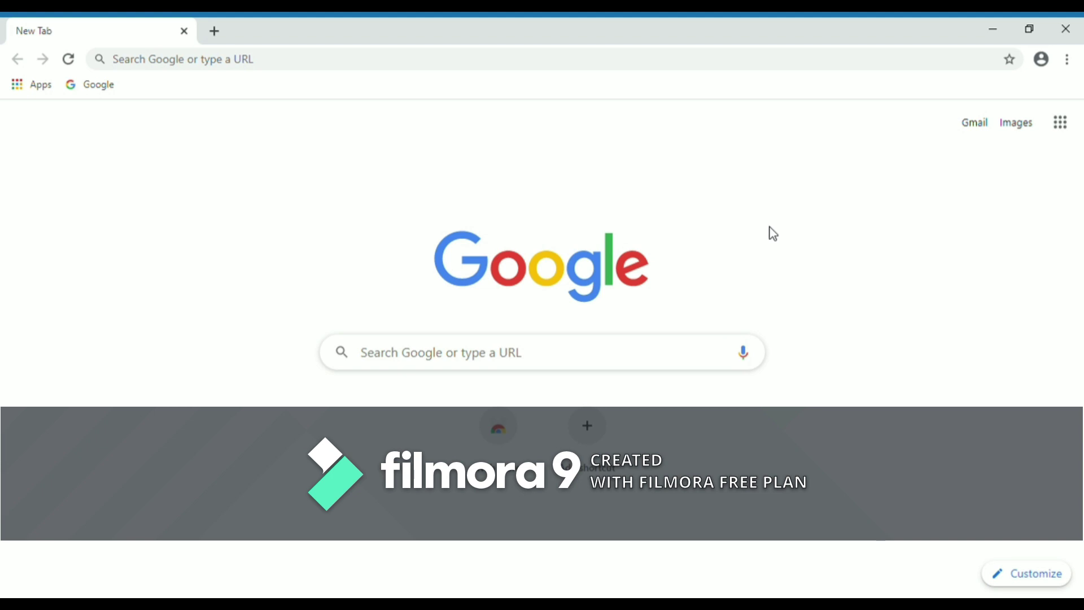
# - Open the canva.com website
pyautogui.click(585, 357)
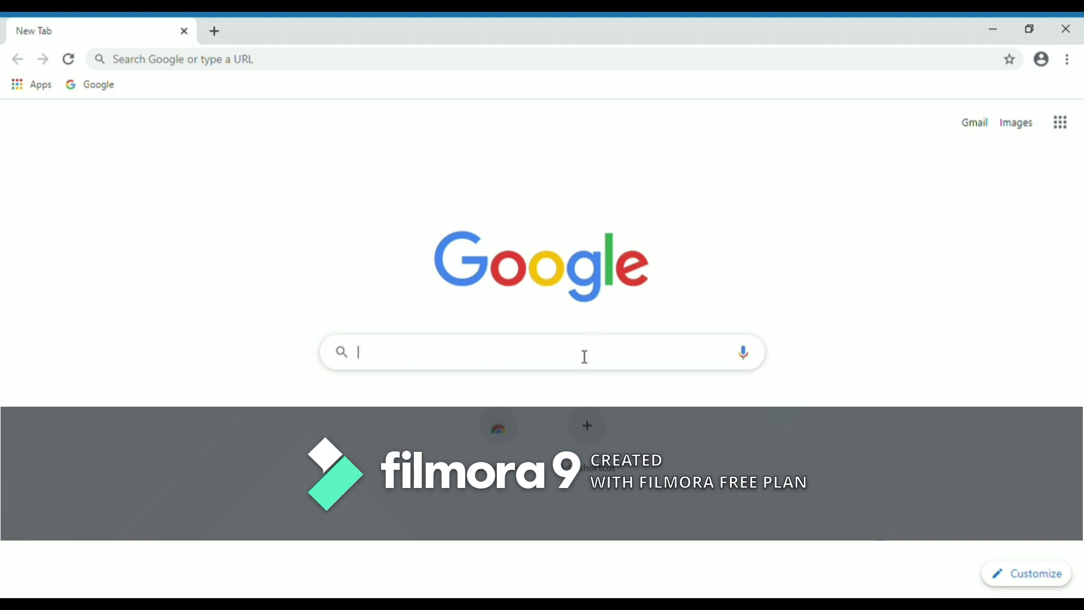
pyautogui.write('can')
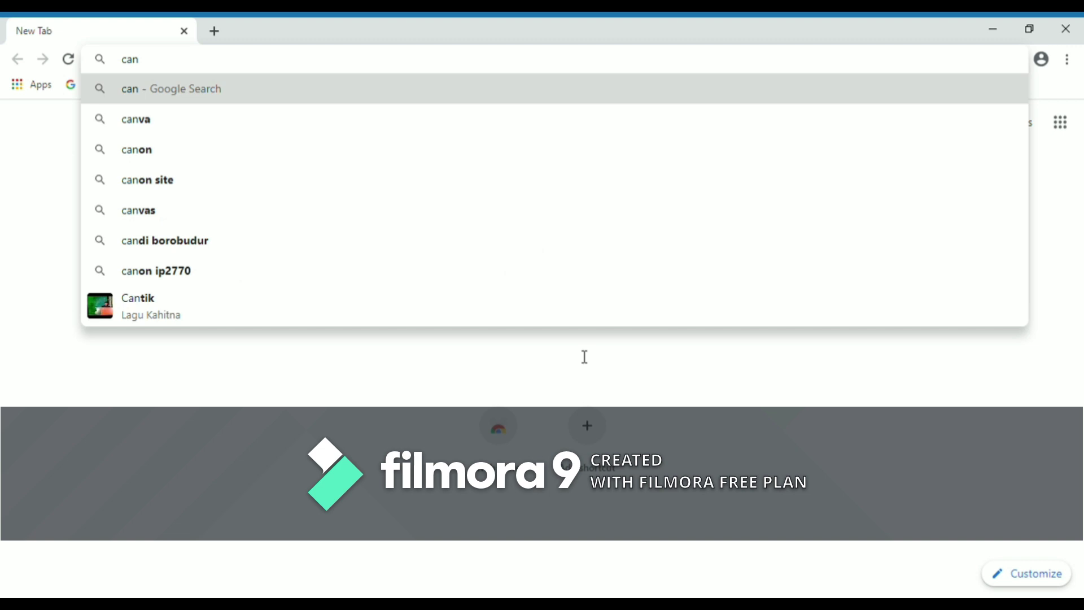
pyautogui.write('va.')
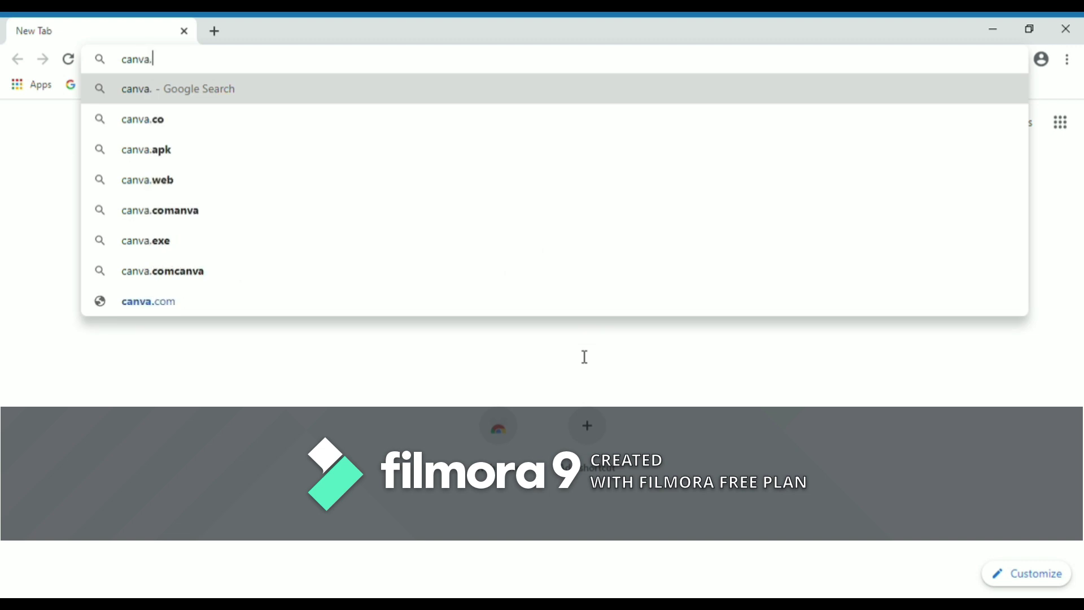
pyautogui.write('co')
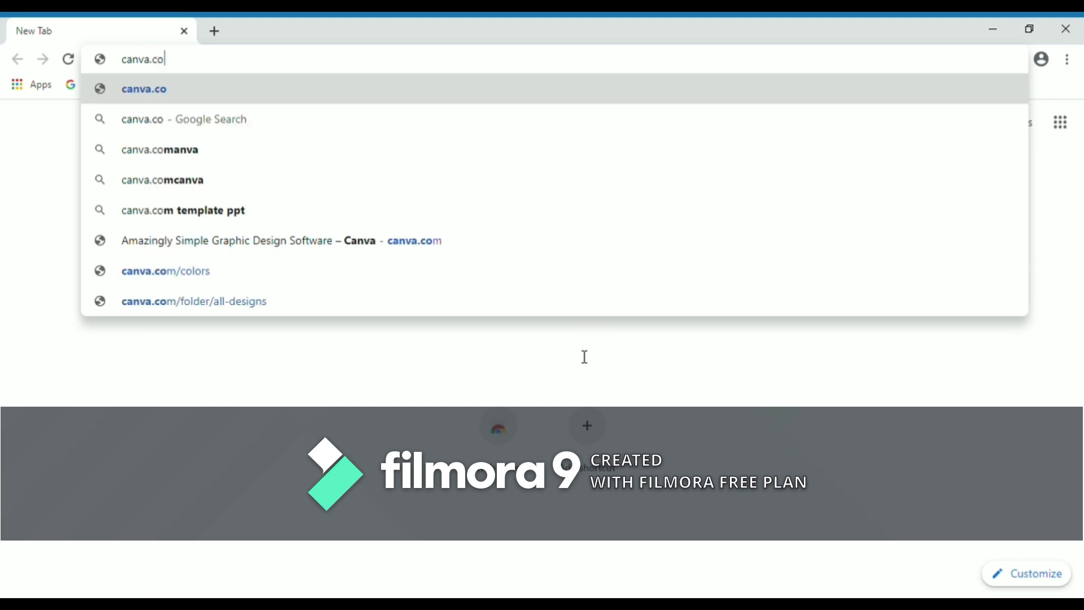
pyautogui.write('m')
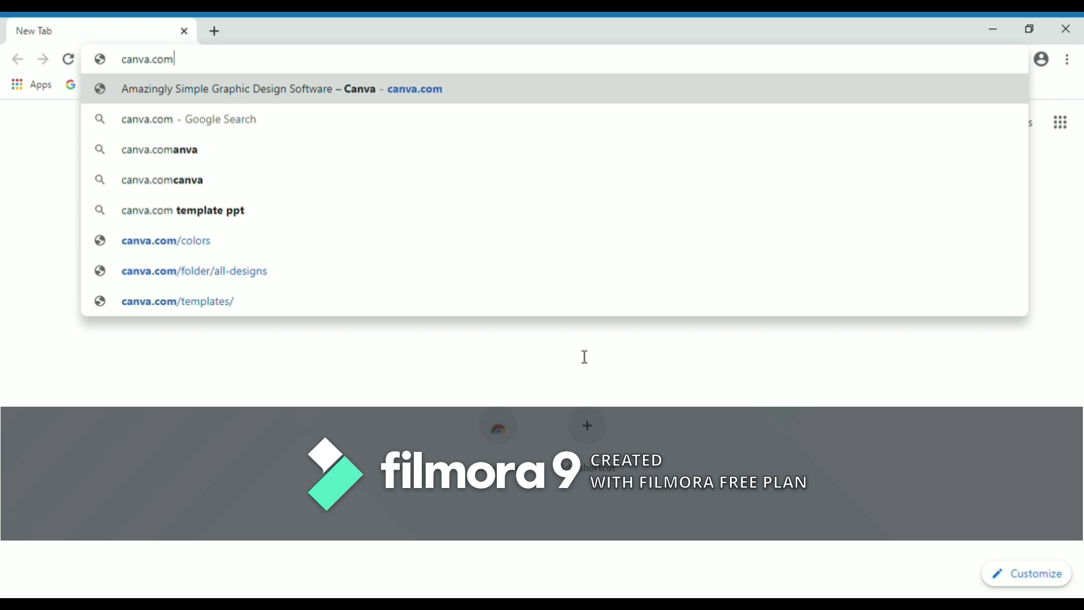
pyautogui.press('Return')
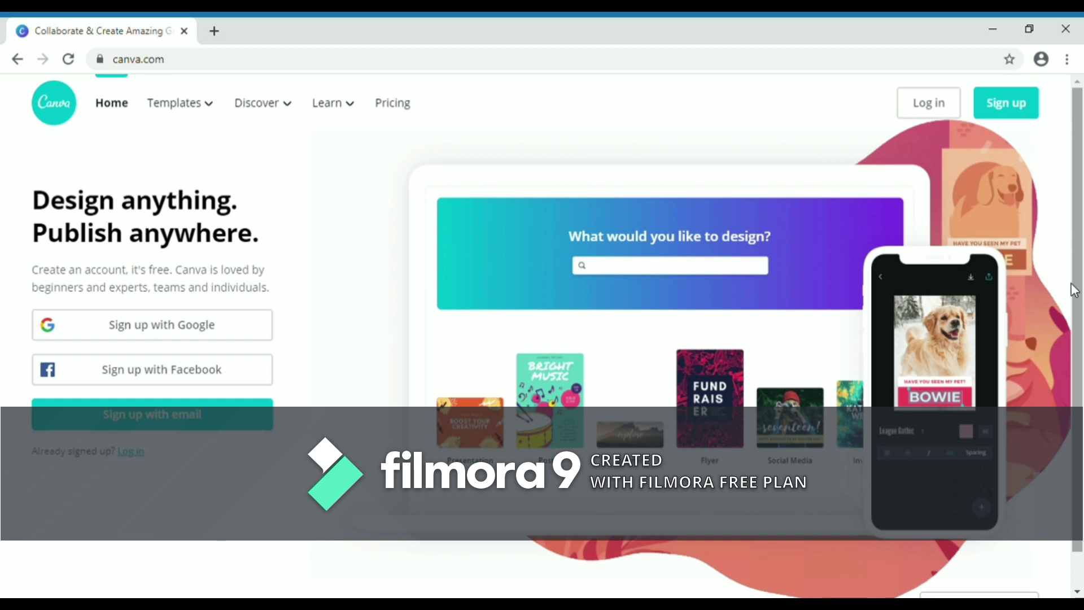
# - Search the site's language list for "ital", clear the search and close the list without changing the language
pyautogui.scroll(-2, 1077, 429)
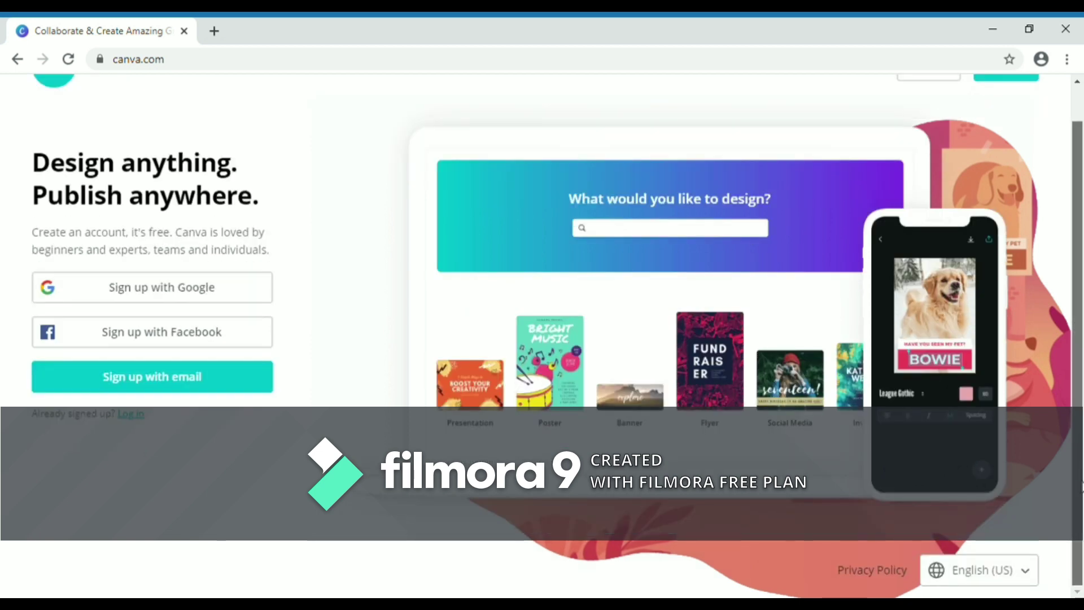
pyautogui.click(1023, 575)
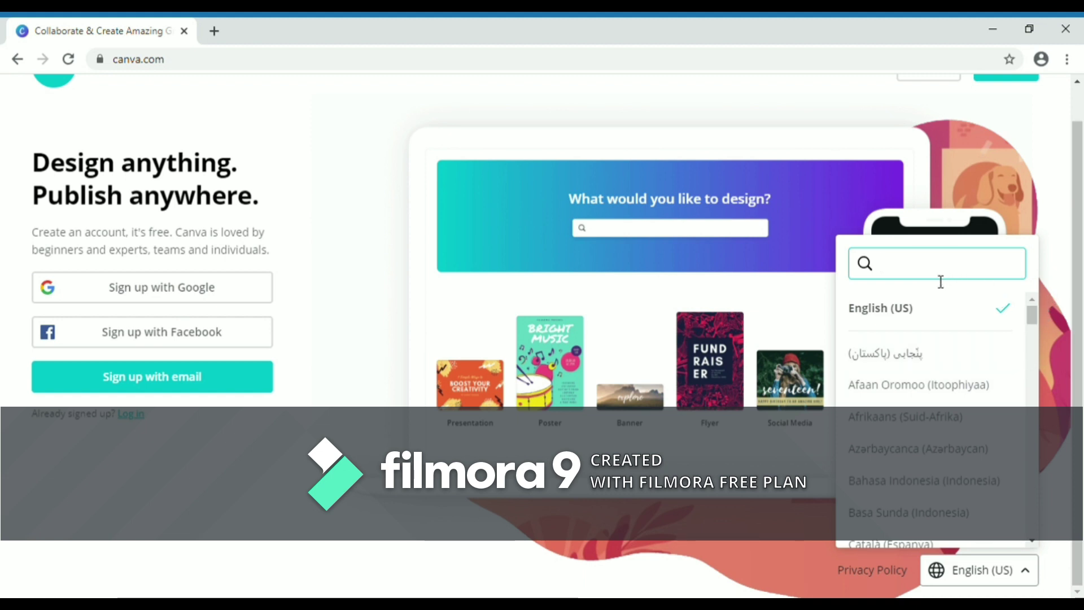
pyautogui.write('ital')
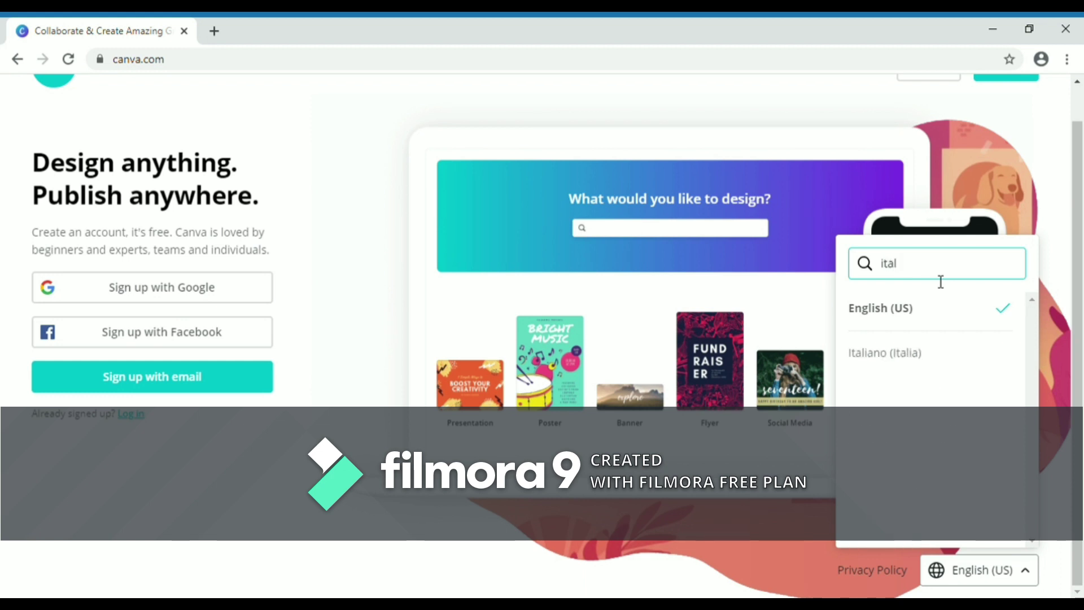
pyautogui.press('BackSpace')
pyautogui.press('BackSpace')
pyautogui.press('BackSpace')
pyautogui.press('BackSpace')
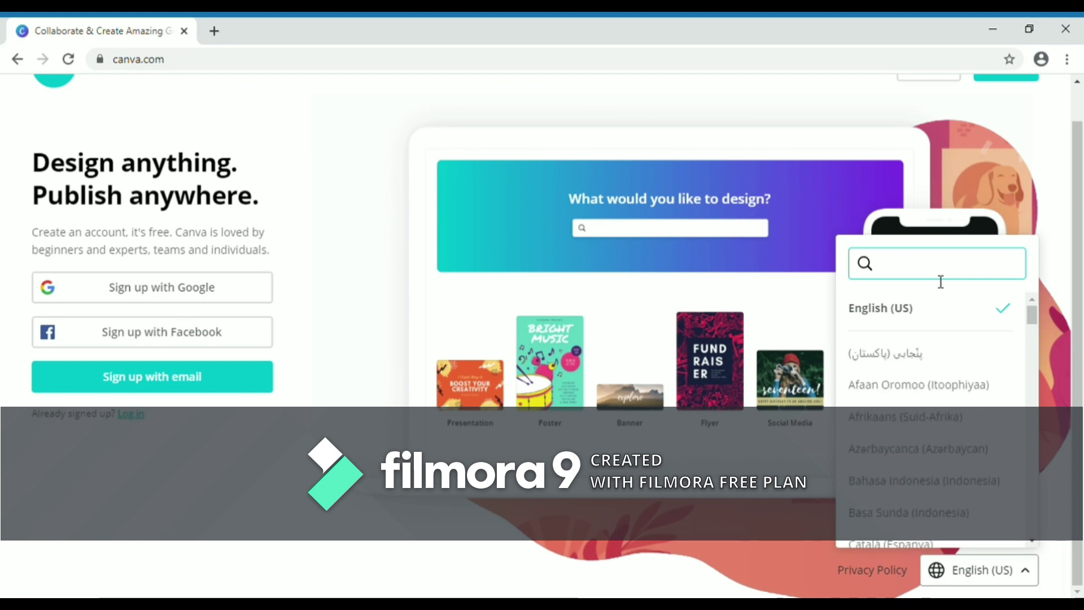
pyautogui.click(248, 390)
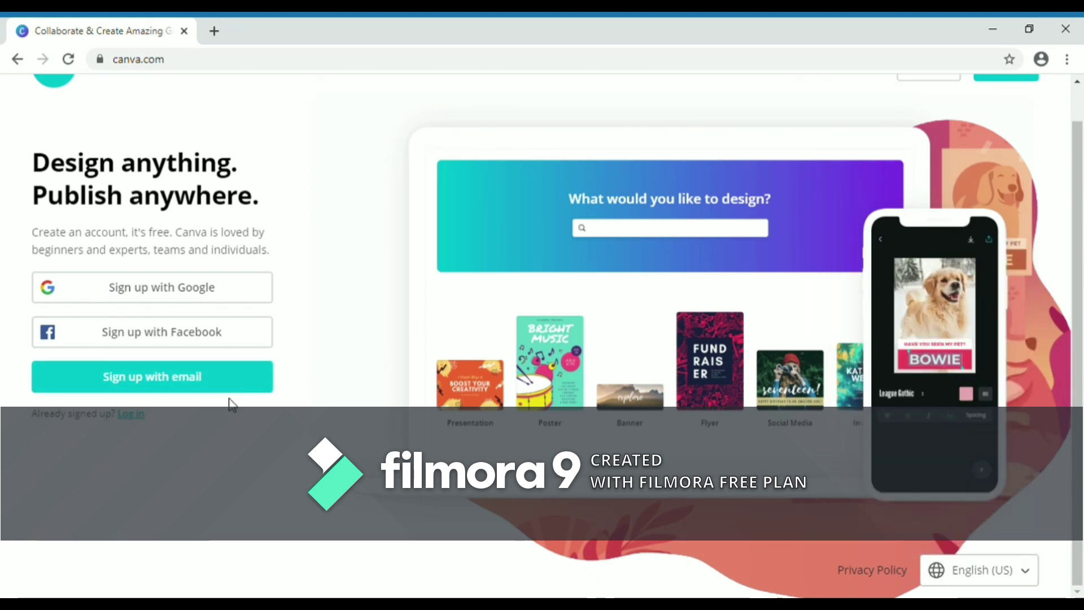
# - Fill in the e-mail sign-up form with the account holder's name, e-mail address and password
pyautogui.click(229, 385)
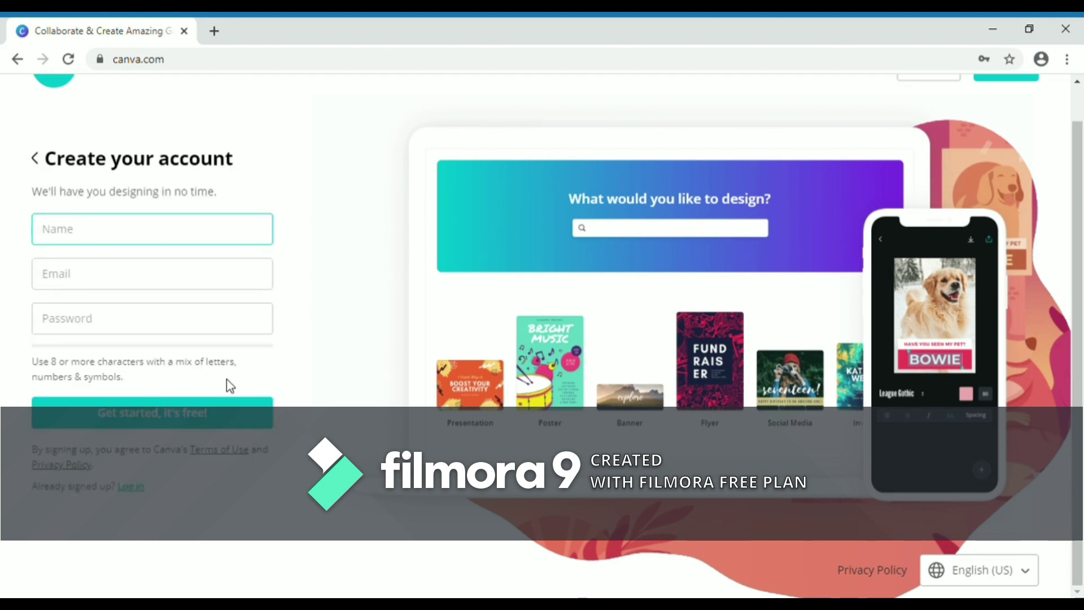
pyautogui.write('Christabel')
pyautogui.click(156, 278)
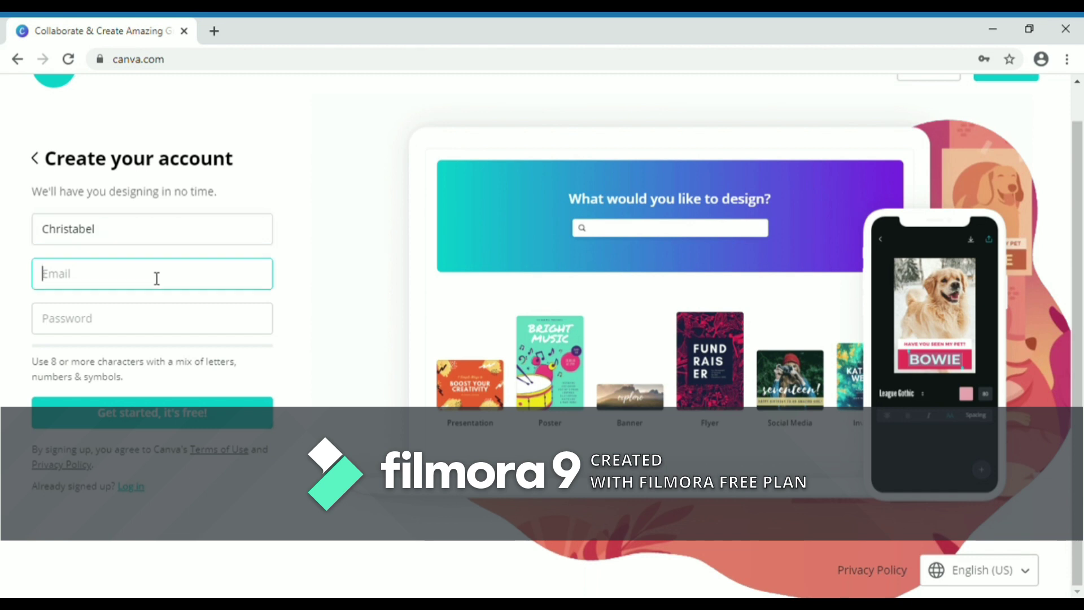
pyautogui.click(145, 322)
pyautogui.click(146, 326)
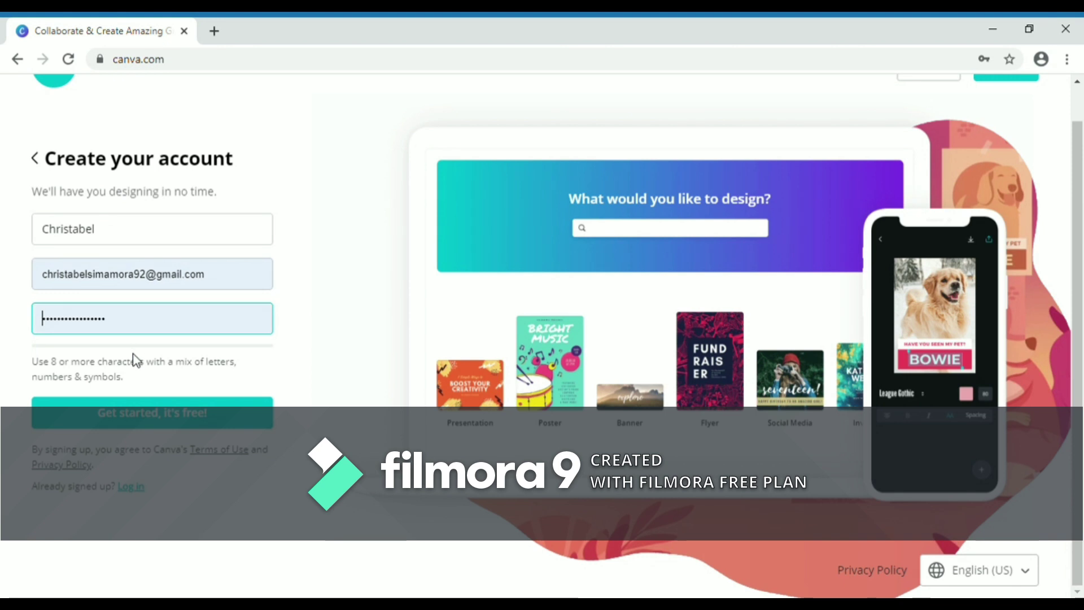
pyautogui.click(297, 345)
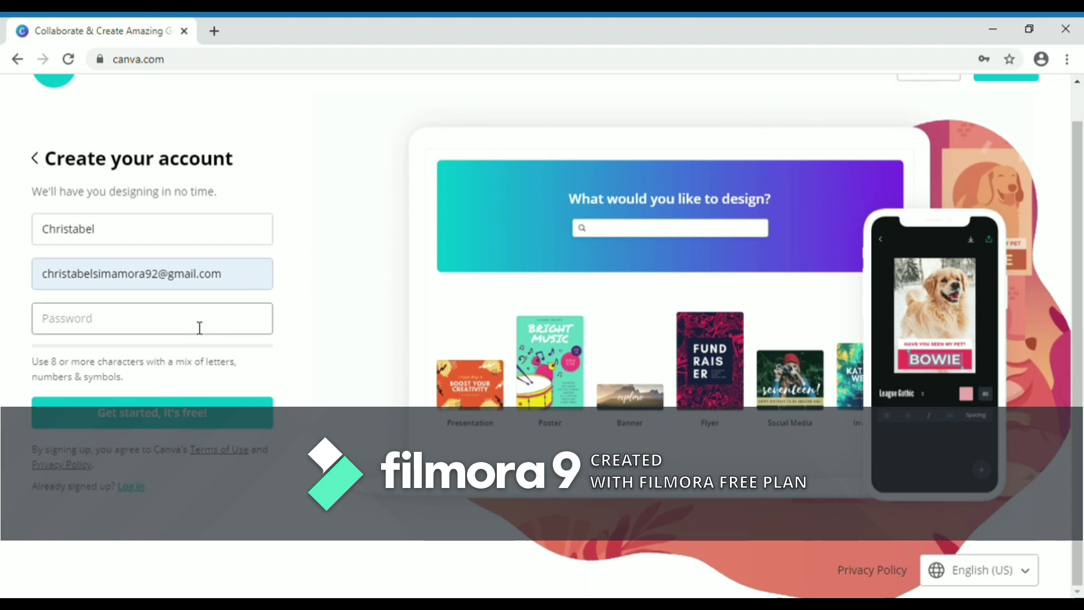
pyautogui.hotkey('ctrl', 'v')
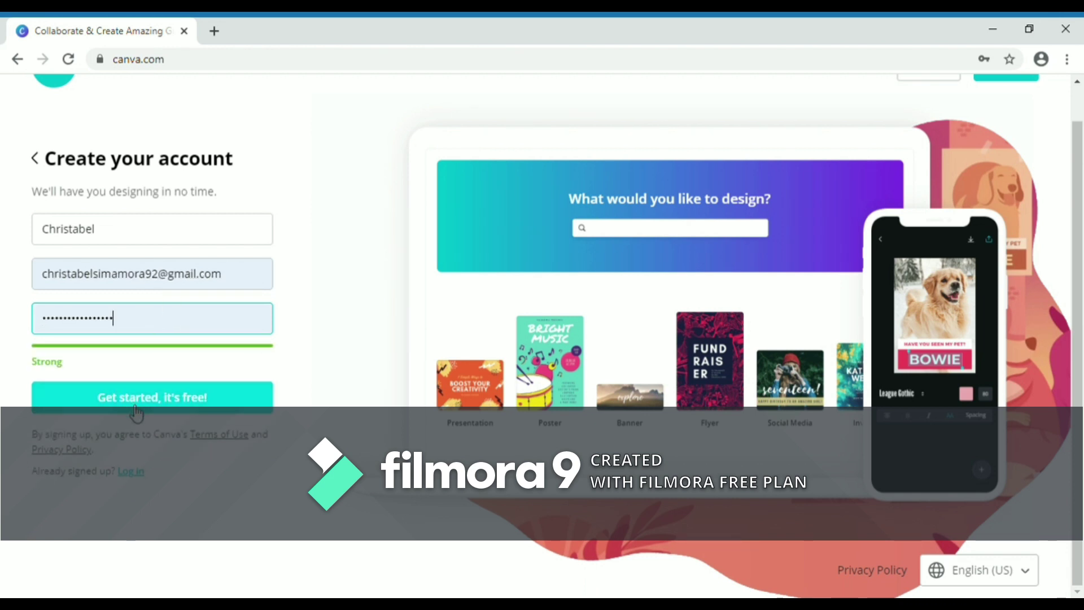
# - Switch to the login form for existing accounts and log in with the prefilled credentials
pyautogui.scroll(1, 1082, 265)
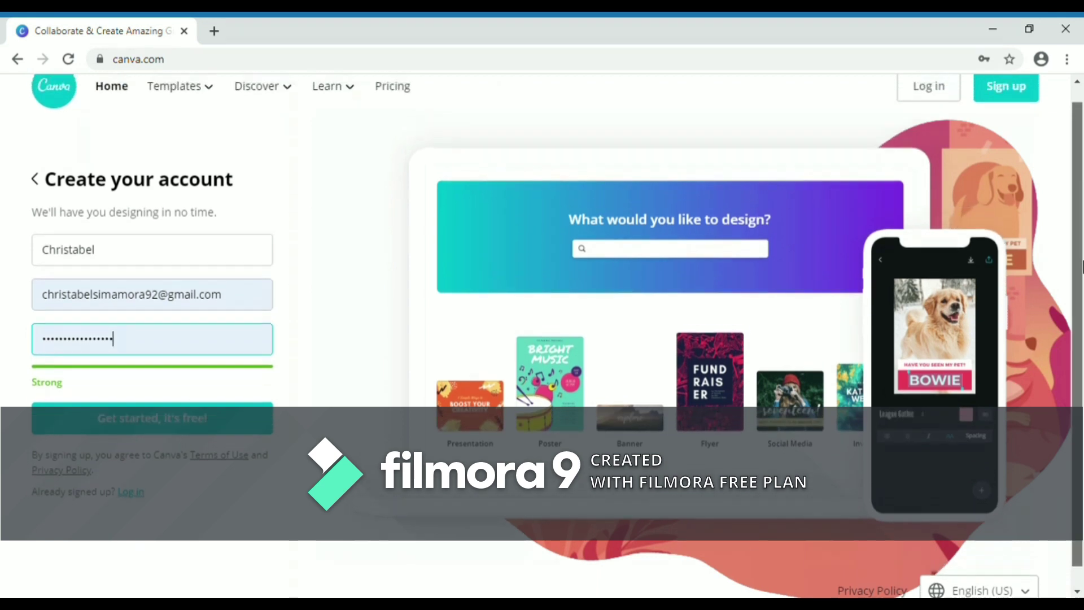
pyautogui.scroll(1, 1082, 266)
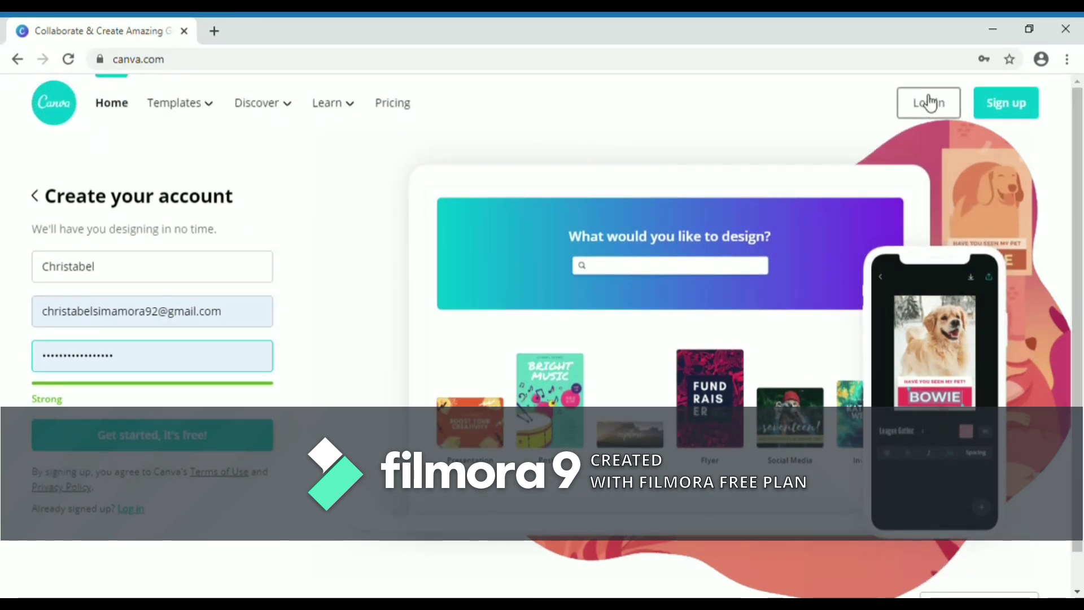
pyautogui.click(144, 511)
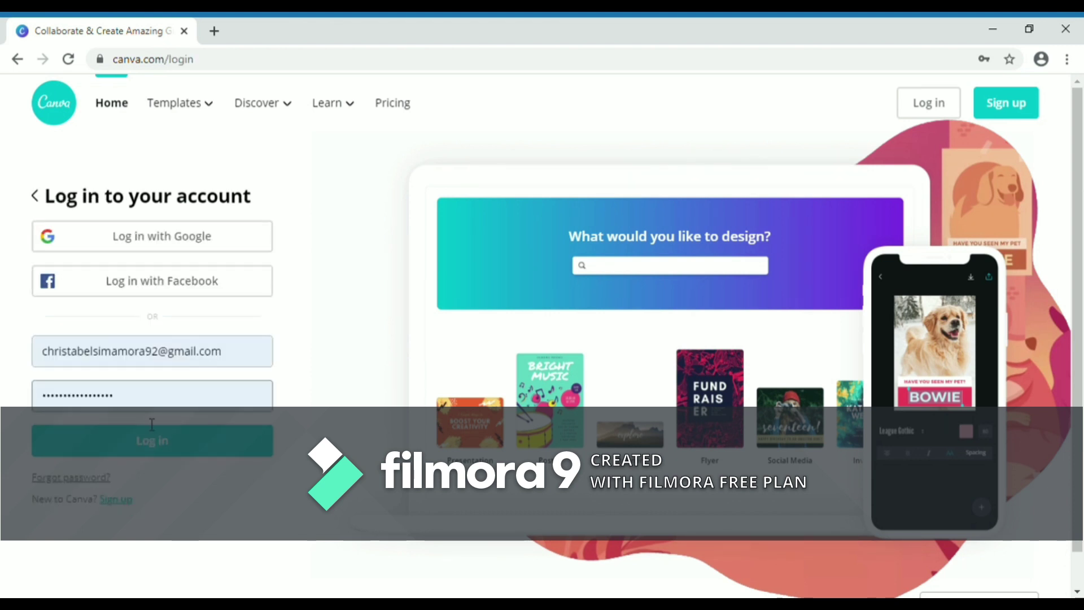
pyautogui.click(175, 443)
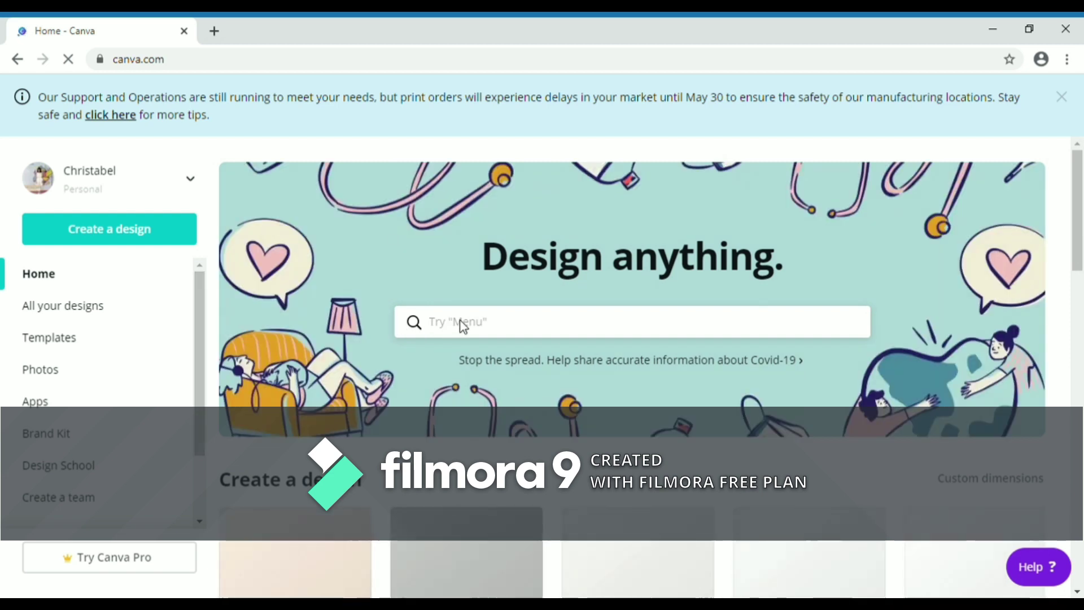
# - Search the design types for "poster" and create a blank Poster design
pyautogui.write('poster')
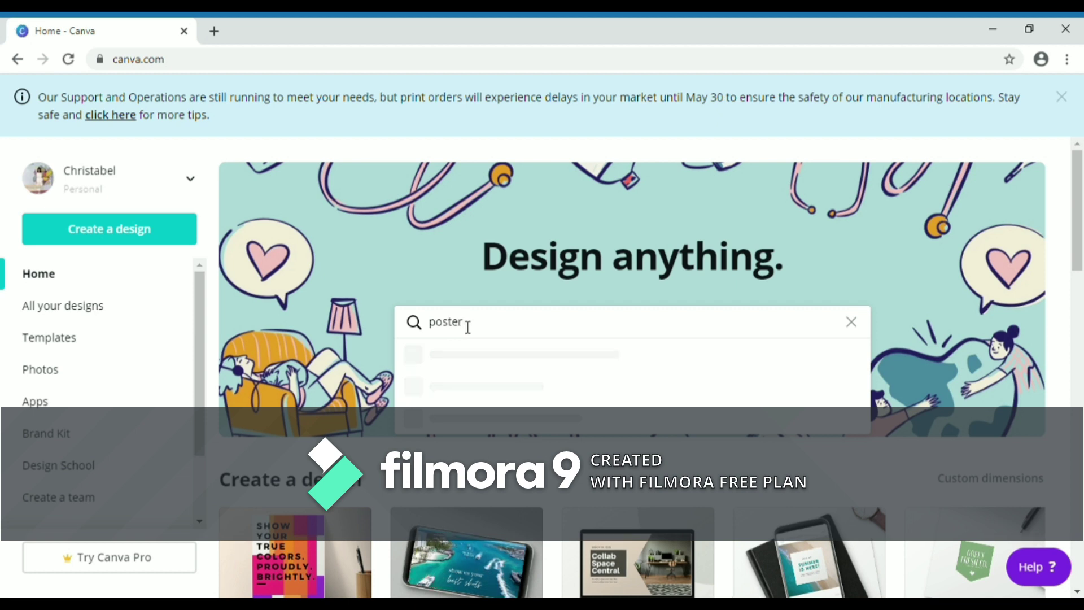
pyautogui.click(439, 389)
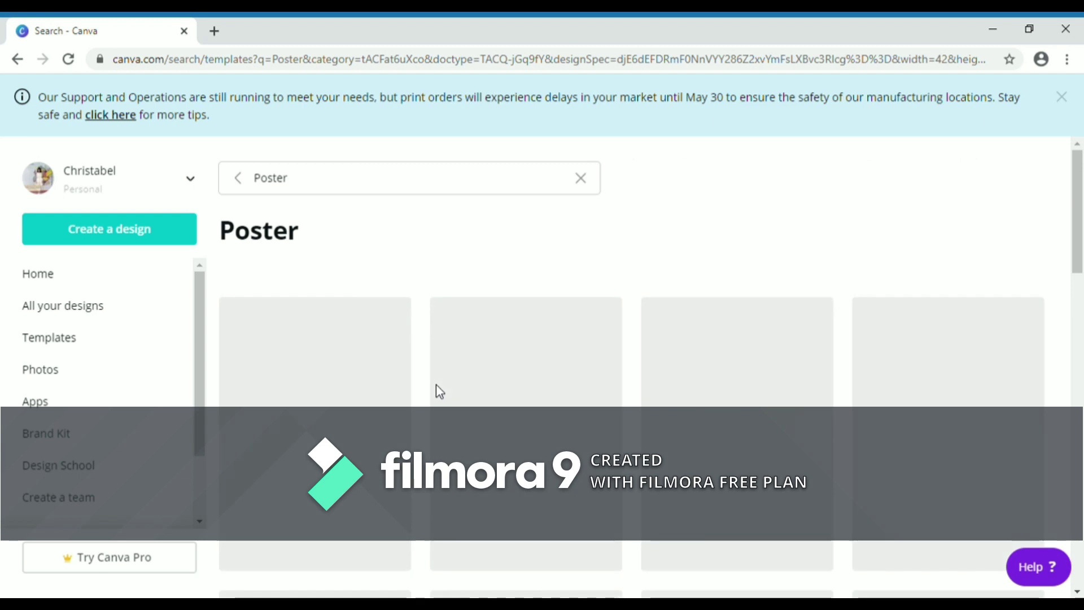
pyautogui.click(301, 388)
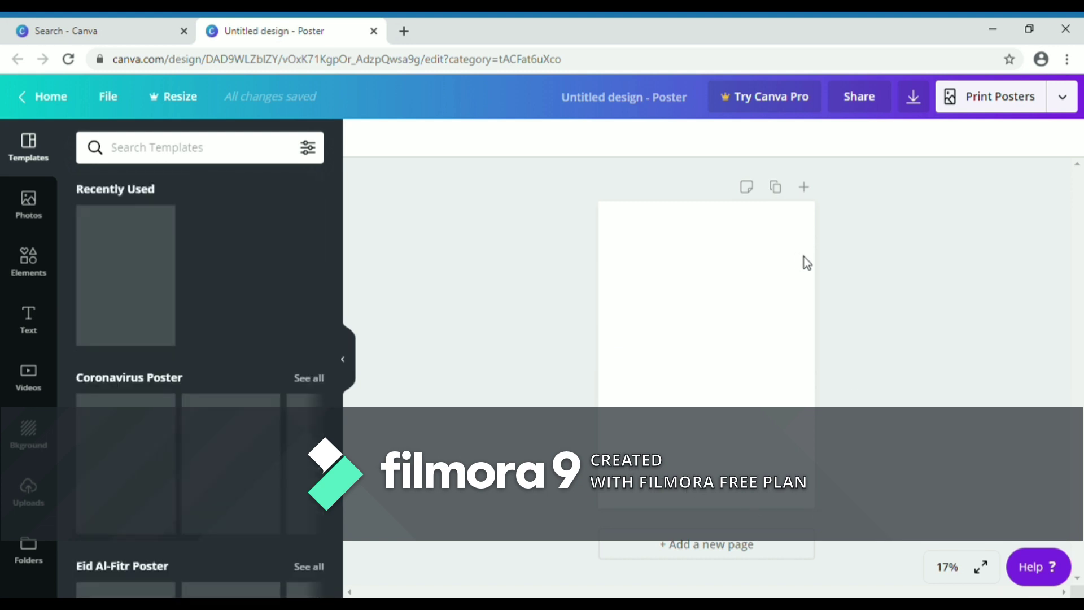
# - Apply the free photo of blurred pastel lights on a pinkish-brown backdrop as the poster's background
pyautogui.click(947, 567)
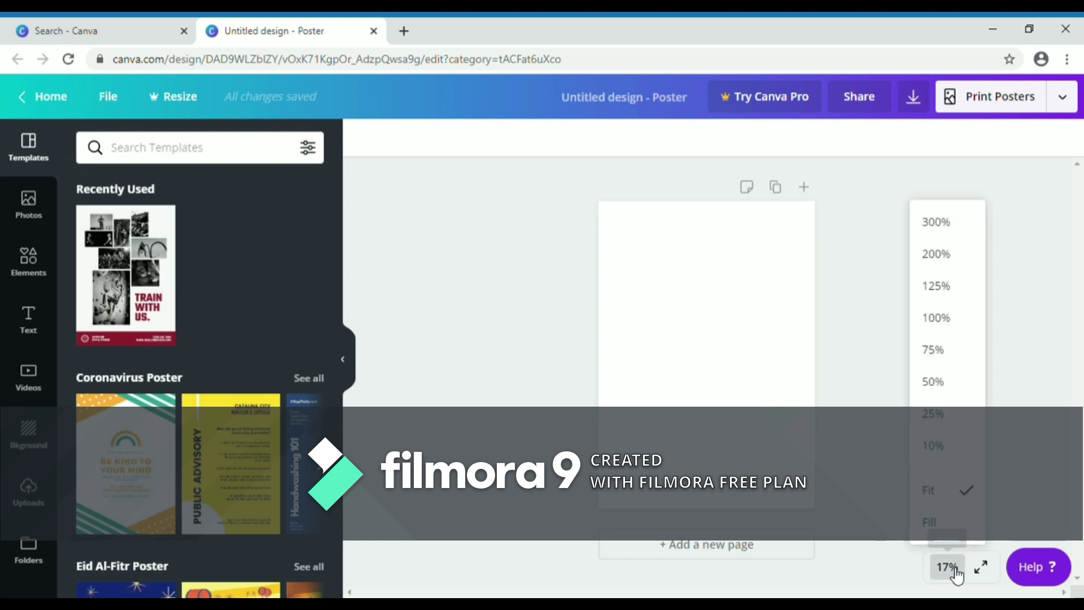
pyautogui.click(962, 422)
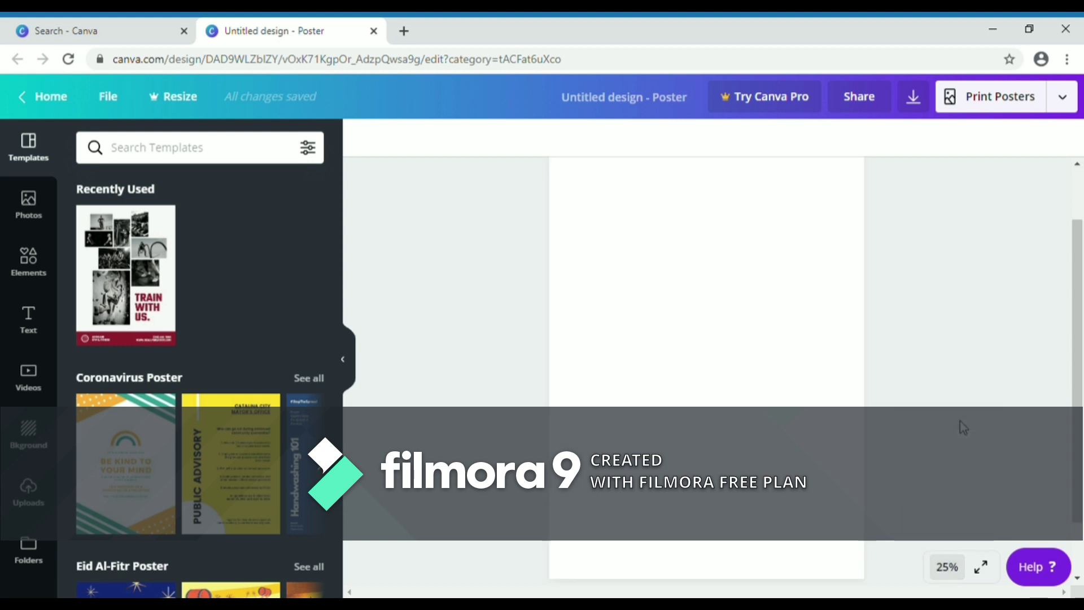
pyautogui.scroll(1, 1078, 351)
pyautogui.scroll(-2, 1077, 356)
pyautogui.scroll(2, 1075, 339)
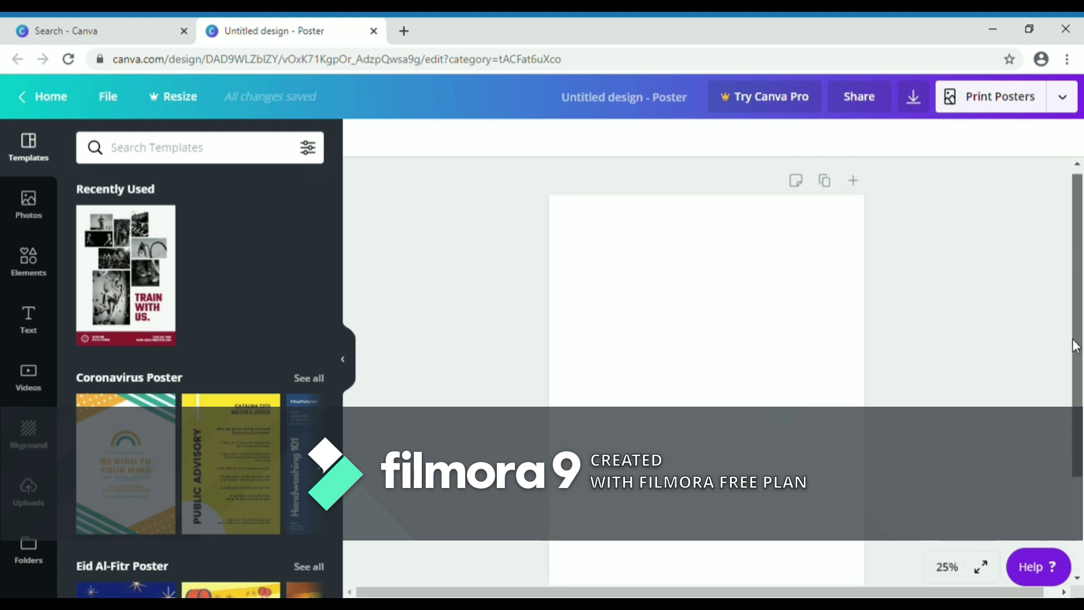
pyautogui.scroll(-1, 1074, 338)
pyautogui.scroll(1, 1072, 351)
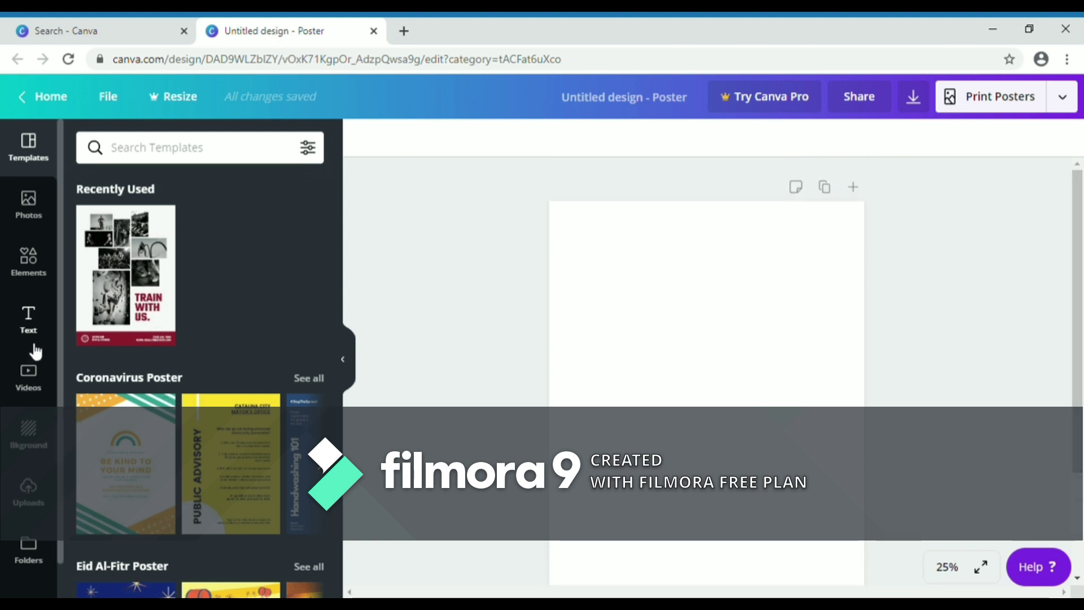
pyautogui.click(28, 434)
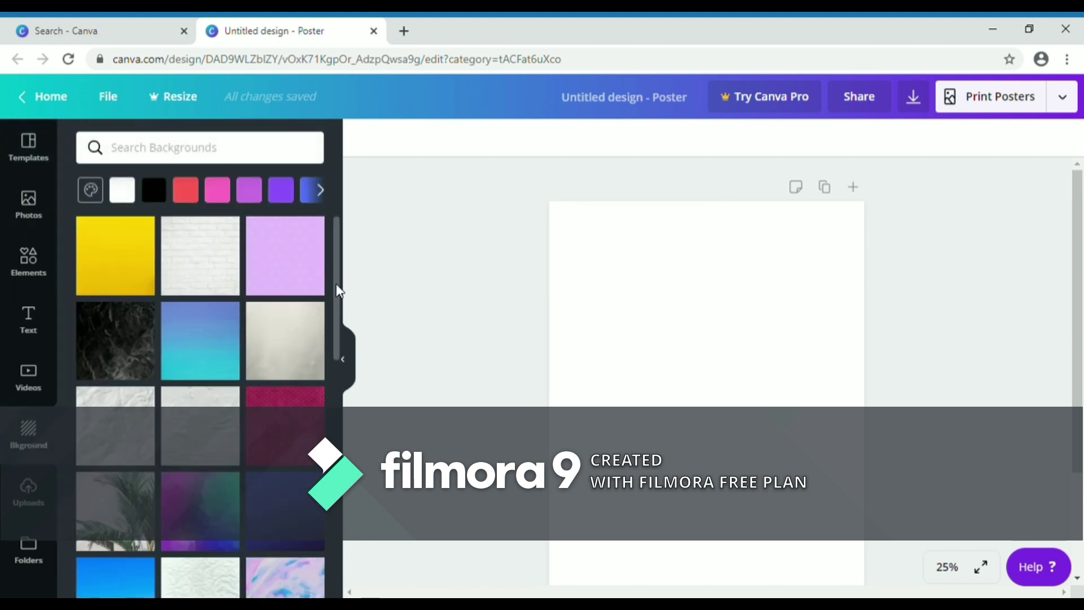
pyautogui.moveTo(336, 284); pyautogui.dragTo(327, 513)
pyautogui.scroll(3, 329, 513)
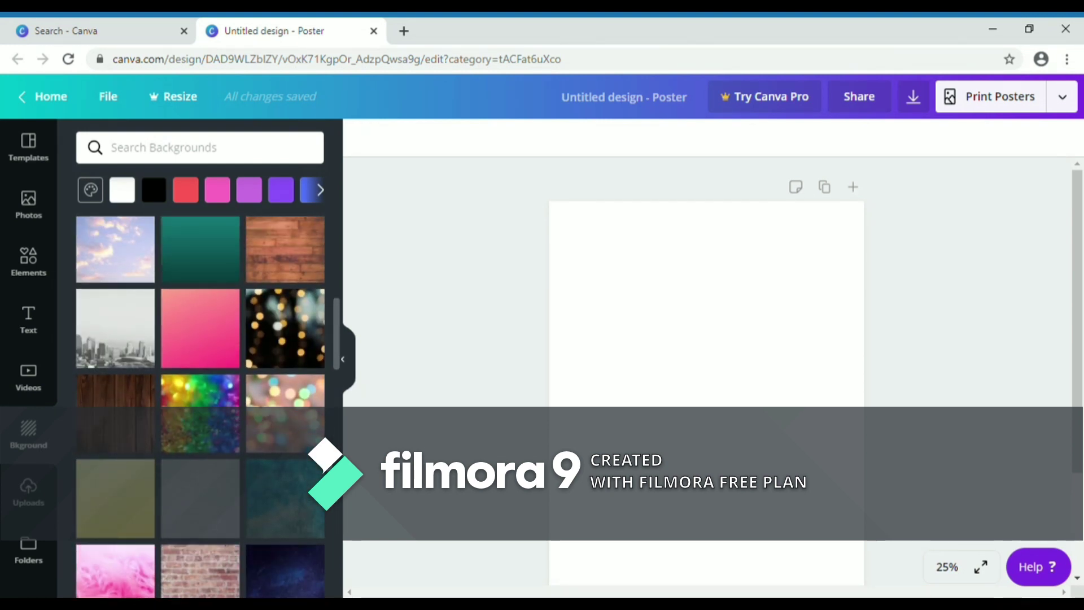
pyautogui.click(301, 427)
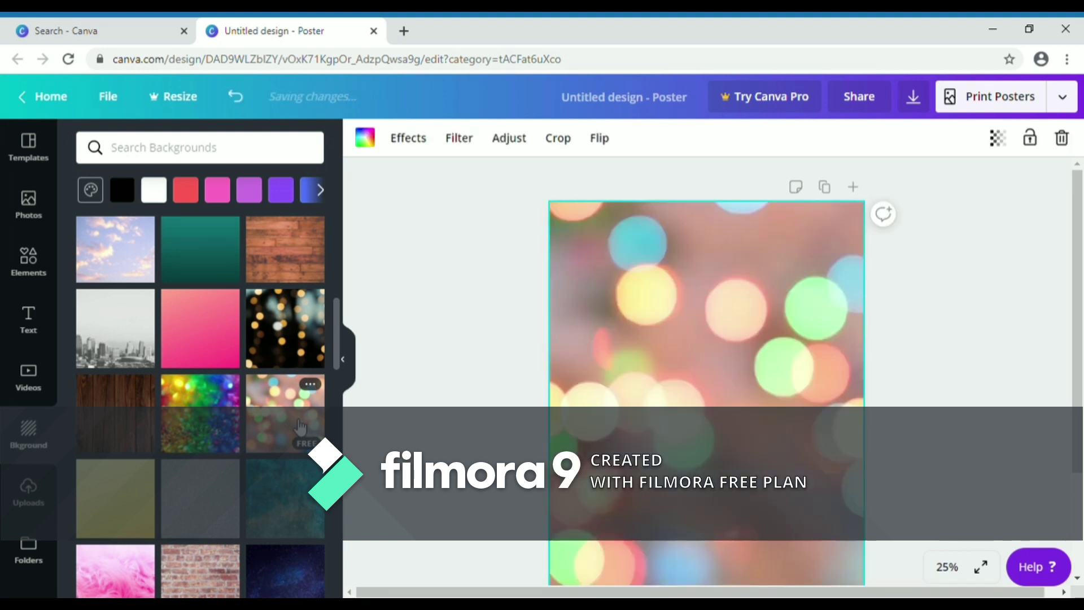
pyautogui.moveTo(1078, 321)
pyautogui.mouseDown()
pyautogui.moveTo(1078, 451)
pyautogui.moveTo(1077, 303)
pyautogui.mouseUp()
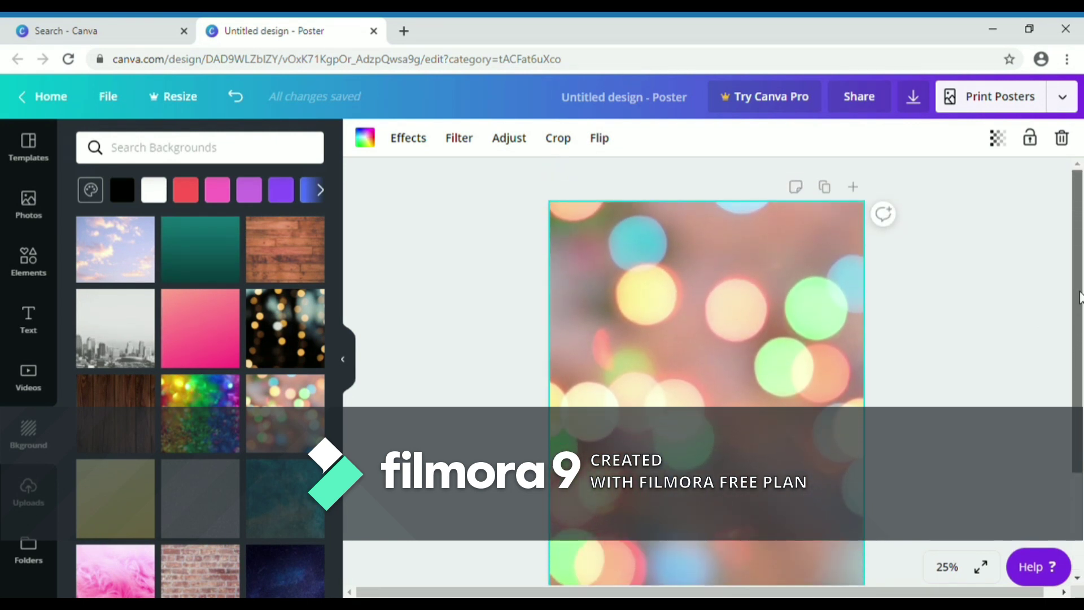
# - Add a heading text box to the poster and clear its placeholder text
pyautogui.click(26, 343)
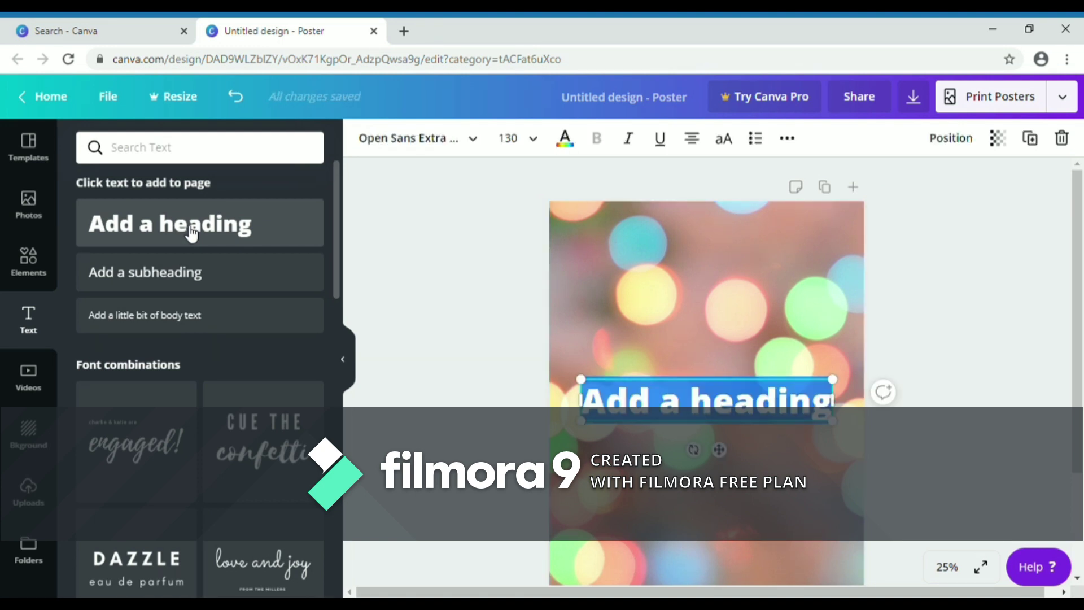
pyautogui.click(834, 407)
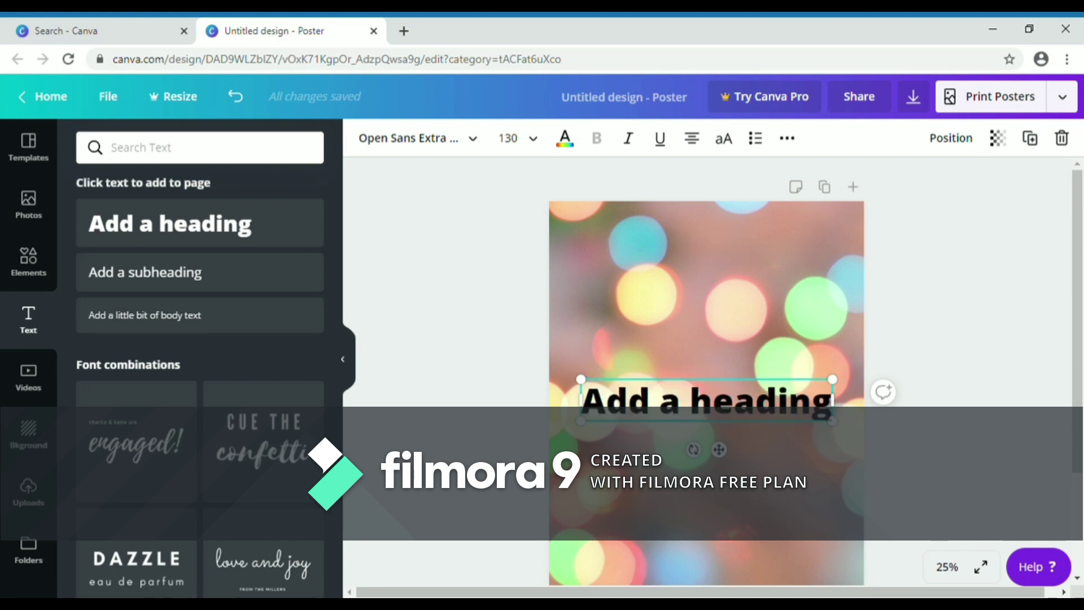
pyautogui.press('BackSpace')
pyautogui.press('BackSpace')
pyautogui.press('BackSpace')
pyautogui.press('BackSpace')
pyautogui.press('BackSpace')
pyautogui.press('BackSpace')
pyautogui.press('BackSpace')
pyautogui.press('BackSpace')
pyautogui.press('BackSpace')
pyautogui.press('BackSpace')
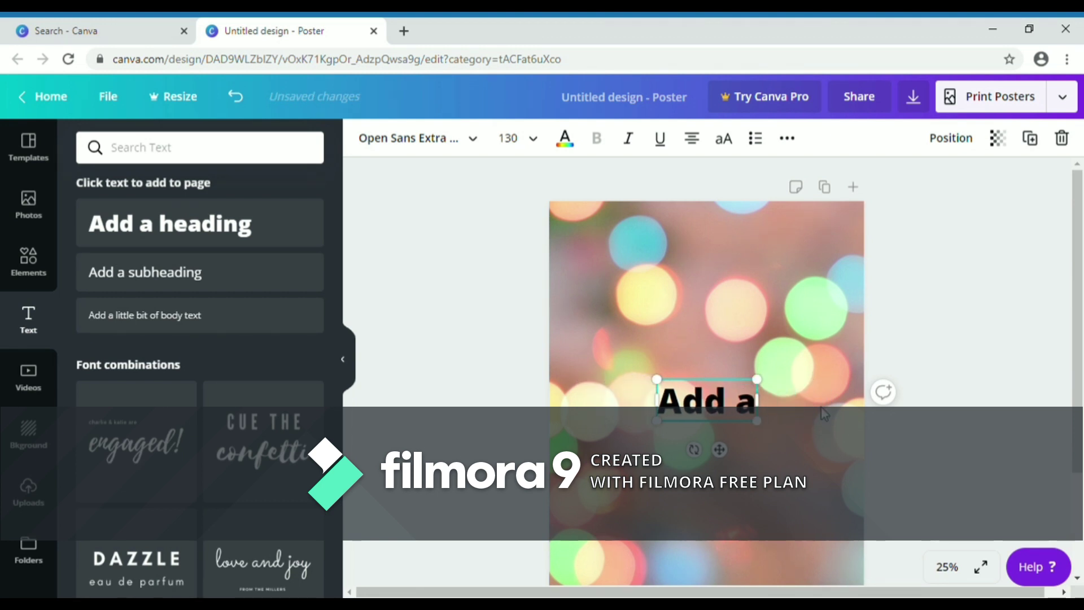
pyautogui.press('BackSpace')
pyautogui.press('BackSpace')
pyautogui.press('BackSpace')
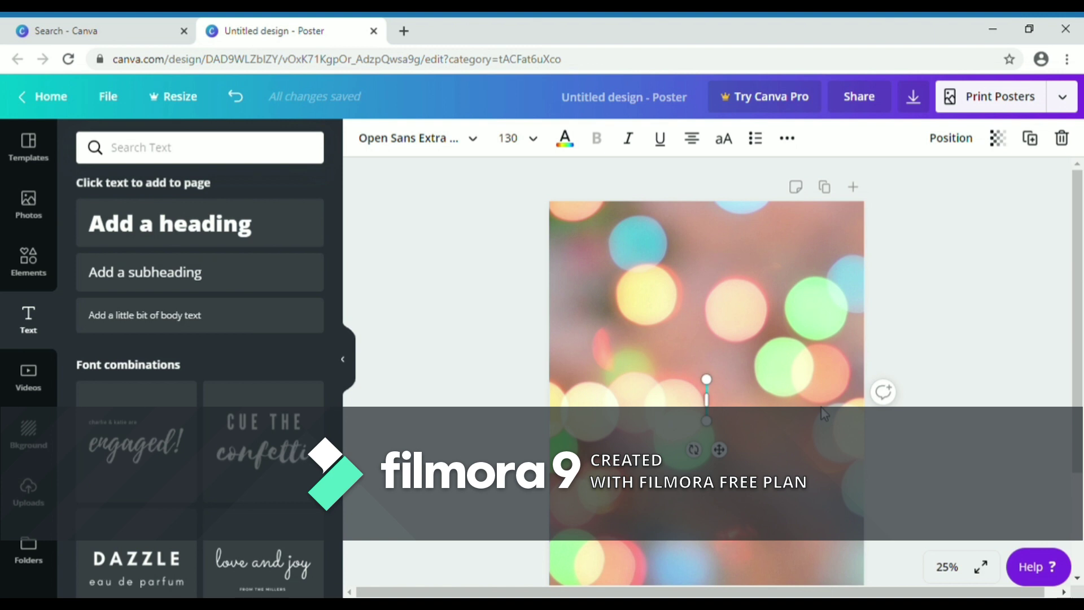
# - Enter "Mountain in Indonesia" as the heading and move it to the upper edge of the poster
pyautogui.write('Mo')
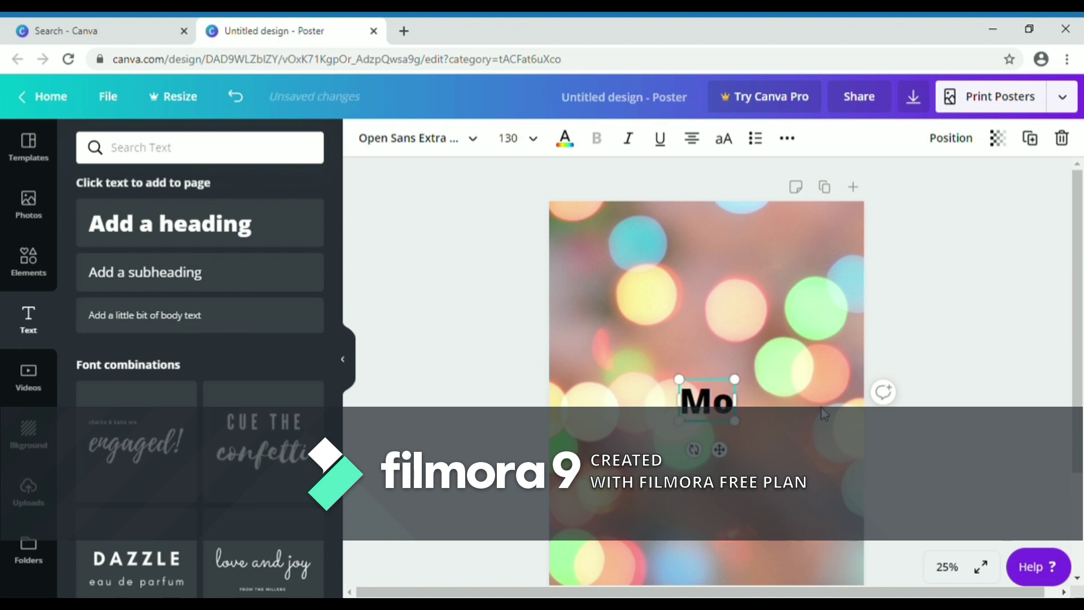
pyautogui.write('u')
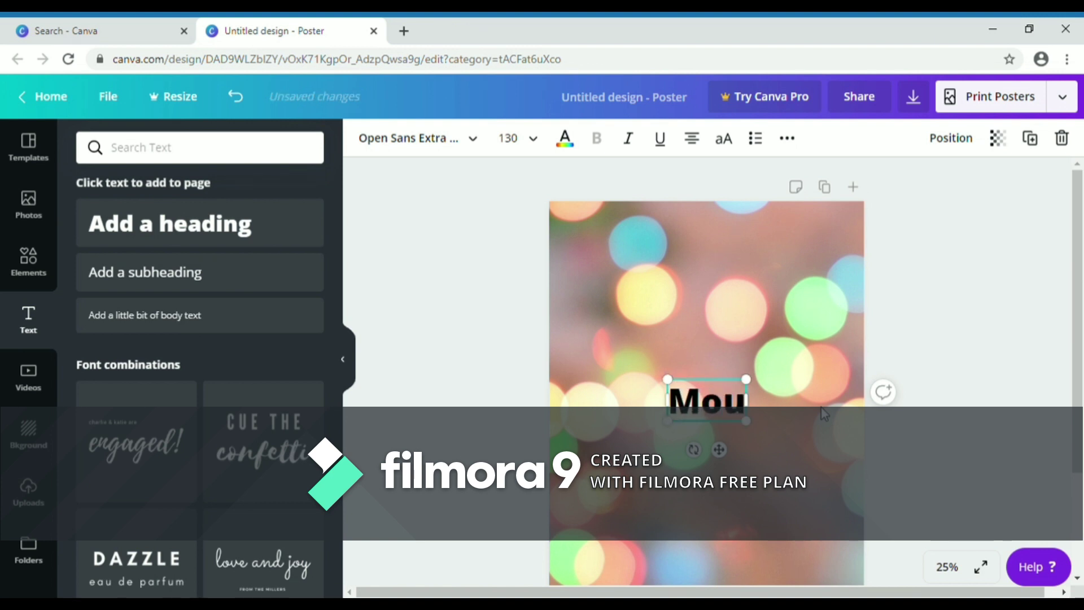
pyautogui.write('nt')
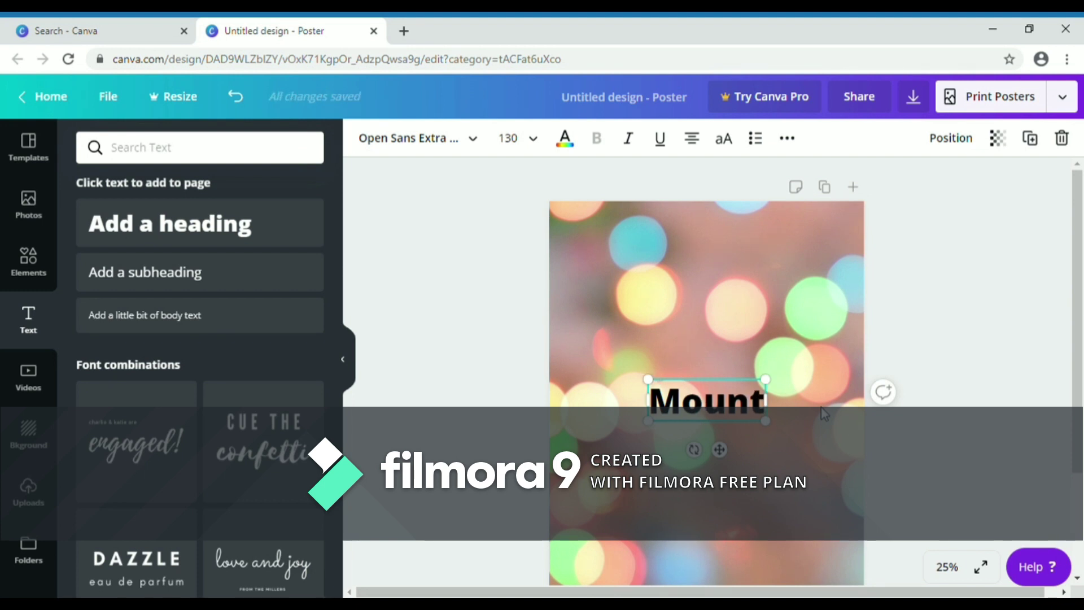
pyautogui.write('ain')
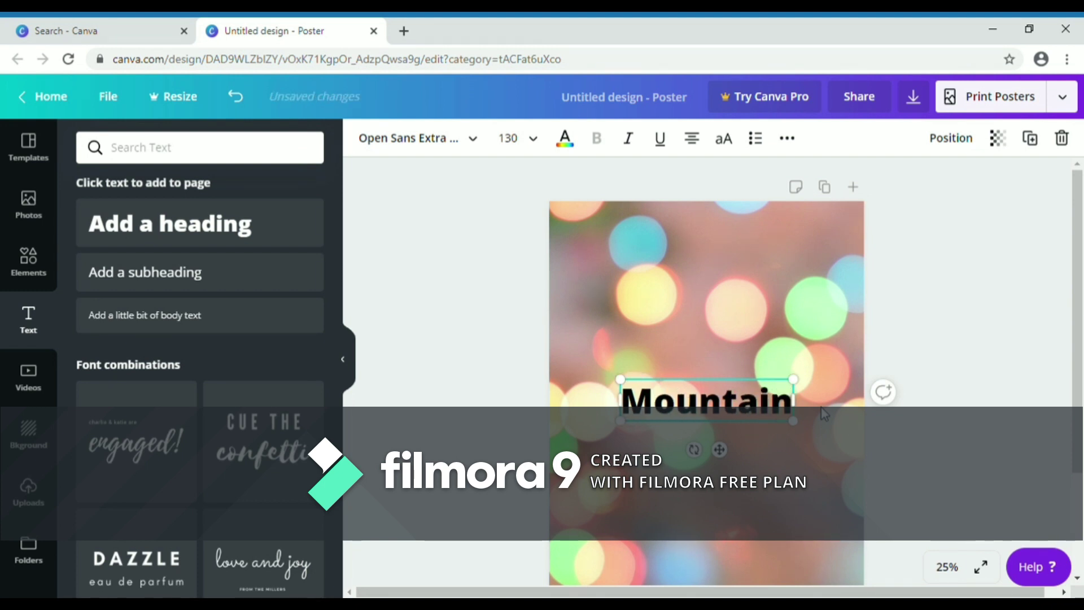
pyautogui.write(' i')
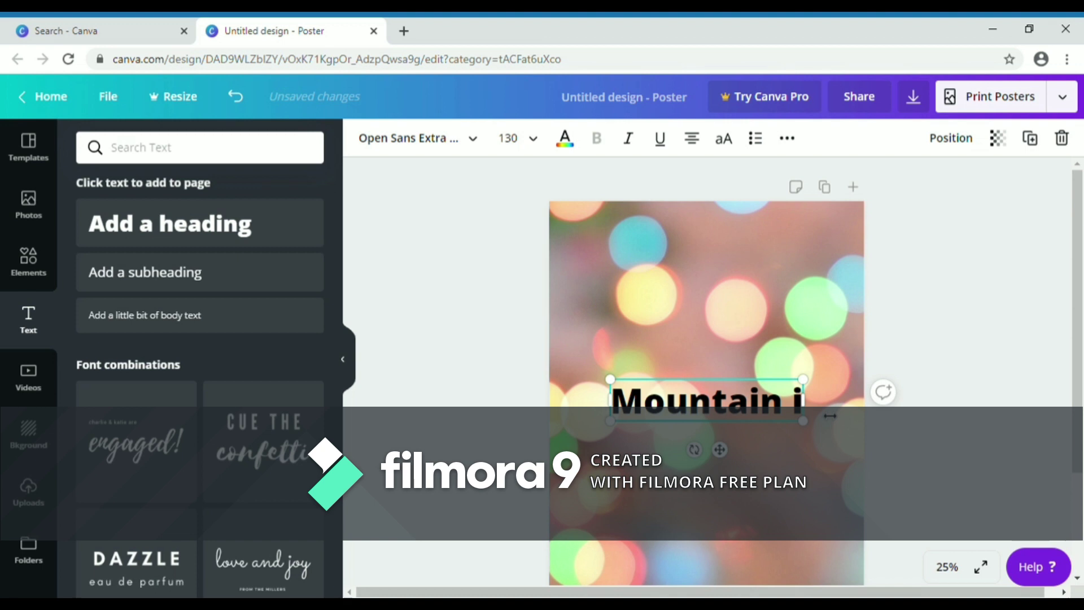
pyautogui.write('n I')
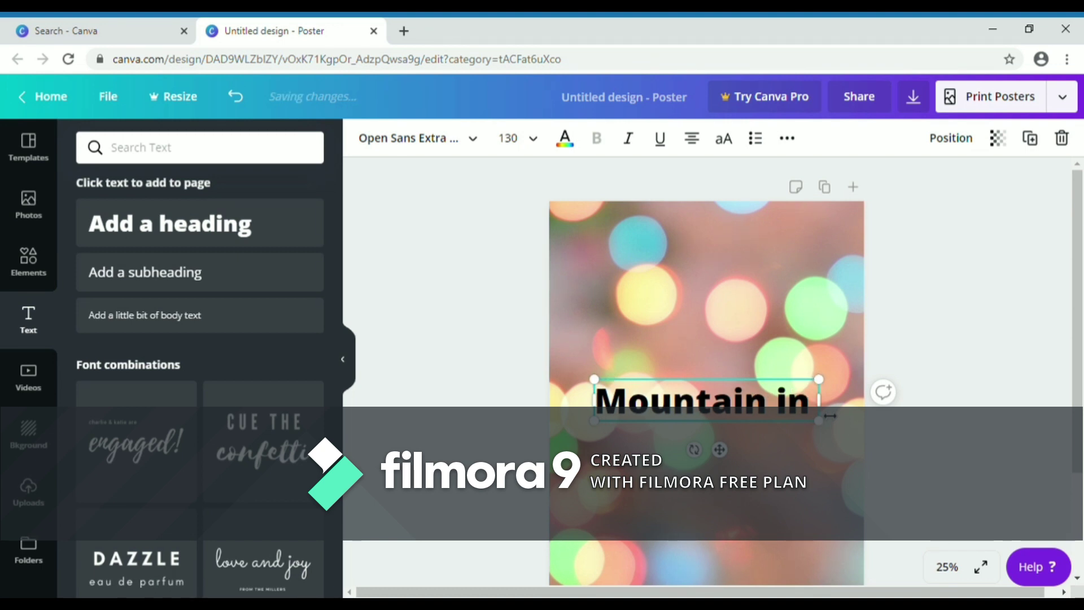
pyautogui.write('nd')
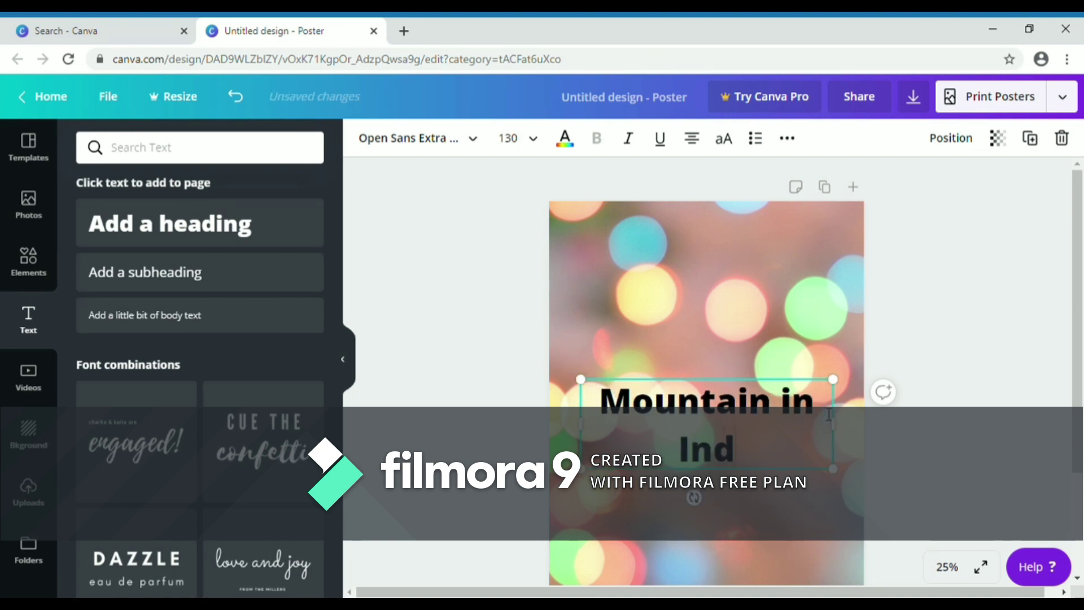
pyautogui.write('onesia')
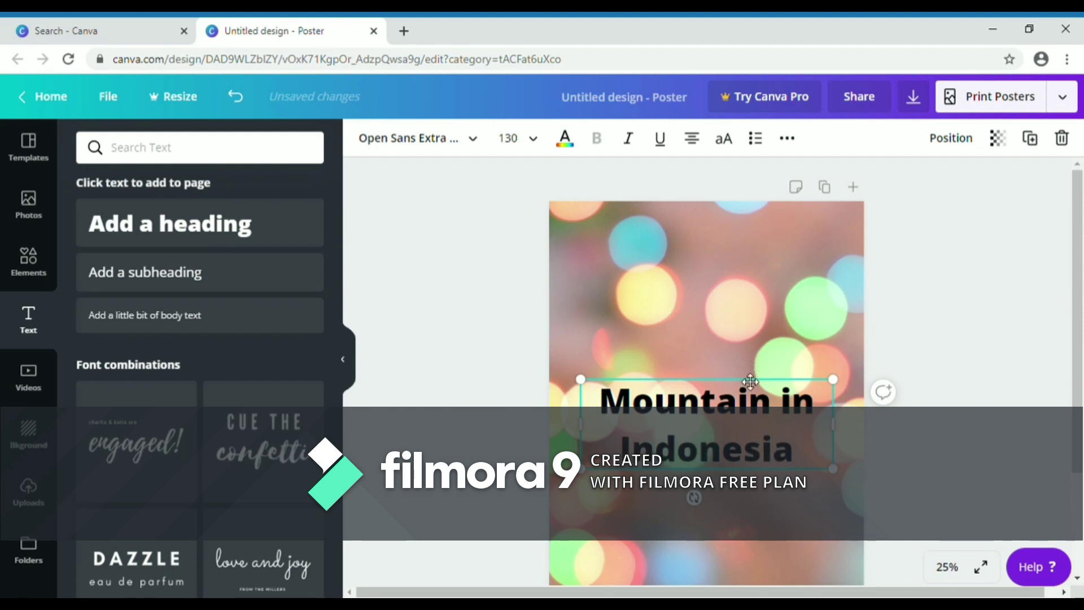
pyautogui.moveTo(750, 381); pyautogui.dragTo(755, 225)
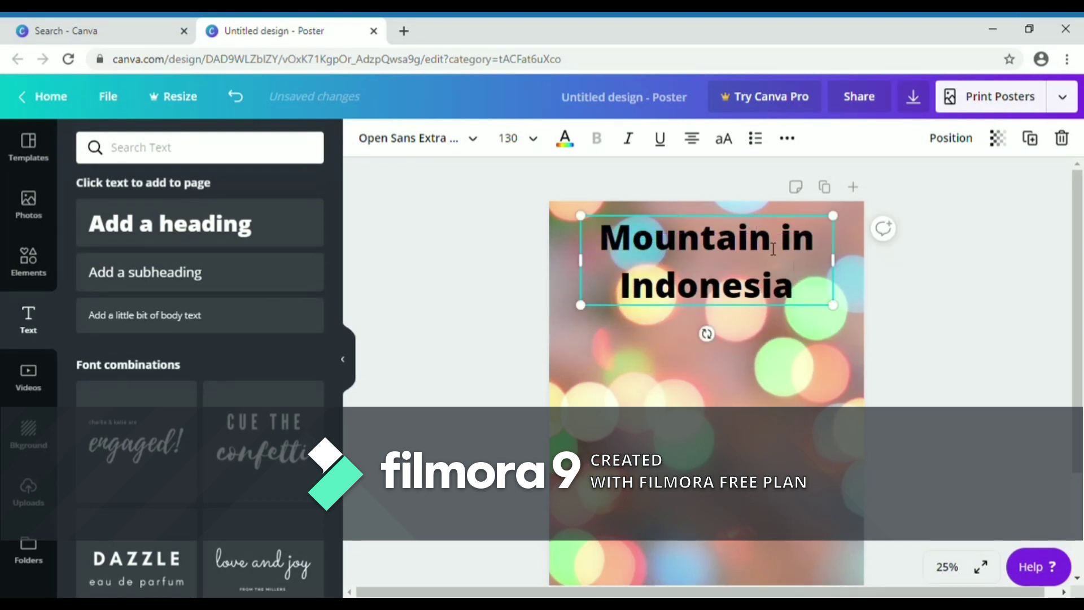
# - Change the font of the whole "Mountain in Indonesia" heading to Moontime
pyautogui.moveTo(803, 293); pyautogui.dragTo(622, 259)
pyautogui.click(729, 316)
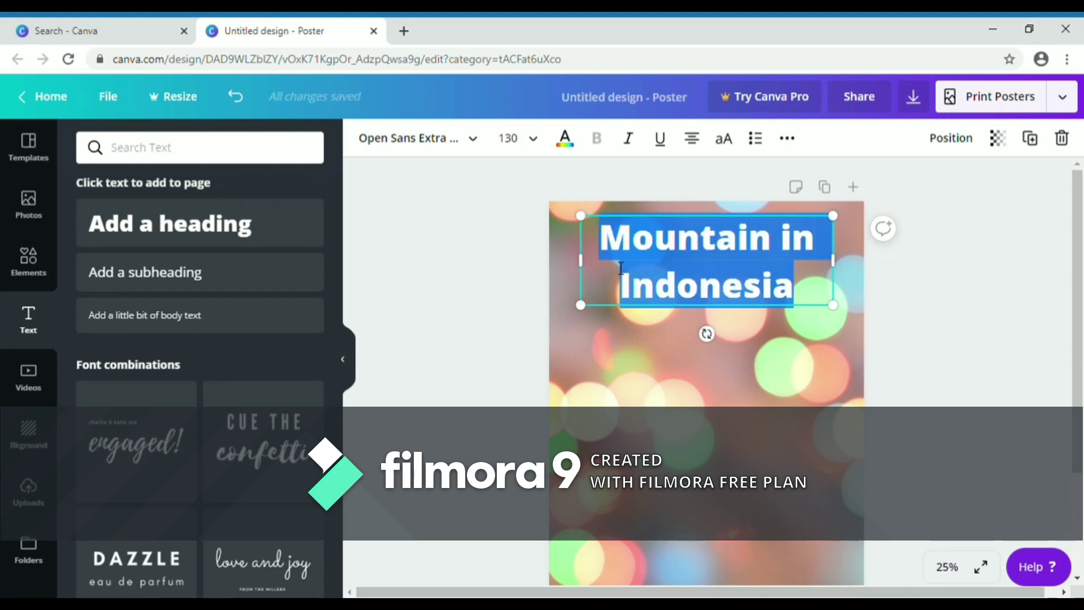
pyautogui.click(473, 141)
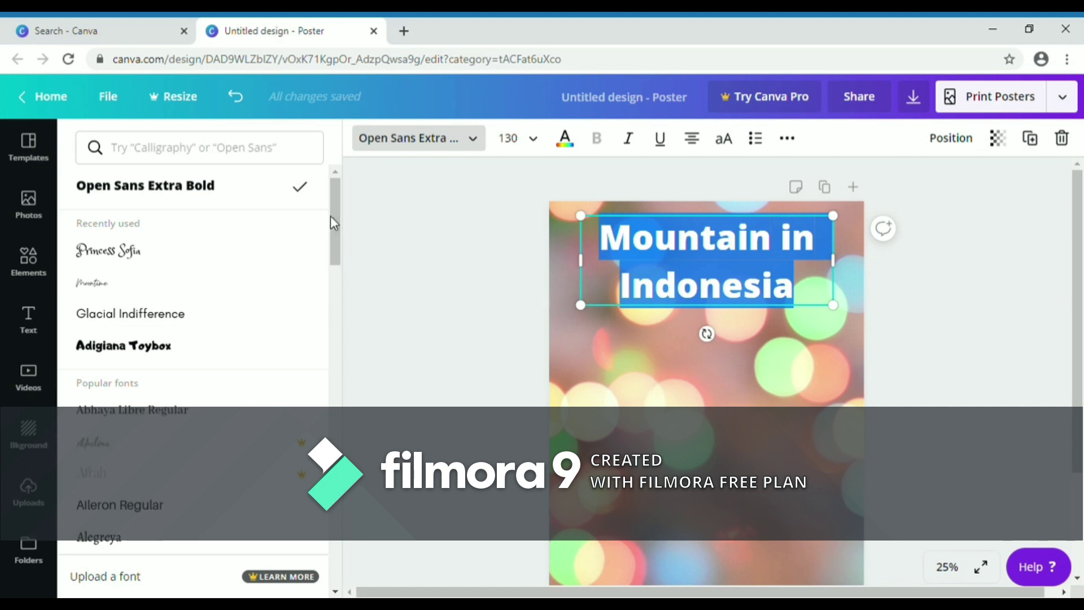
pyautogui.moveTo(336, 215); pyautogui.dragTo(305, 524)
pyautogui.scroll(-3, 306, 523)
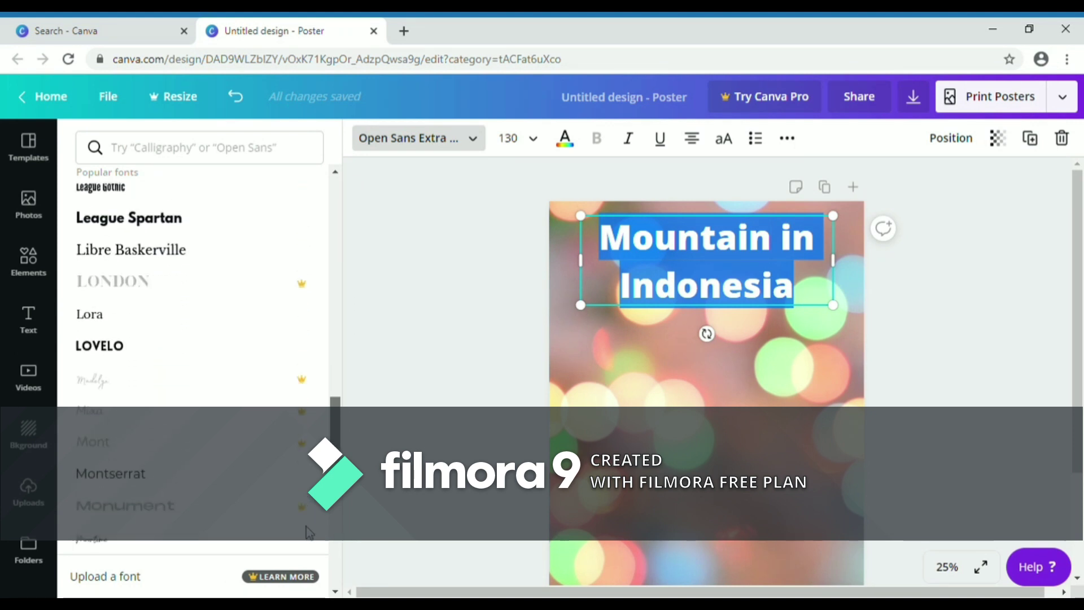
pyautogui.click(271, 489)
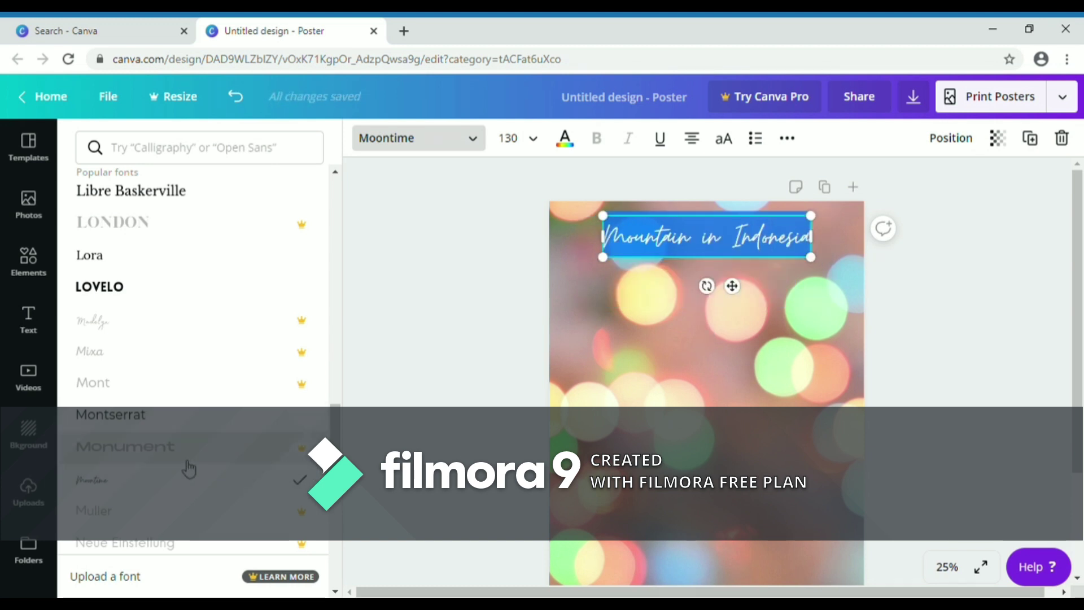
pyautogui.click(407, 377)
pyautogui.click(621, 369)
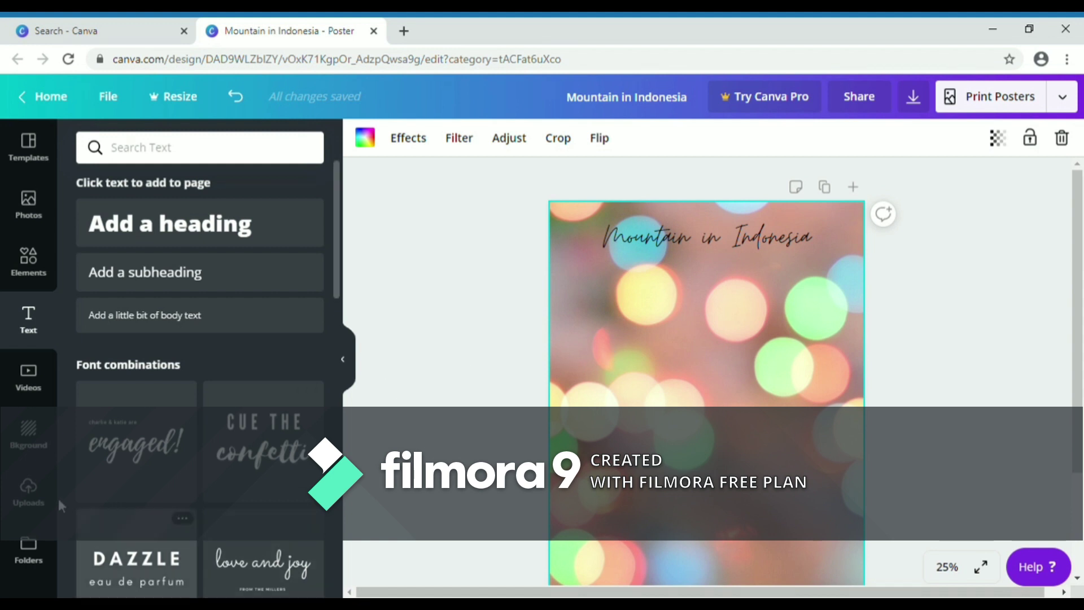
# - Upload the aerial photo of a brown volcano crater surrounded by green slopes to the image uploads
pyautogui.click(31, 445)
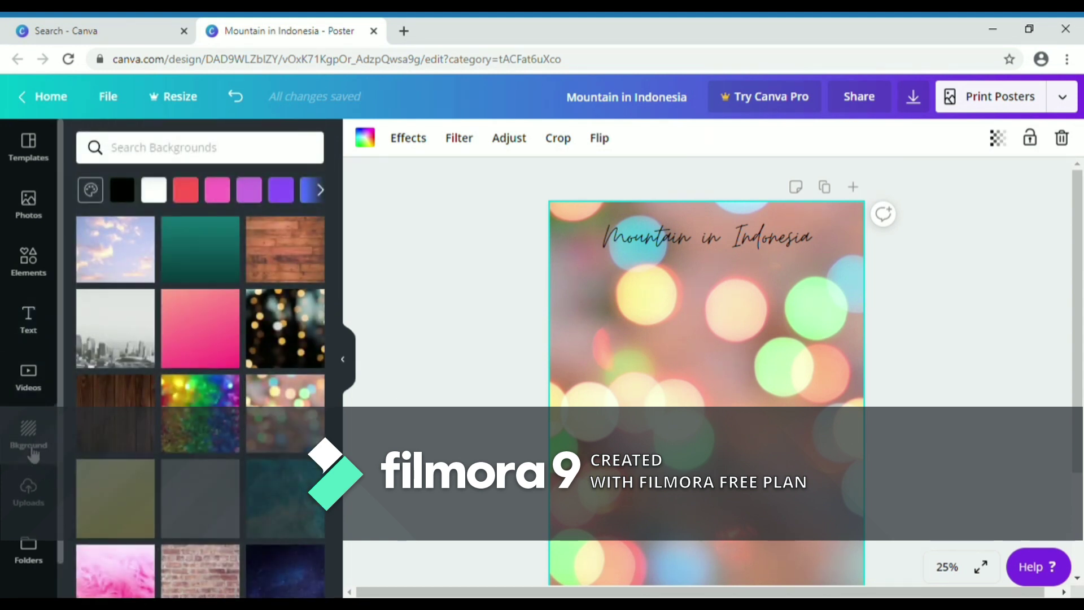
pyautogui.click(30, 488)
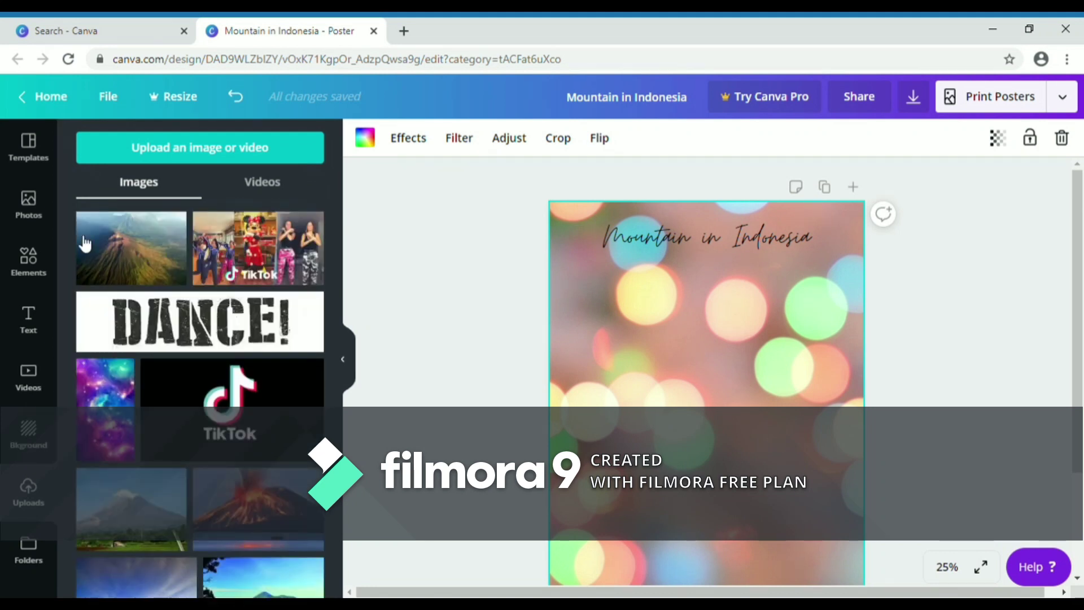
pyautogui.click(185, 165)
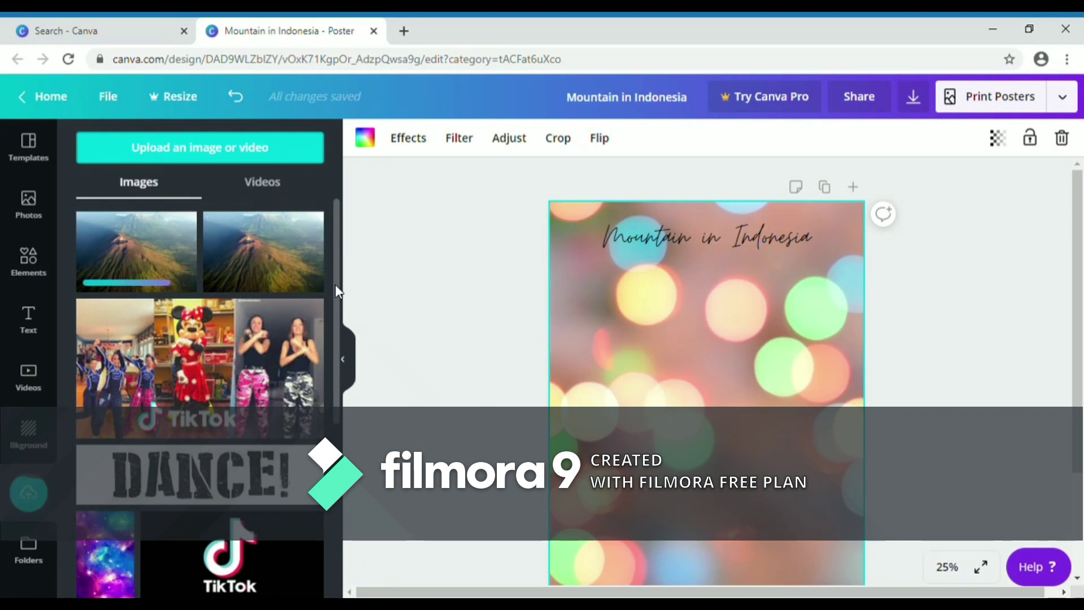
# - Place the uploaded photo of the grey volcano under a blue sky at reduced size below the left part of the heading
pyautogui.moveTo(334, 284); pyautogui.dragTo(305, 460)
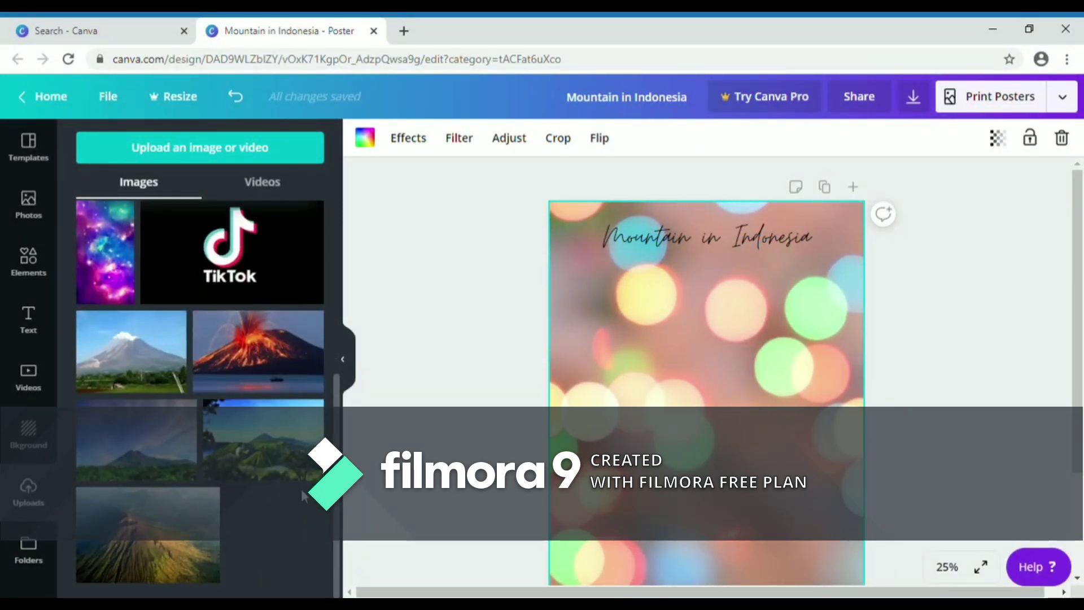
pyautogui.click(152, 348)
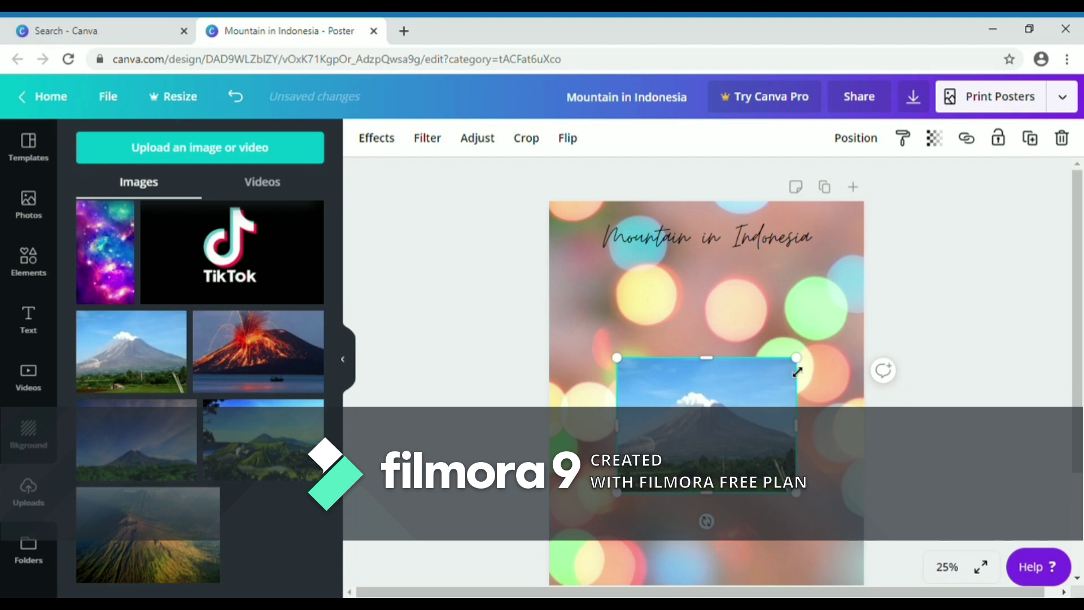
pyautogui.moveTo(804, 372); pyautogui.dragTo(670, 313)
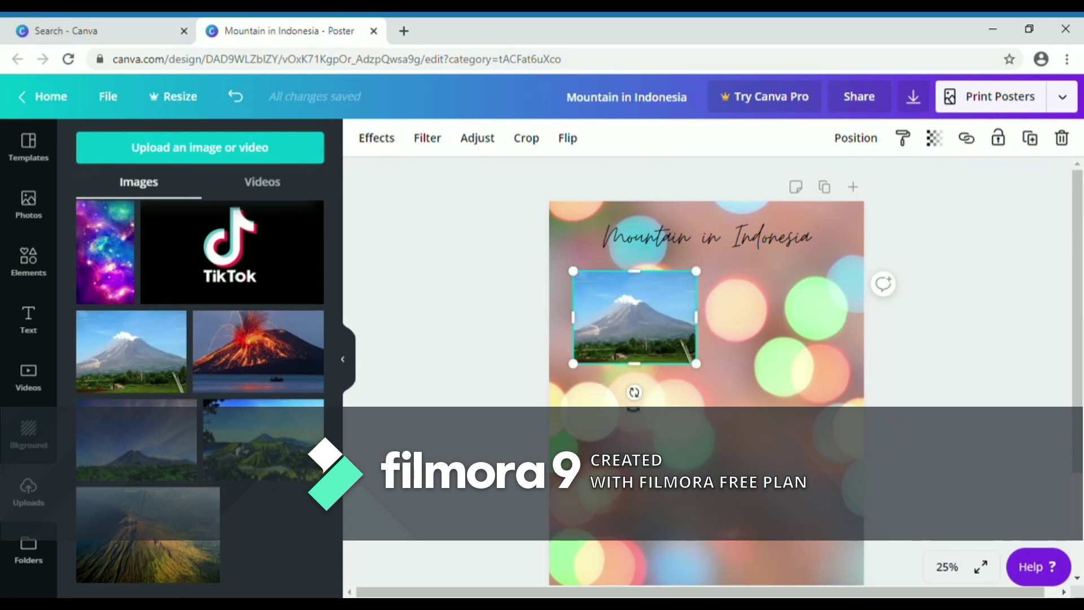
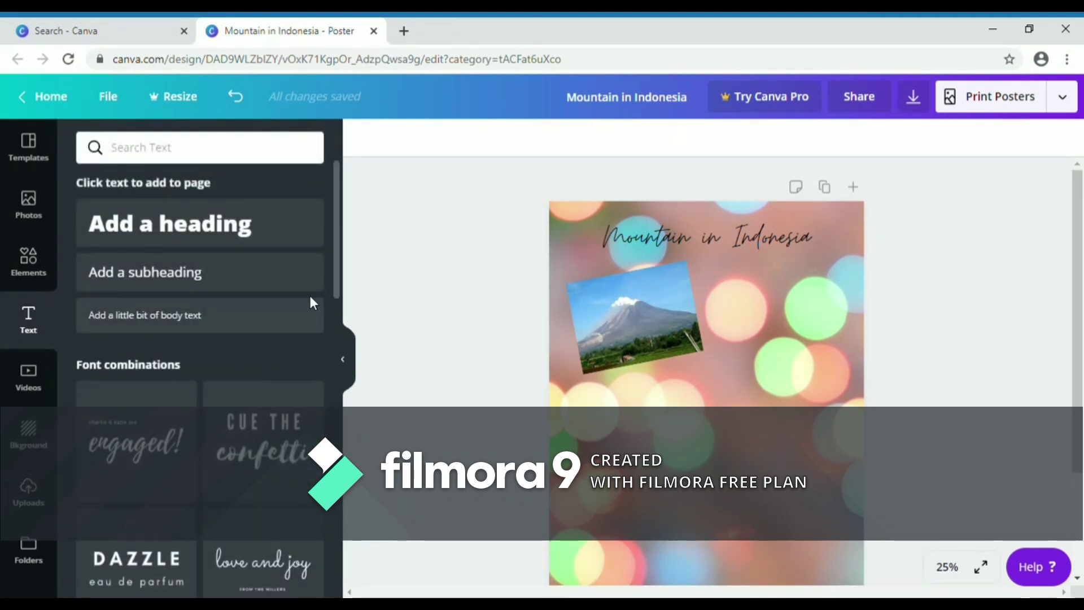
pyautogui.moveTo(340, 243); pyautogui.dragTo(359, 510)
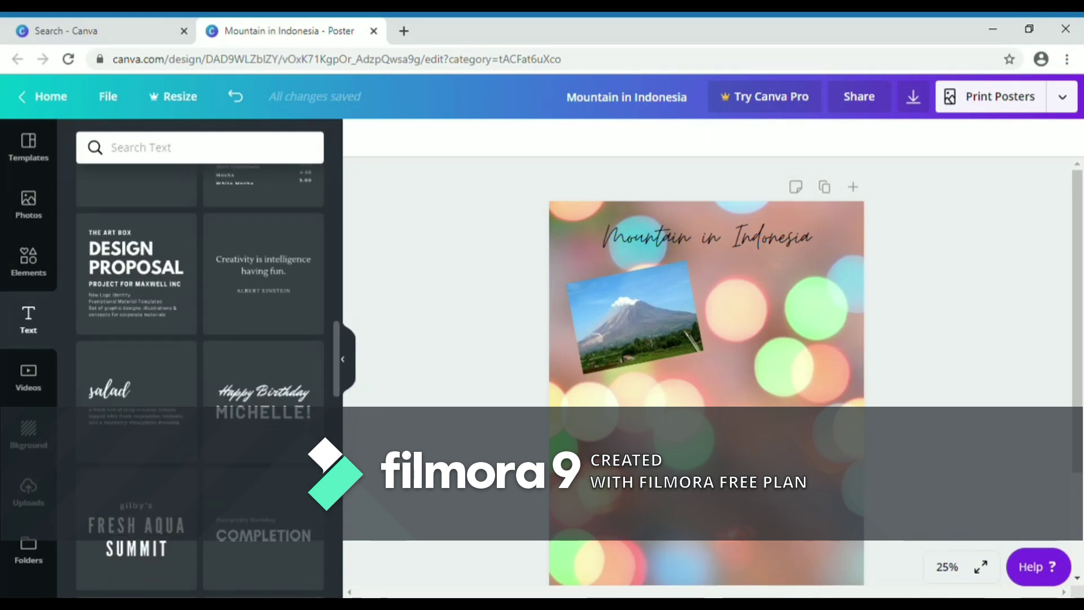
pyautogui.moveTo(285, 454)
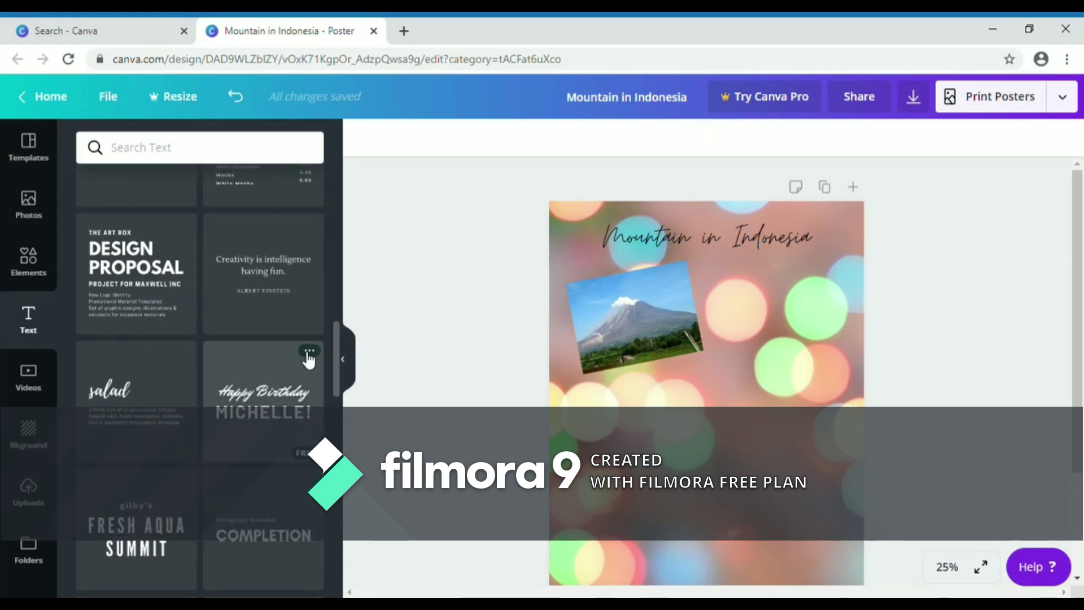
pyautogui.moveTo(337, 378); pyautogui.dragTo(333, 328)
pyautogui.moveTo(171, 335)
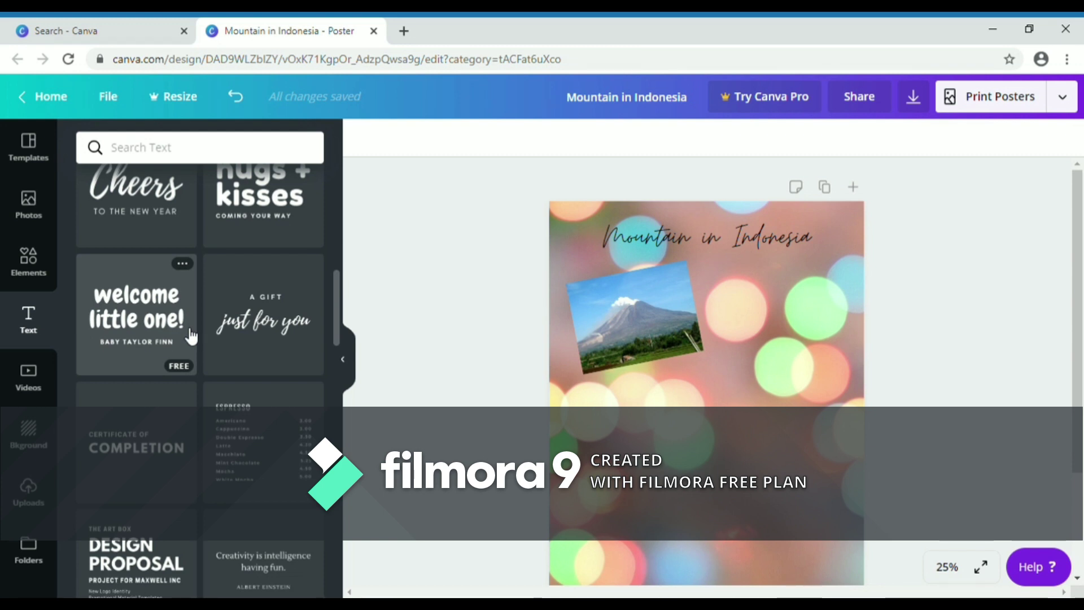
pyautogui.click(191, 336)
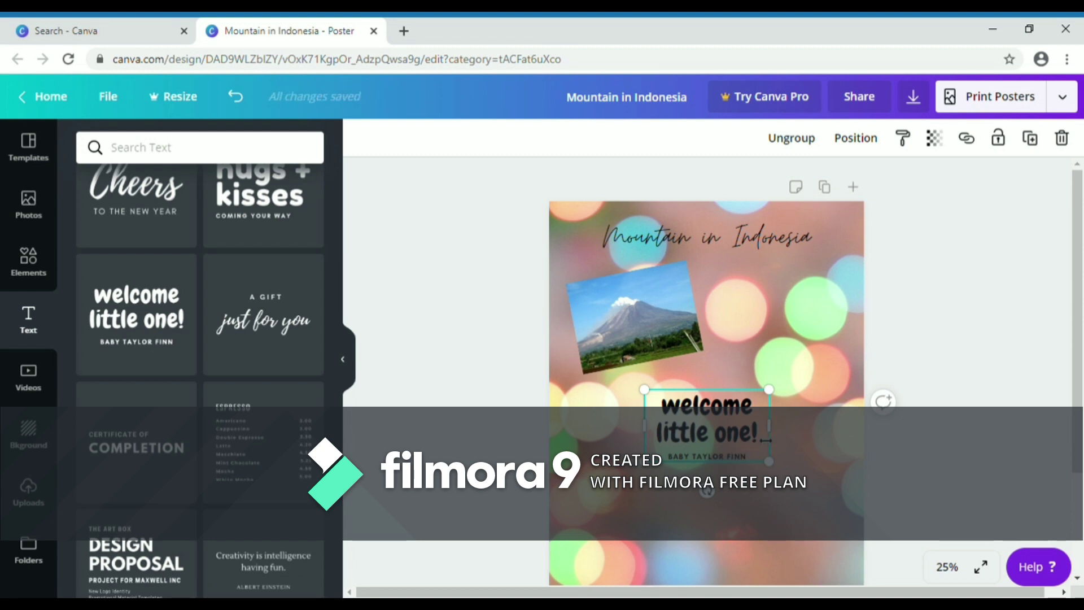
pyautogui.moveTo(765, 440); pyautogui.dragTo(762, 439)
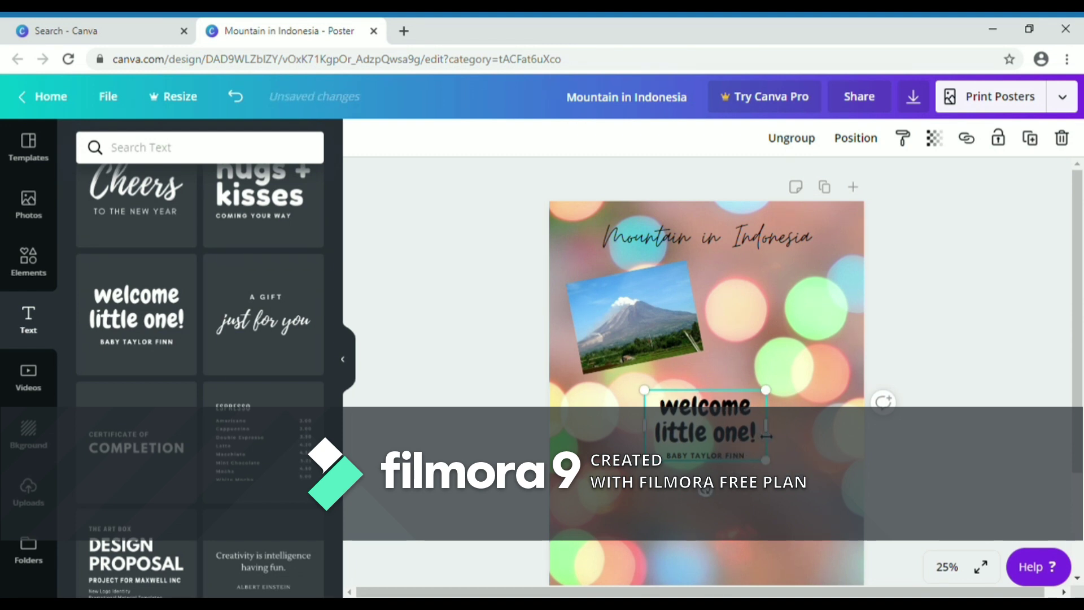
pyautogui.press('Delete')
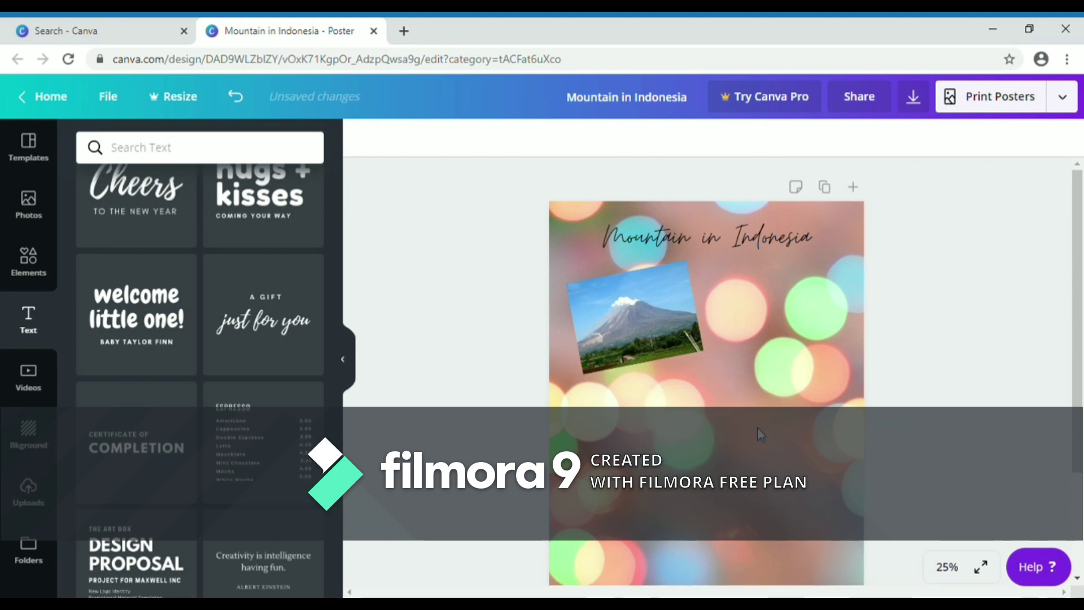
# - Add the "welcome little one!" font combination to the poster and clear its large main text
pyautogui.click(133, 364)
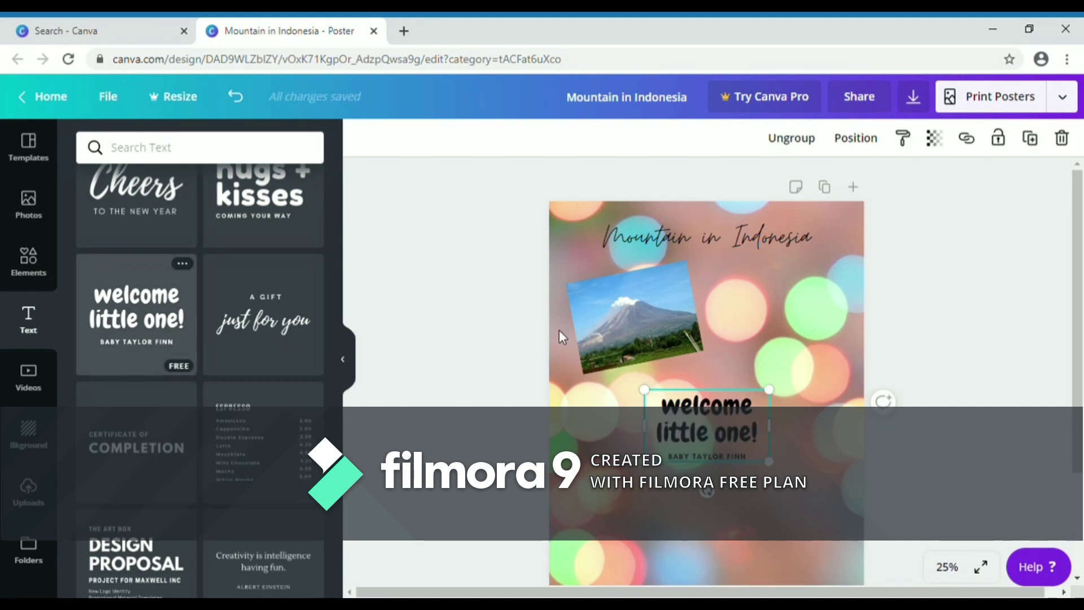
pyautogui.click(754, 428)
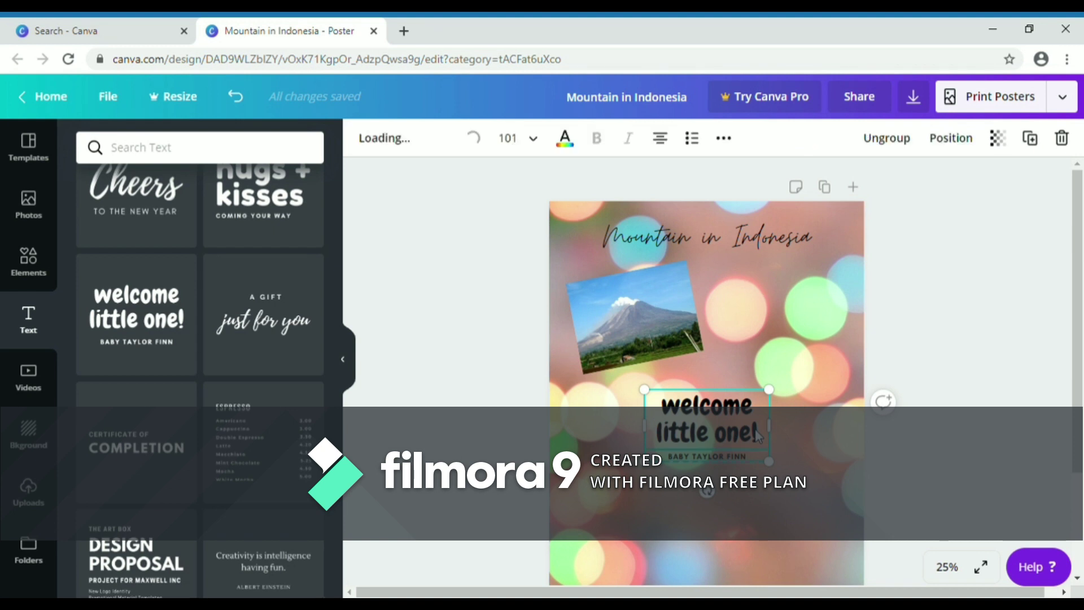
pyautogui.press('BackSpace')
pyautogui.press('BackSpace')
pyautogui.press('BackSpace')
pyautogui.press('BackSpace')
pyautogui.press('BackSpace')
pyautogui.press('BackSpace')
pyautogui.press('BackSpace')
pyautogui.press('BackSpace')
pyautogui.press('BackSpace')
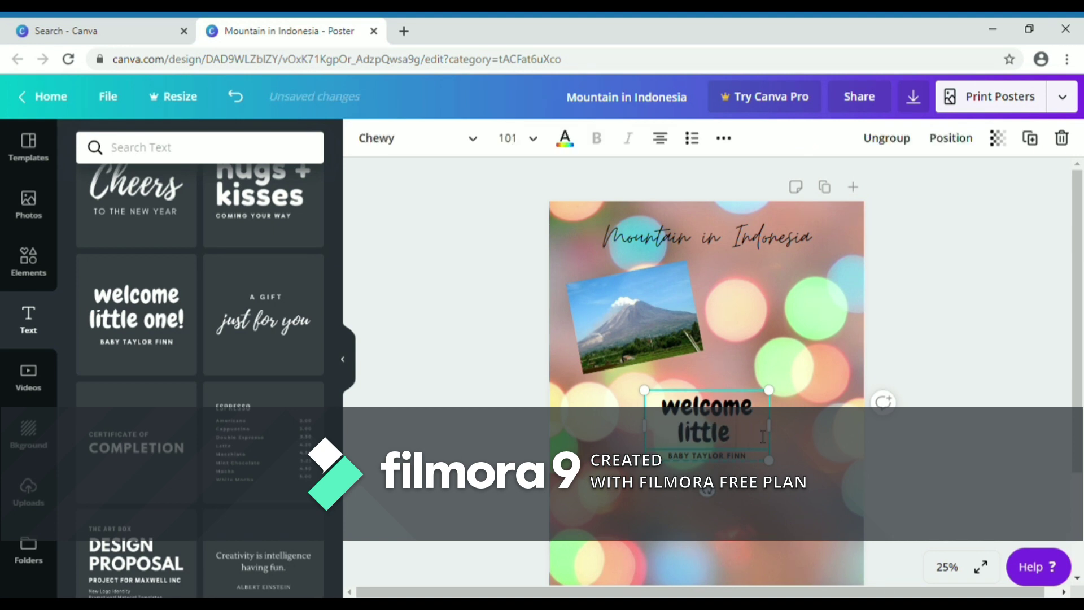
pyautogui.press('BackSpace')
pyautogui.press('BackSpace')
pyautogui.press('BackSpace')
pyautogui.press('BackSpace')
pyautogui.press('BackSpace')
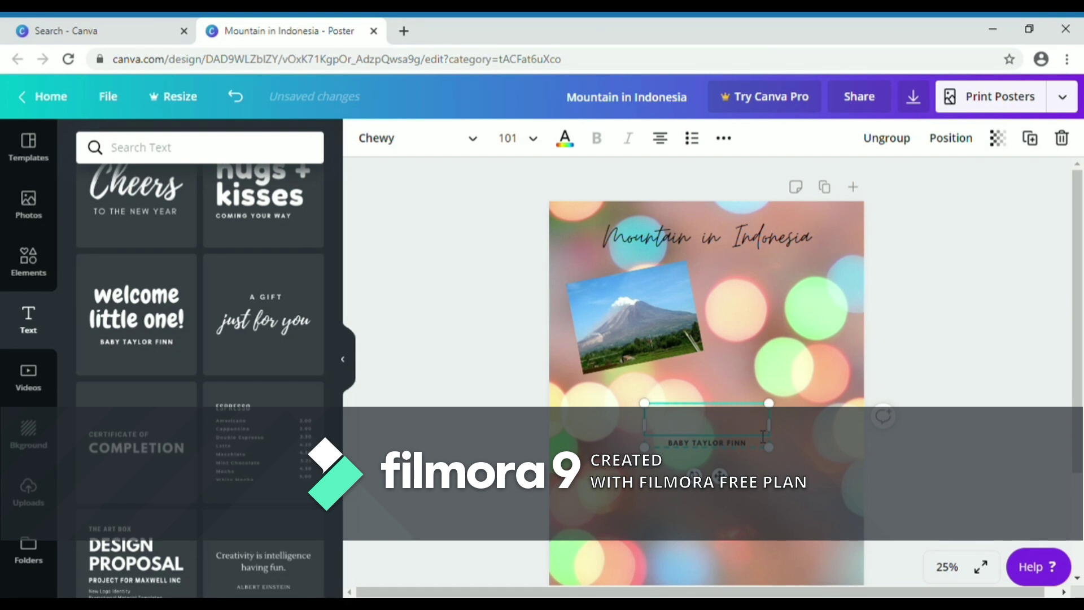
# - Enter "Mount Sinabung" as the main text of the font combination and delete its small "Baby Taylor Finn" line
pyautogui.write('ount')
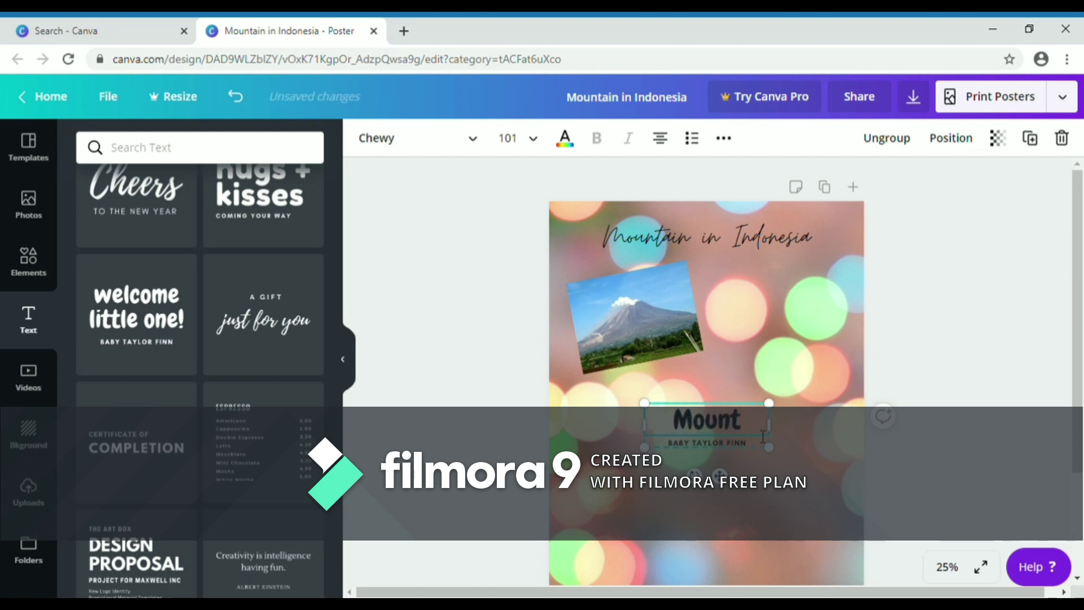
pyautogui.write(' Sinabung')
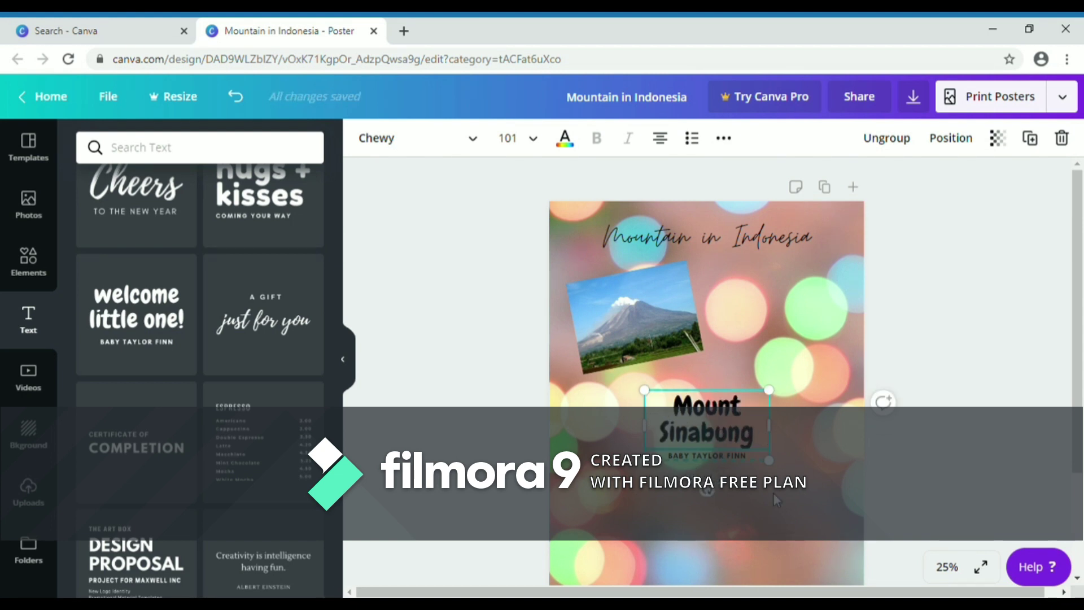
pyautogui.click(757, 456)
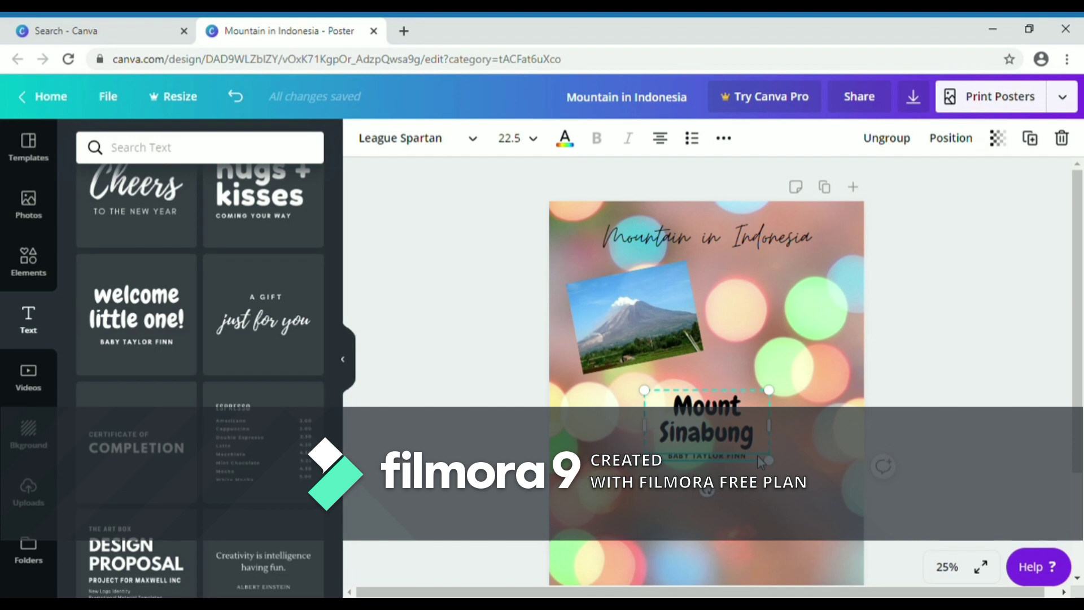
pyautogui.press('Delete')
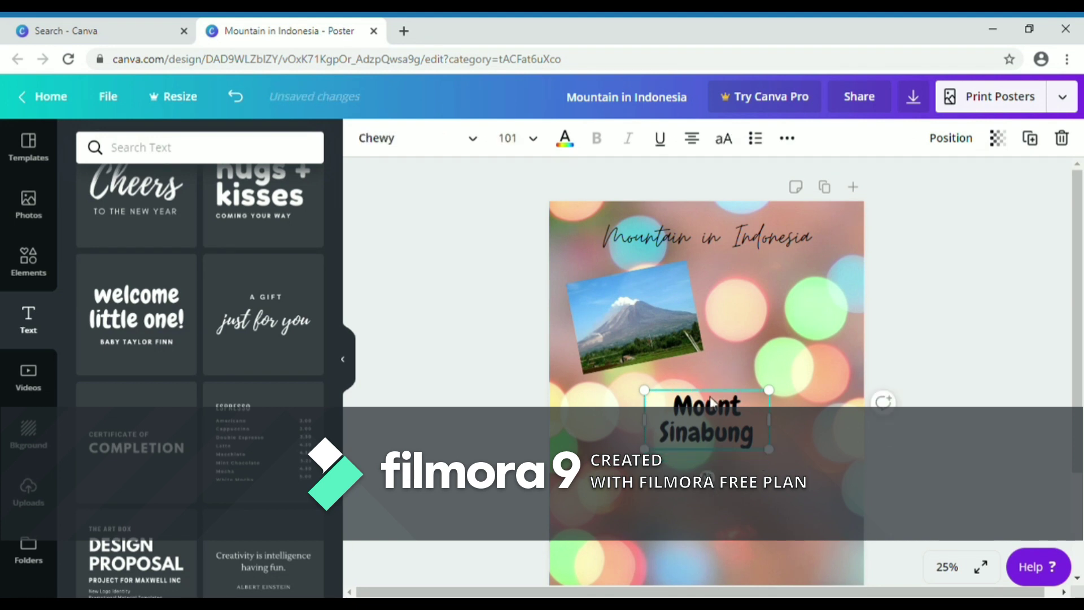
# - Tilt the "Mount Sinabung" caption counterclockwise, scale it to font size 92.9 and place it directly below the grey volcano photo
pyautogui.moveTo(707, 475); pyautogui.dragTo(759, 496)
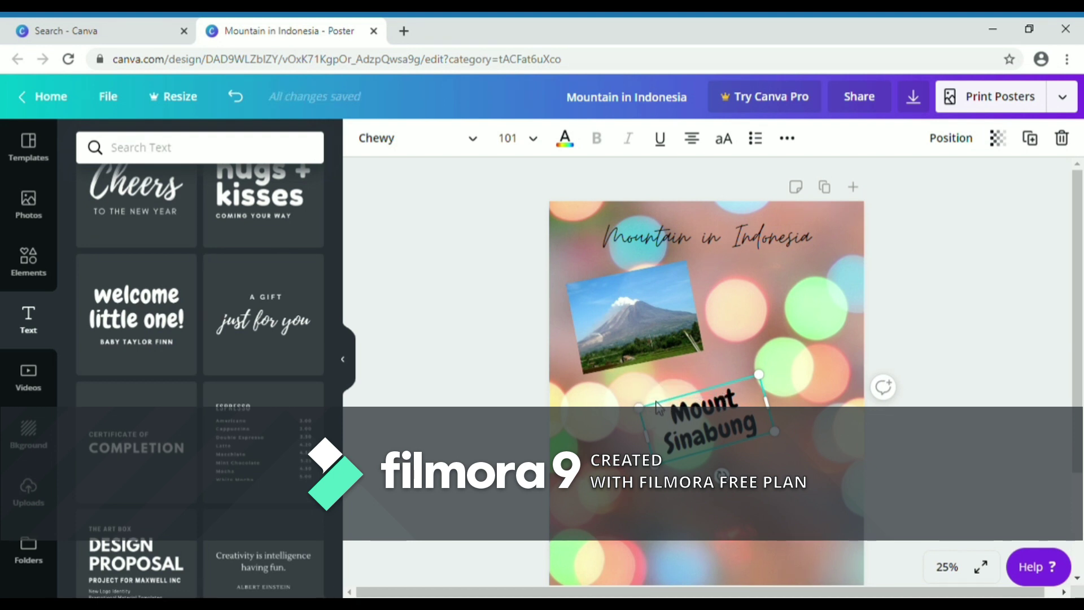
pyautogui.moveTo(637, 402); pyautogui.dragTo(578, 383)
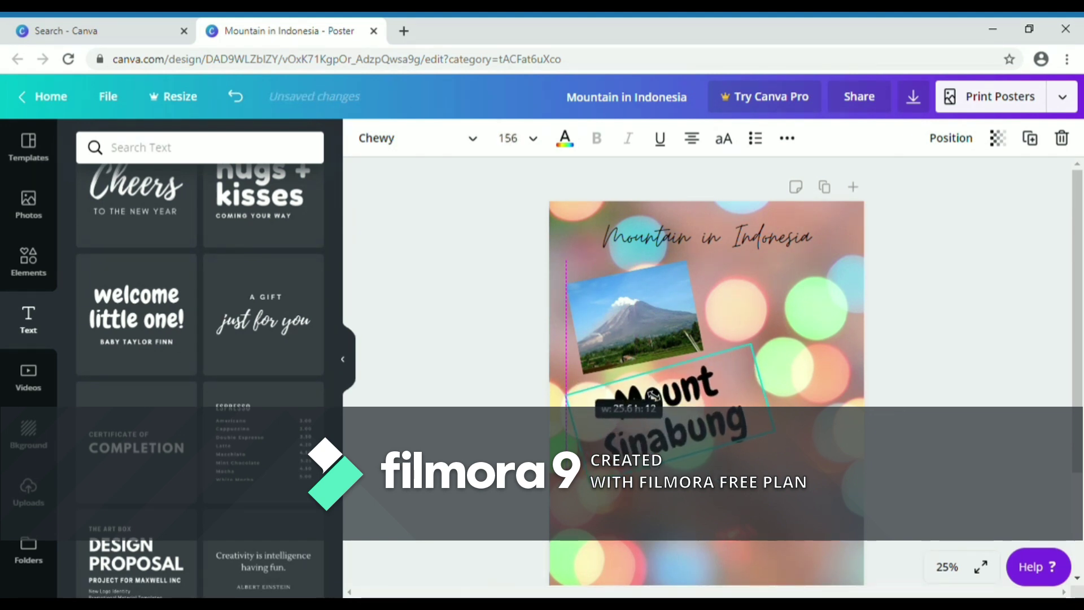
pyautogui.moveTo(780, 438); pyautogui.dragTo(667, 364)
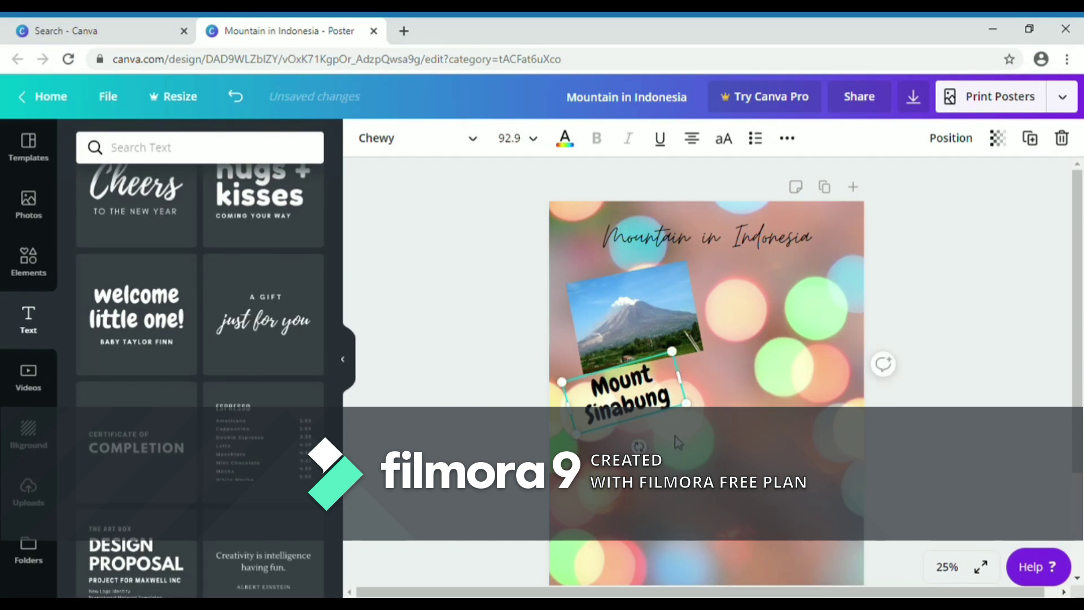
# - Add the uploaded photo of green mountains under a blue sky, shrink it, tilt it clockwise and place it beside the grey volcano photo
pyautogui.click(45, 501)
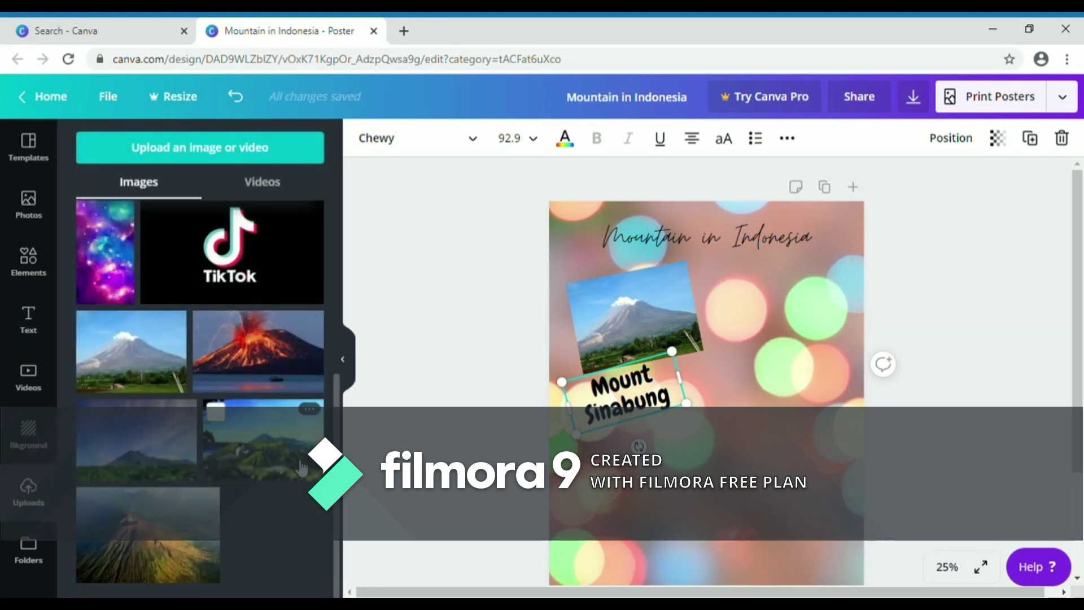
pyautogui.click(265, 437)
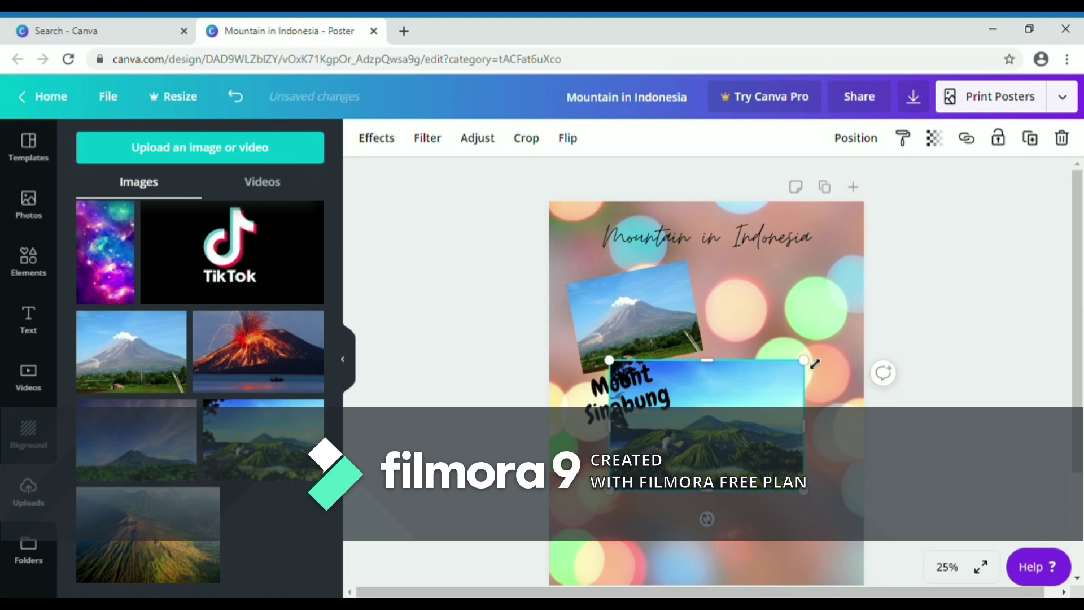
pyautogui.moveTo(771, 395); pyautogui.dragTo(736, 469)
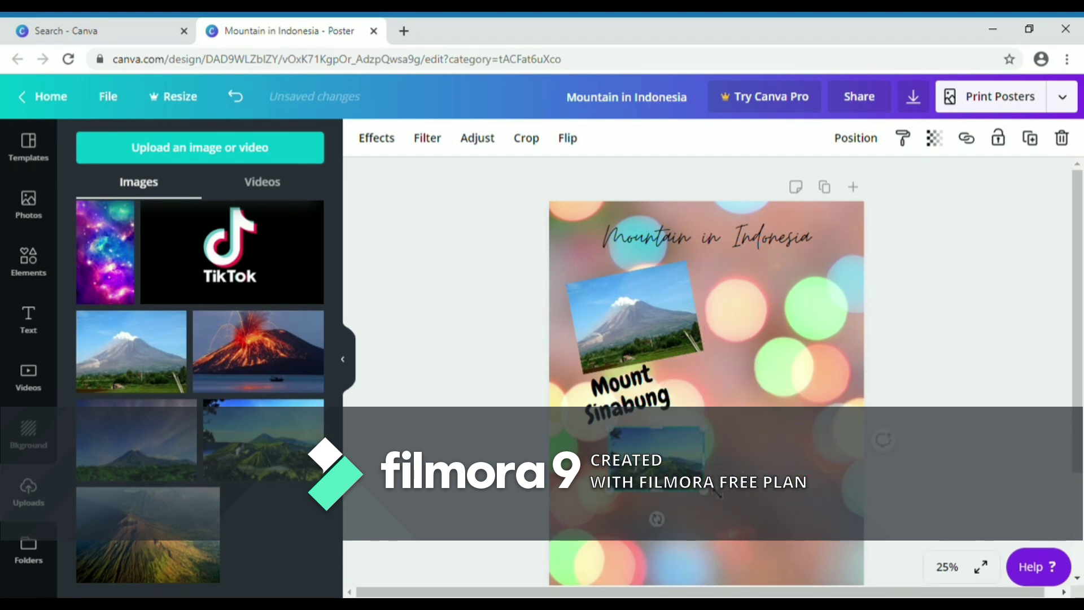
pyautogui.moveTo(707, 517); pyautogui.dragTo(649, 545)
pyautogui.moveTo(714, 535); pyautogui.dragTo(739, 556)
pyautogui.moveTo(750, 498); pyautogui.dragTo(789, 452)
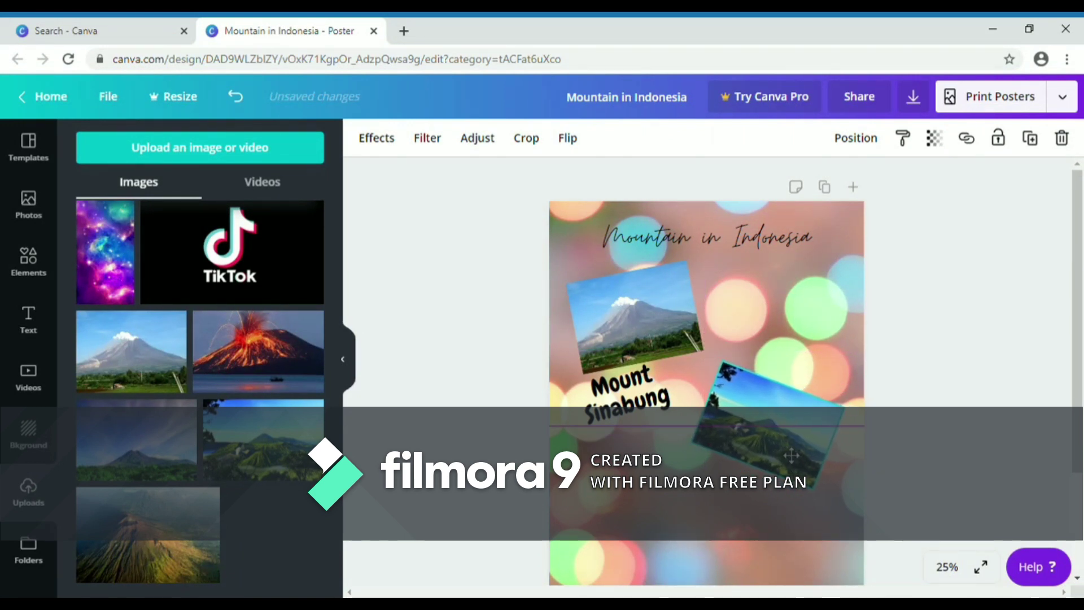
pyautogui.moveTo(1076, 322); pyautogui.dragTo(1066, 405)
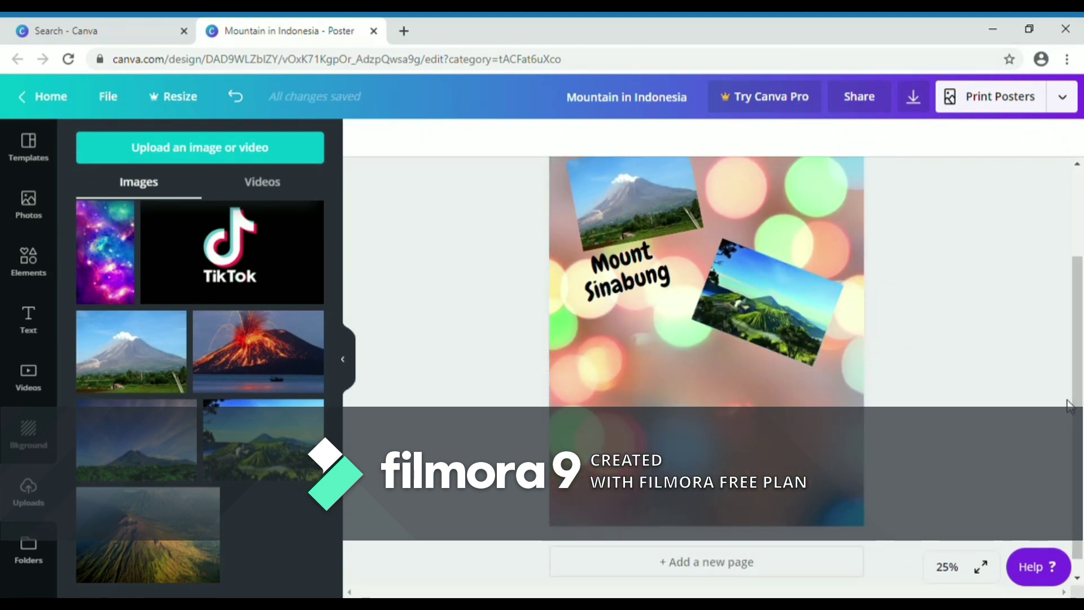
pyautogui.moveTo(767, 314); pyautogui.dragTo(788, 232)
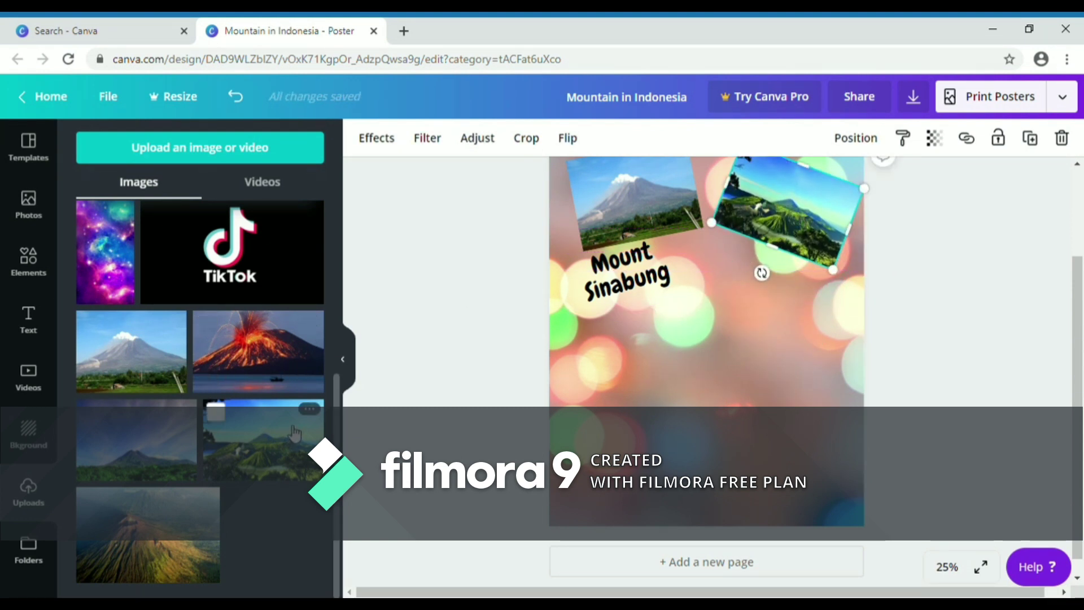
# - Add the "White Christmas" font combination to the poster and delete its small upper line
pyautogui.click(309, 408)
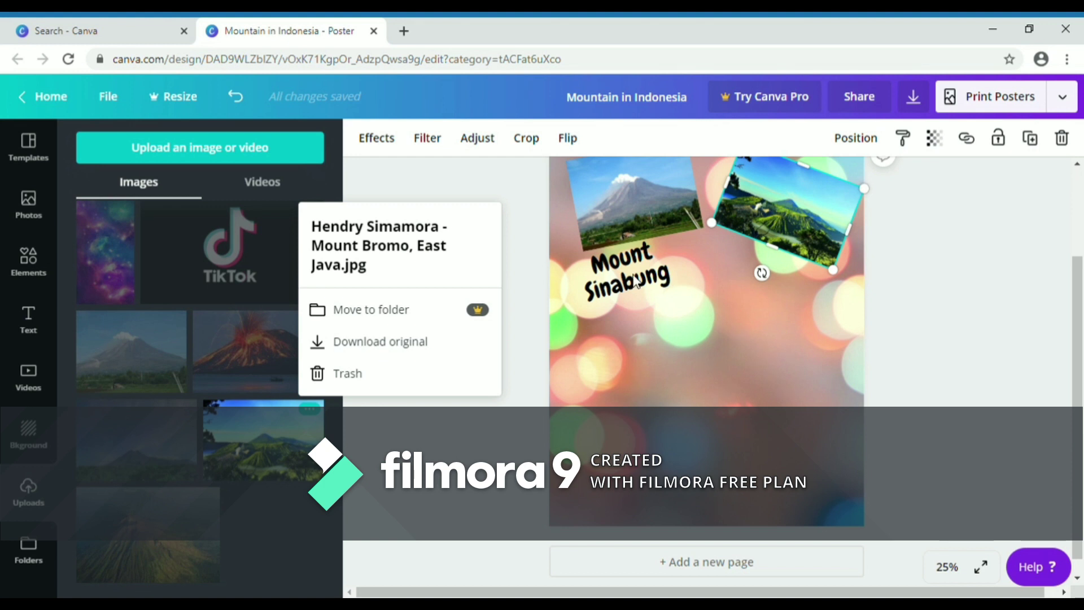
pyautogui.click(34, 316)
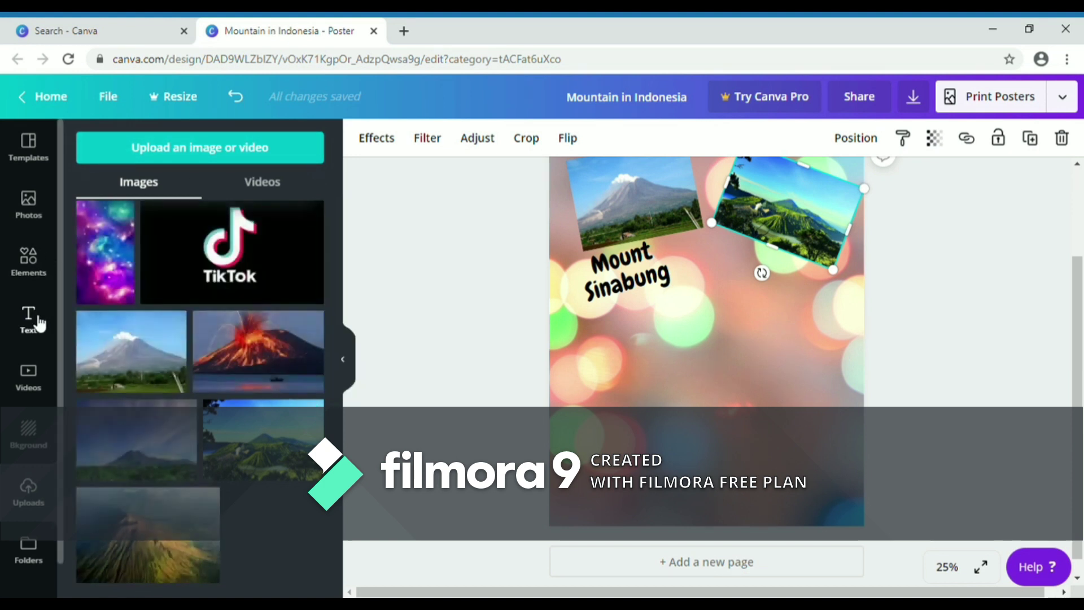
pyautogui.moveTo(334, 306); pyautogui.dragTo(342, 466)
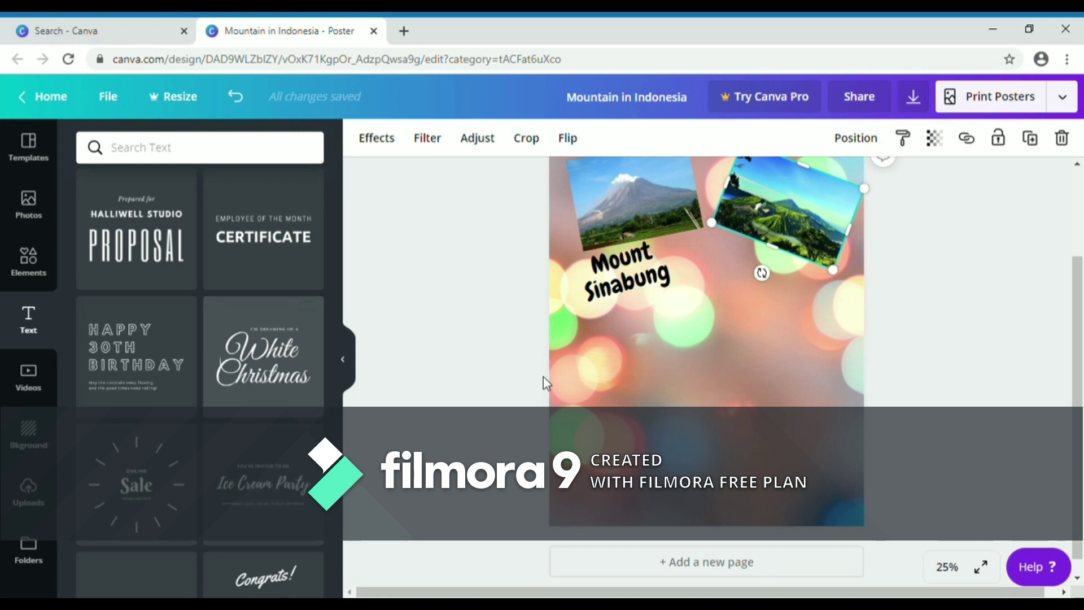
pyautogui.click(253, 368)
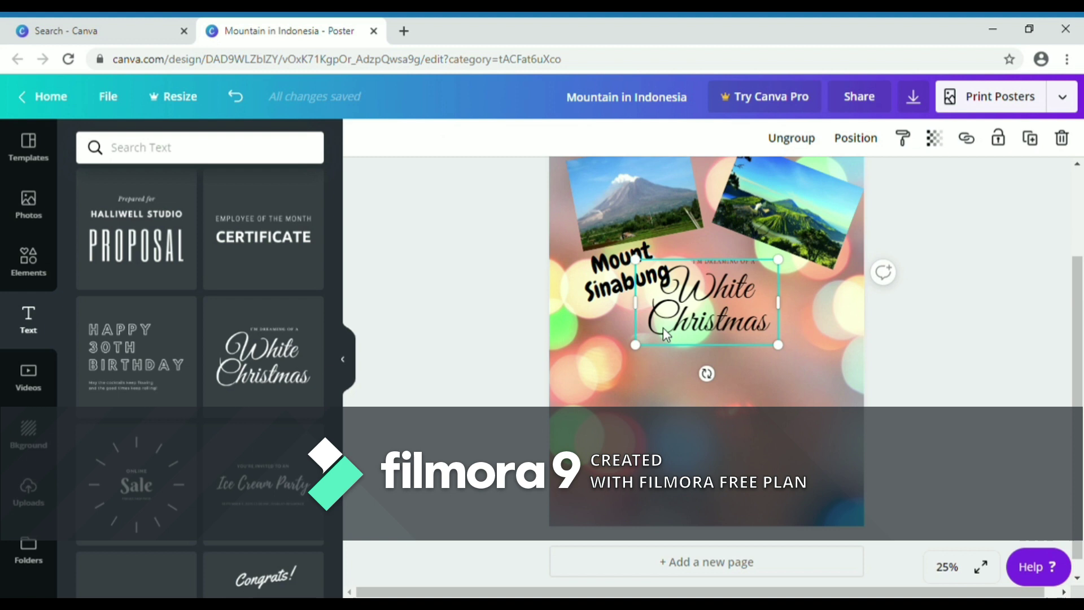
pyautogui.click(737, 270)
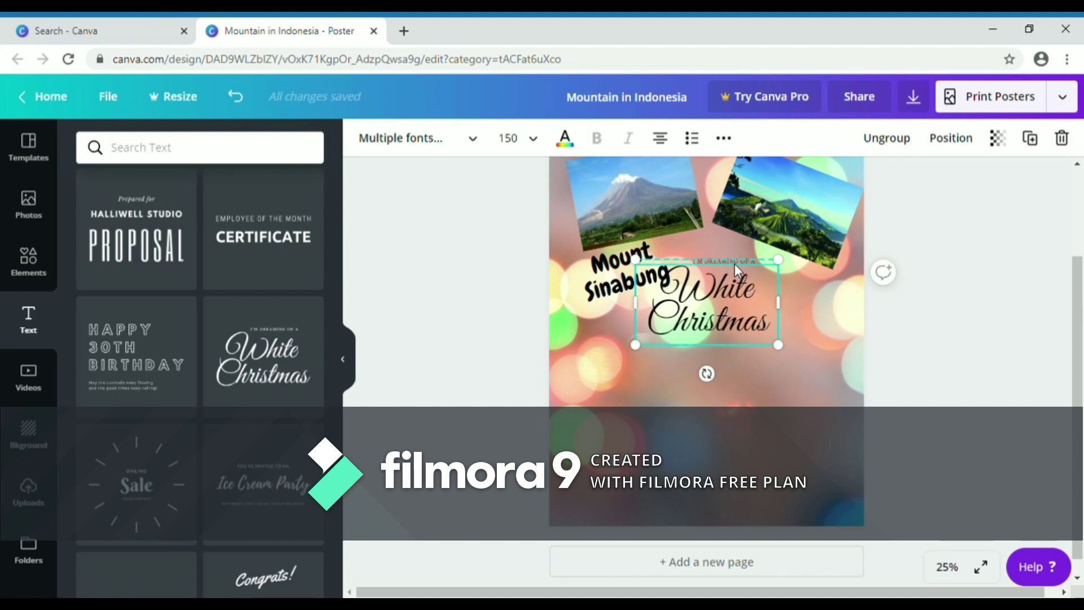
pyautogui.click(736, 269)
pyautogui.click(748, 259)
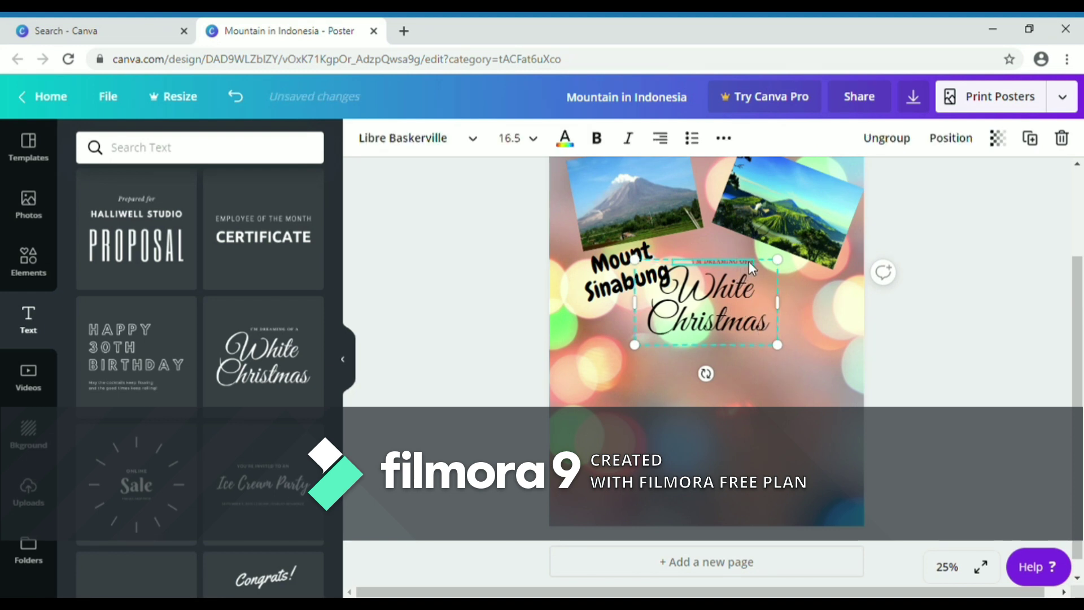
pyautogui.press('Delete')
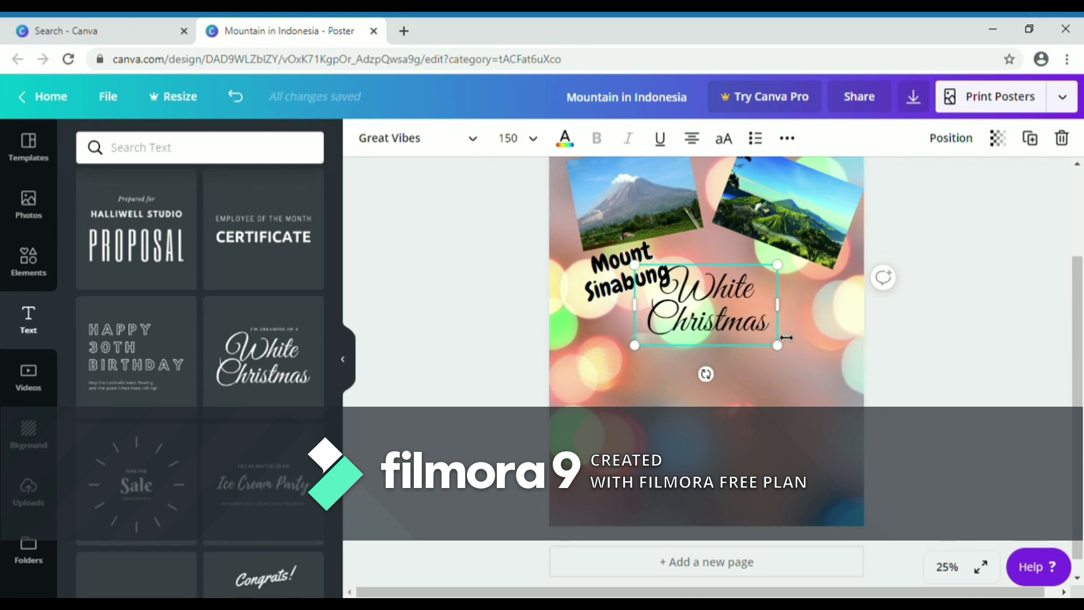
# - Replace the "White Christmas" text with "Mount"
pyautogui.moveTo(767, 326); pyautogui.dragTo(761, 334)
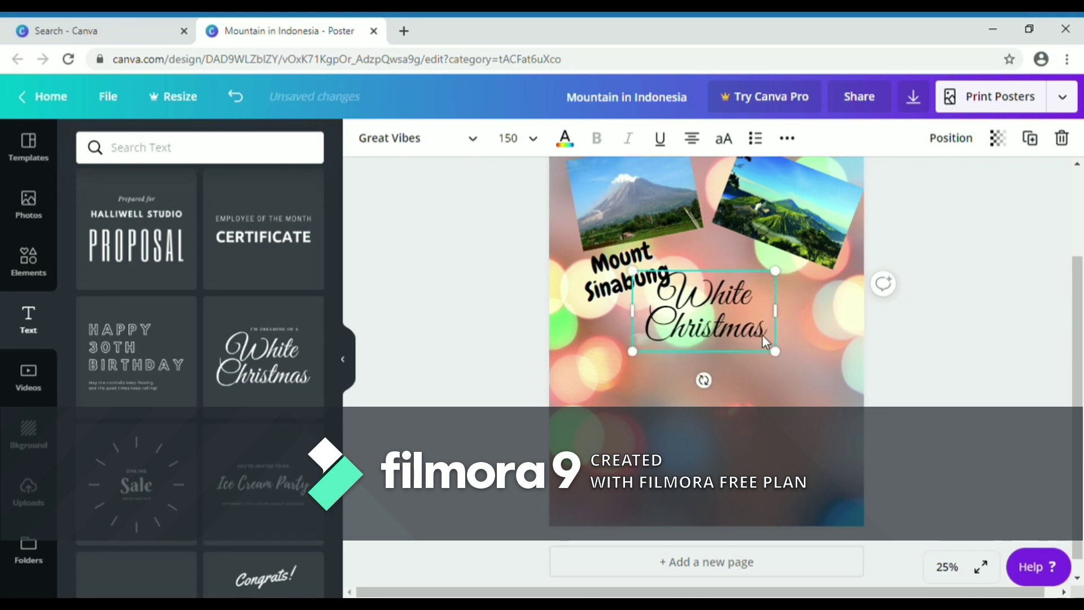
pyautogui.press('BackSpace')
pyautogui.press('BackSpace')
pyautogui.press('BackSpace')
pyautogui.press('BackSpace')
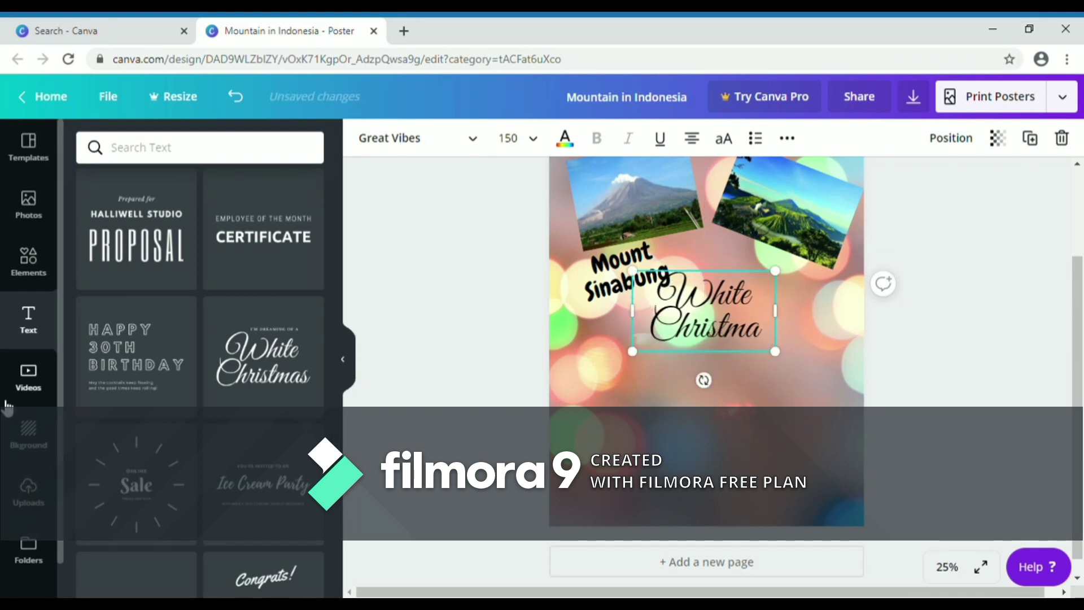
pyautogui.press('BackSpace')
pyautogui.press('BackSpace')
pyautogui.press('BackSpace')
pyautogui.press('BackSpace')
pyautogui.press('BackSpace')
pyautogui.press('BackSpace')
pyautogui.press('BackSpace')
pyautogui.press('BackSpace')
pyautogui.press('BackSpace')
pyautogui.press('BackSpace')
pyautogui.press('BackSpace')
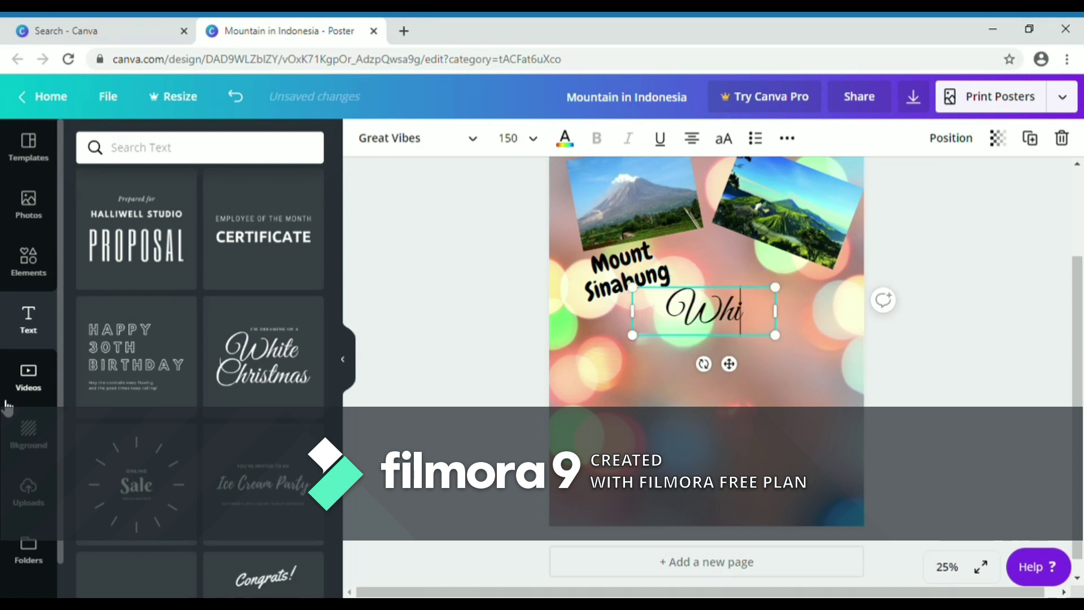
pyautogui.write('Mount')
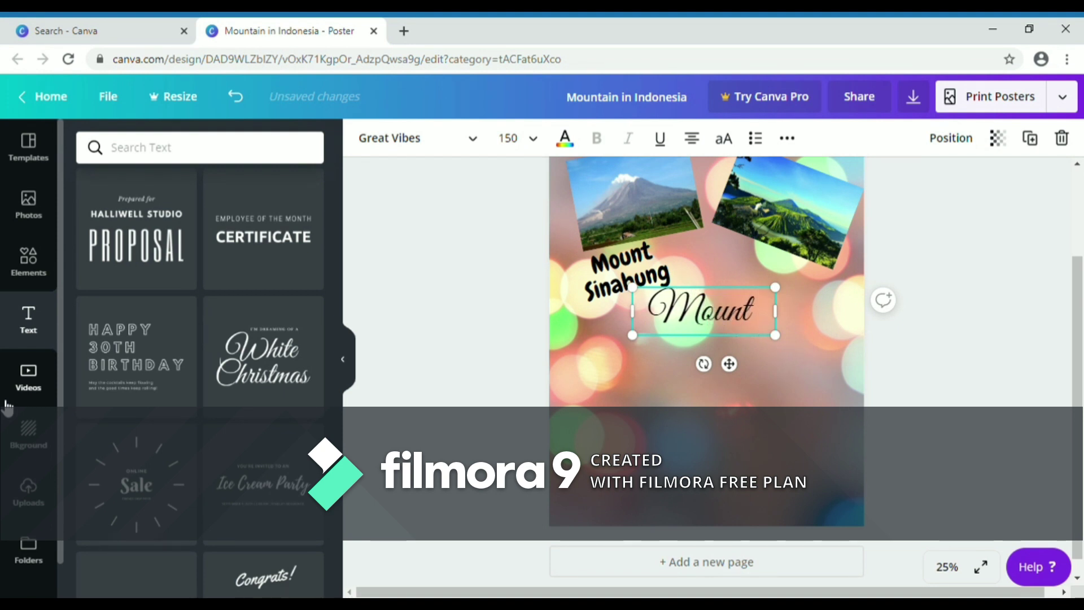
# - Check the file name of the uploaded green mountain photo and complete the script caption as "Mount Bromo"
pyautogui.click(38, 496)
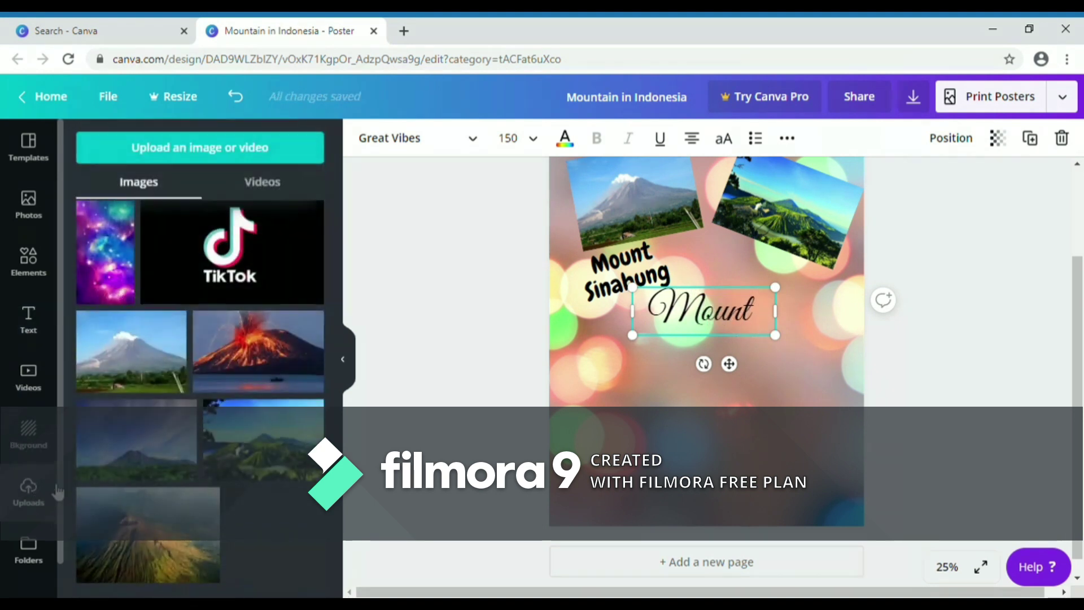
pyautogui.click(315, 411)
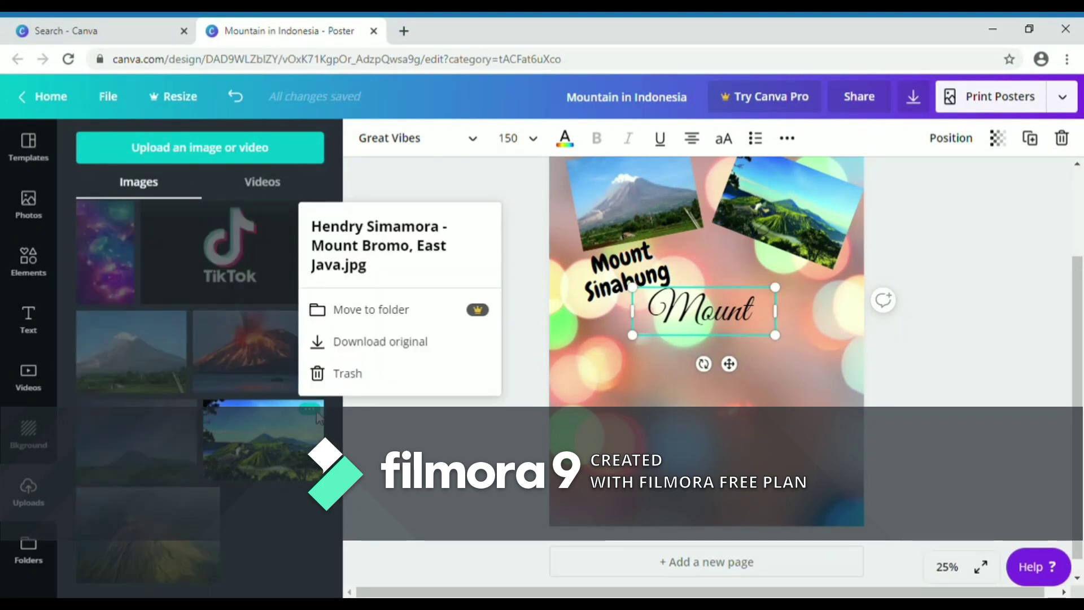
pyautogui.click(406, 443)
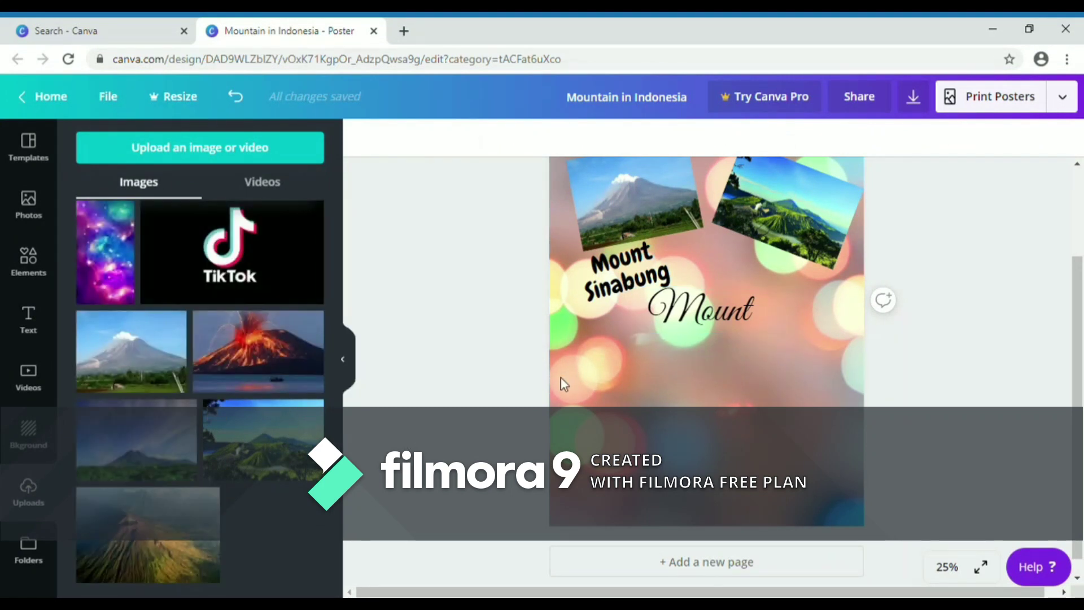
pyautogui.click(758, 311)
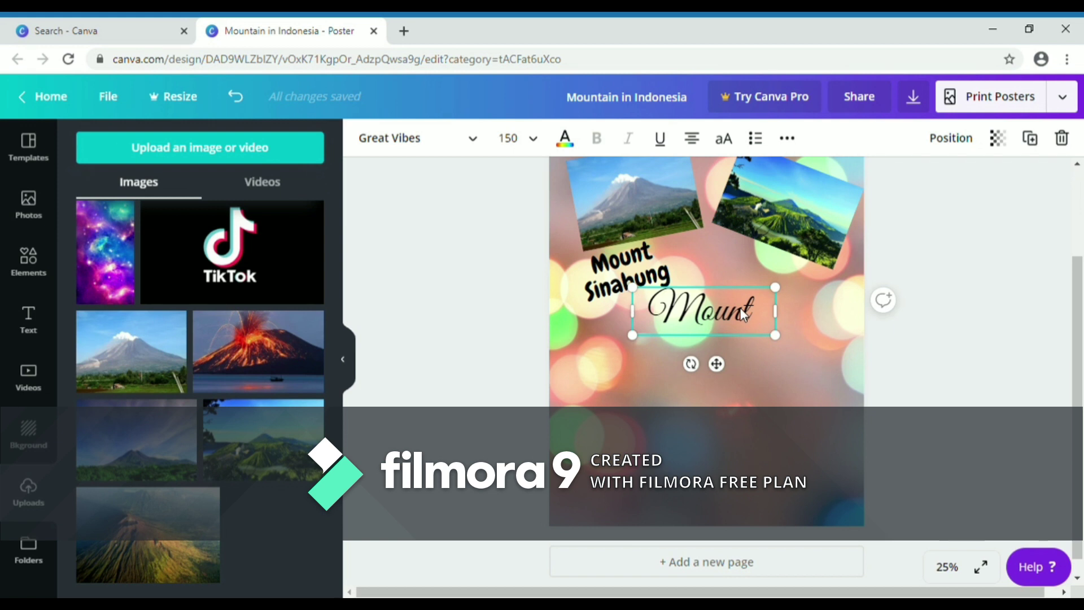
pyautogui.click(758, 317)
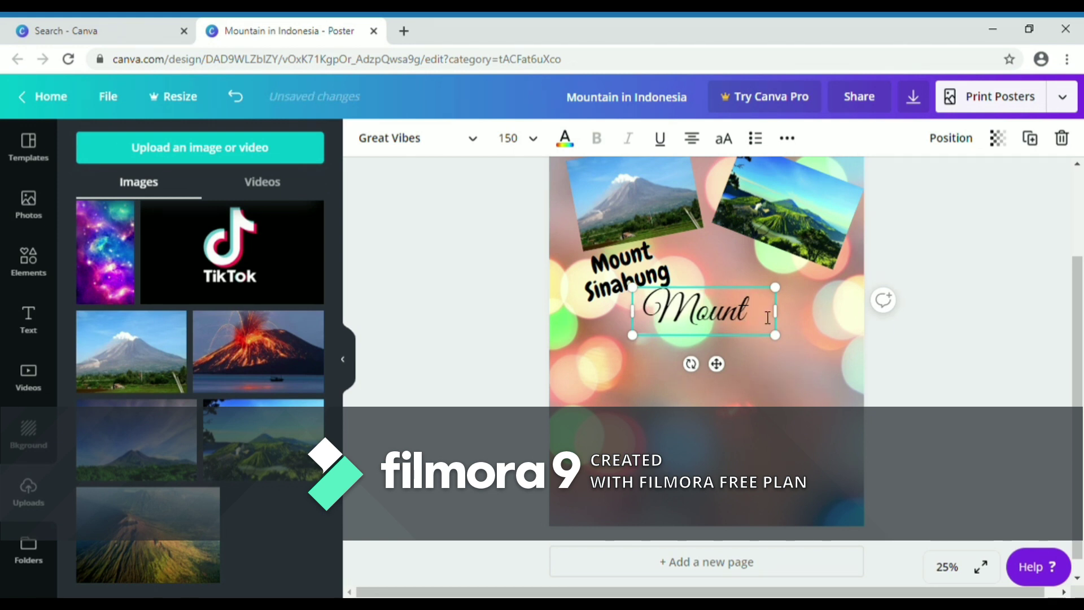
pyautogui.write('Br')
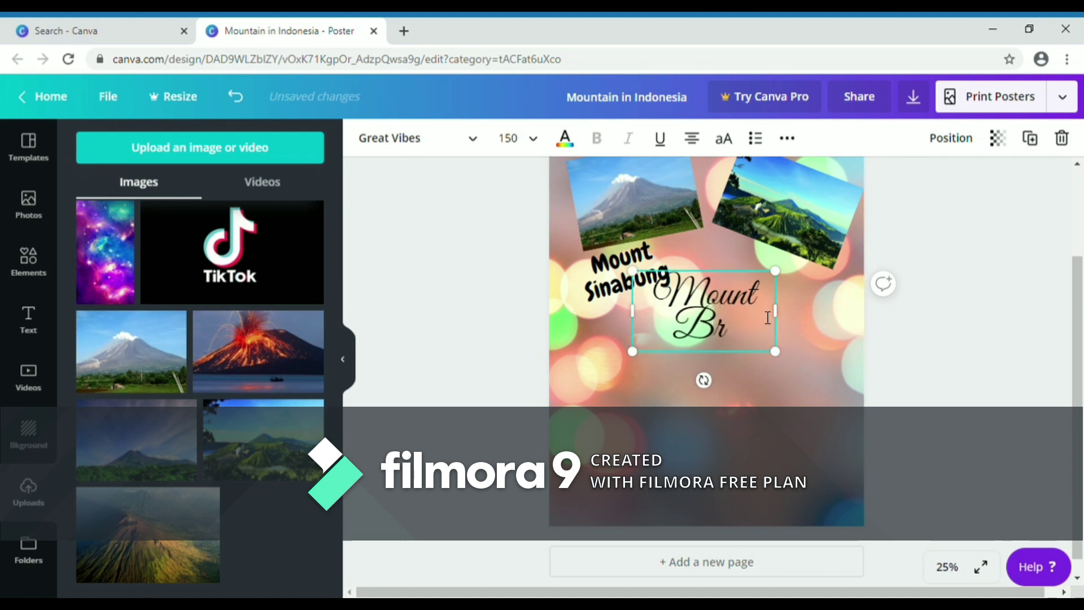
pyautogui.write('omo')
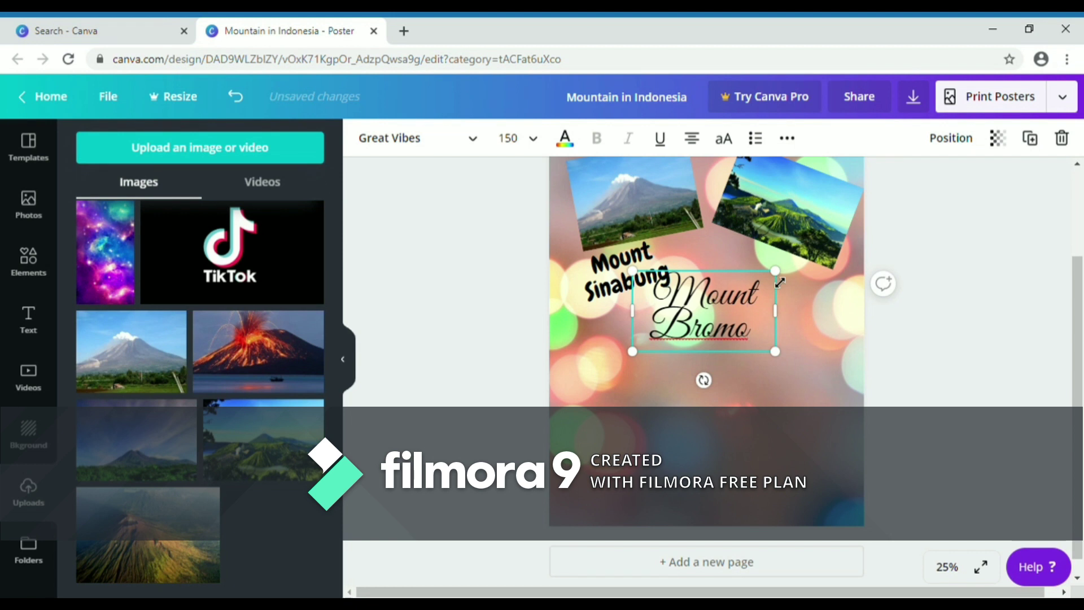
# - Shrink the "Mount Bromo" caption to font size 115, tilt it clockwise and place it below the green mountain photo
pyautogui.moveTo(785, 279); pyautogui.dragTo(764, 312)
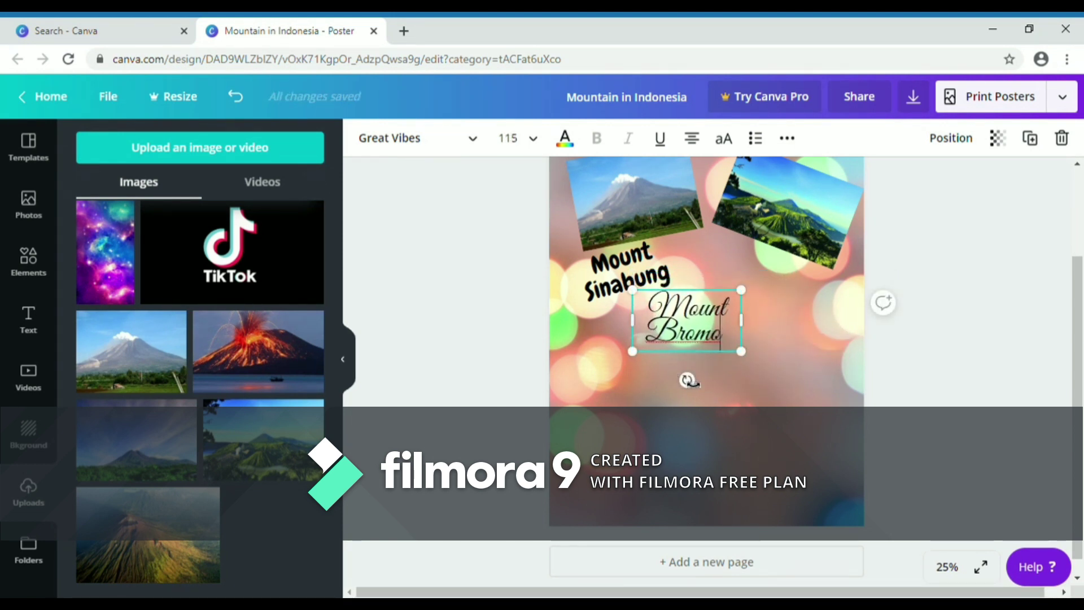
pyautogui.moveTo(688, 380); pyautogui.dragTo(650, 396)
pyautogui.moveTo(718, 305); pyautogui.dragTo(776, 254)
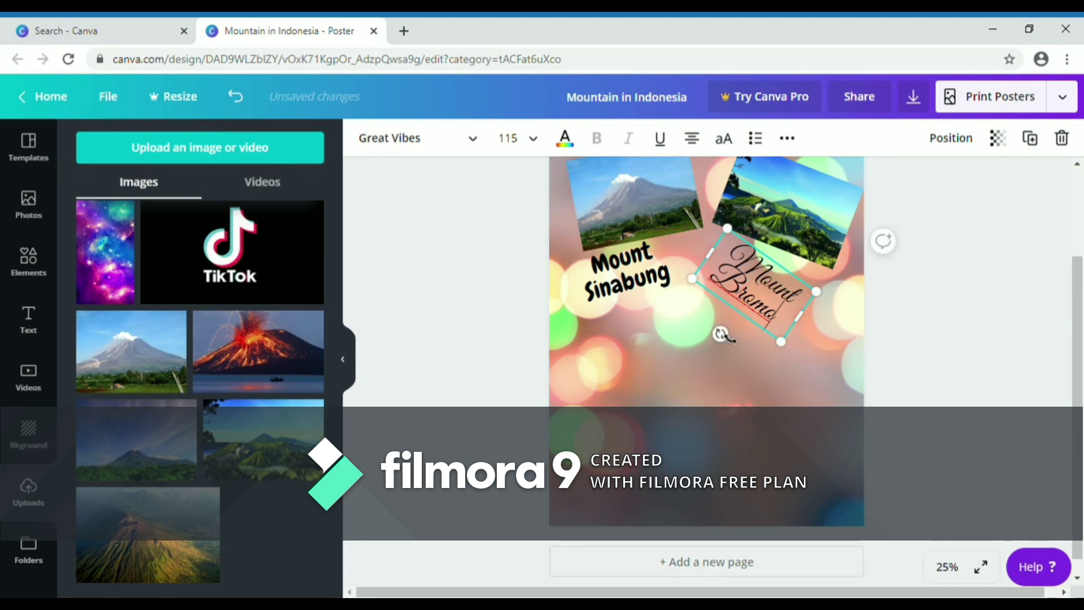
pyautogui.moveTo(721, 334); pyautogui.dragTo(736, 344)
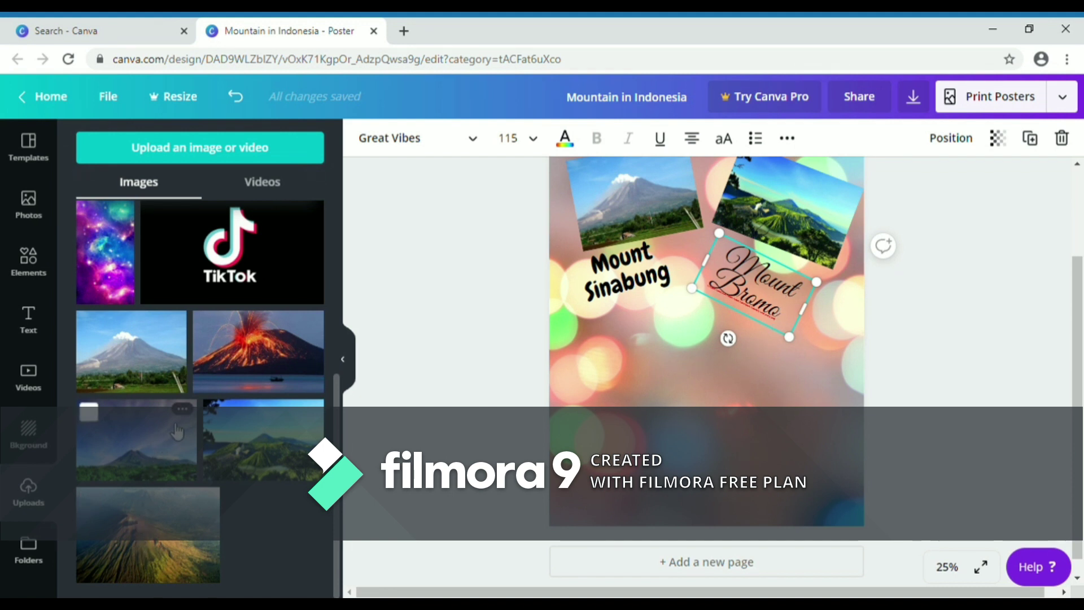
# - Add the uploaded brown crater photo to the poster and shrink it to about 13 × 8.6
pyautogui.click(163, 518)
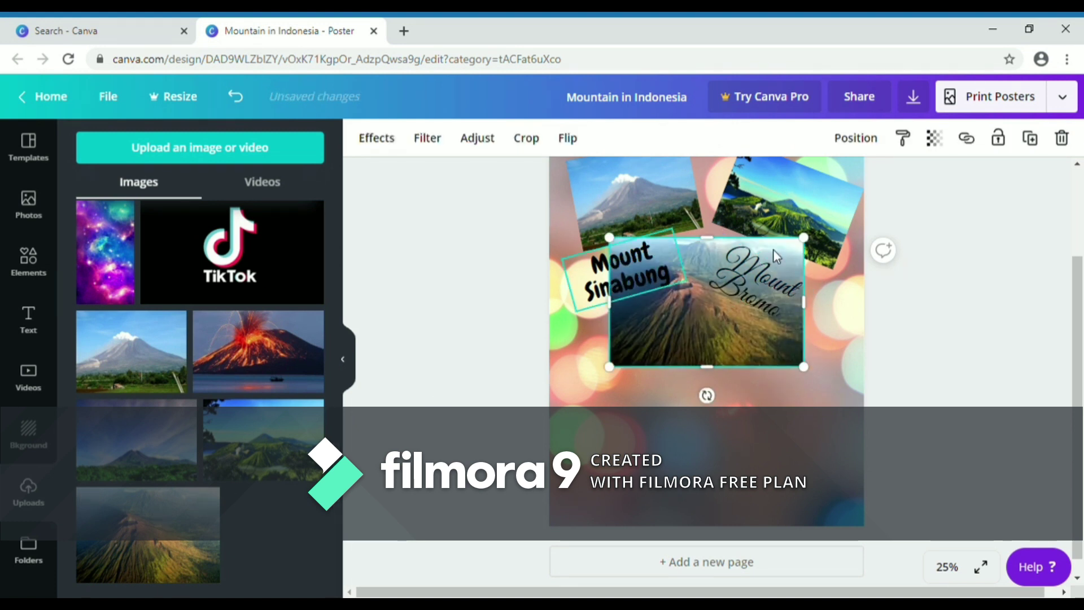
pyautogui.moveTo(803, 237); pyautogui.dragTo(738, 342)
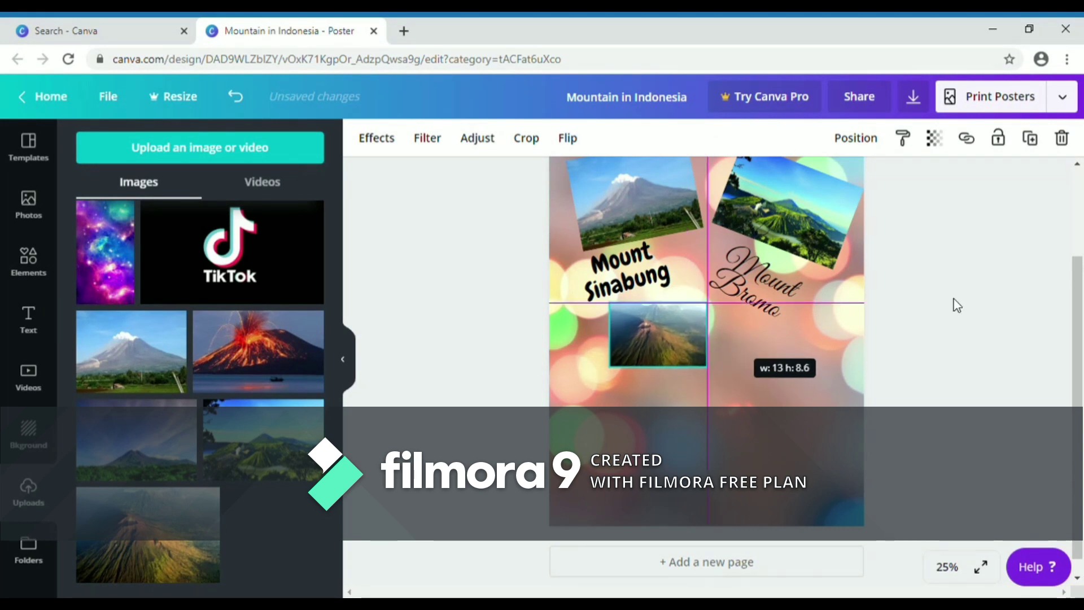
# - Shrink the green mountain photo slightly and reduce its clockwise tilt
pyautogui.scroll(2, 1079, 280)
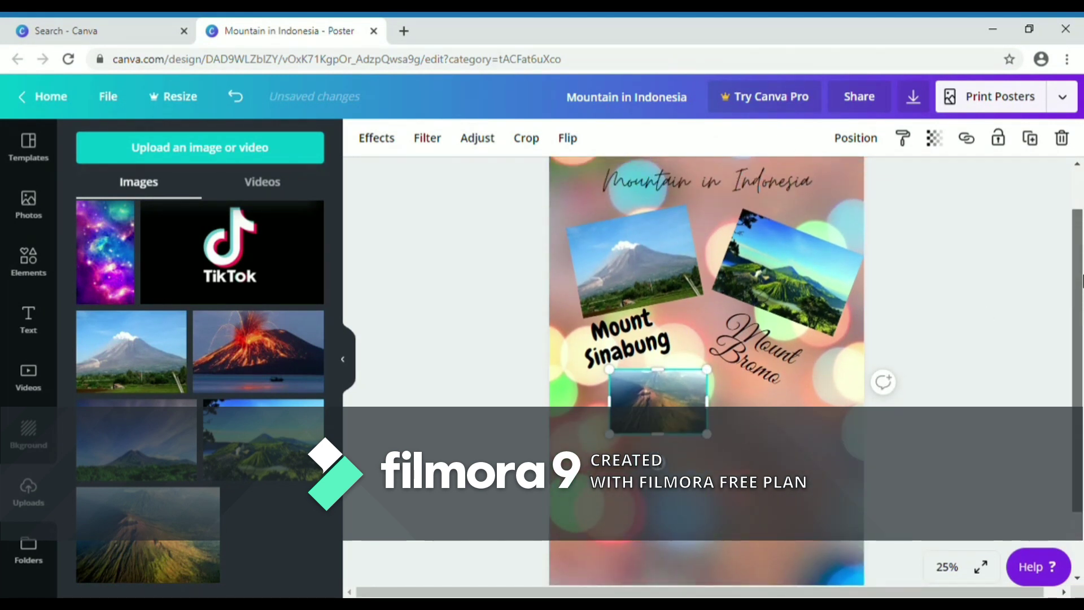
pyautogui.click(780, 293)
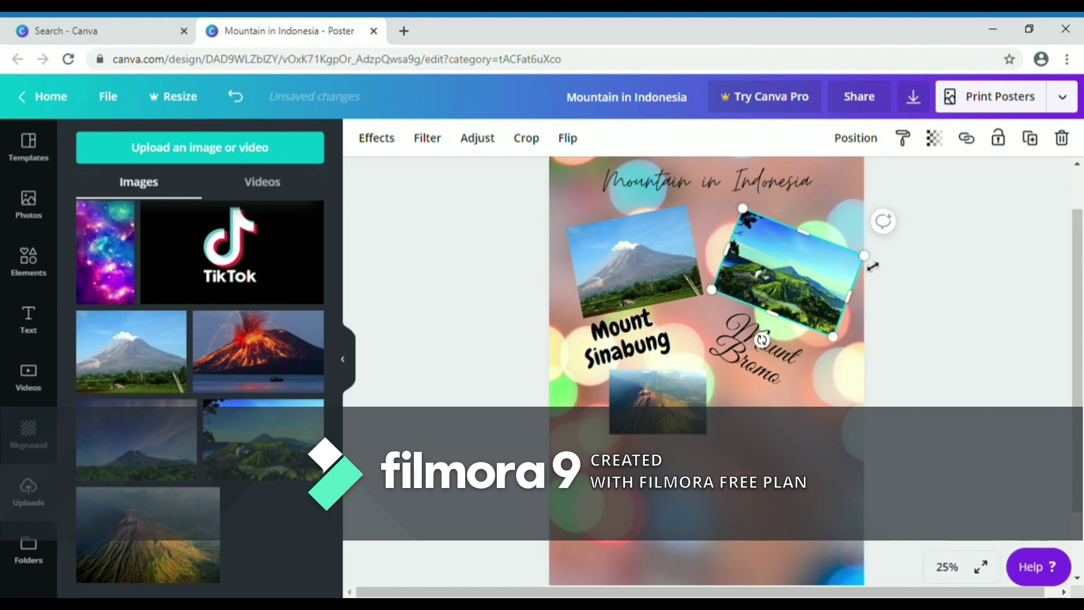
pyautogui.moveTo(872, 262)
pyautogui.mouseDown()
pyautogui.moveTo(859, 234)
pyautogui.moveTo(857, 257)
pyautogui.mouseUp()
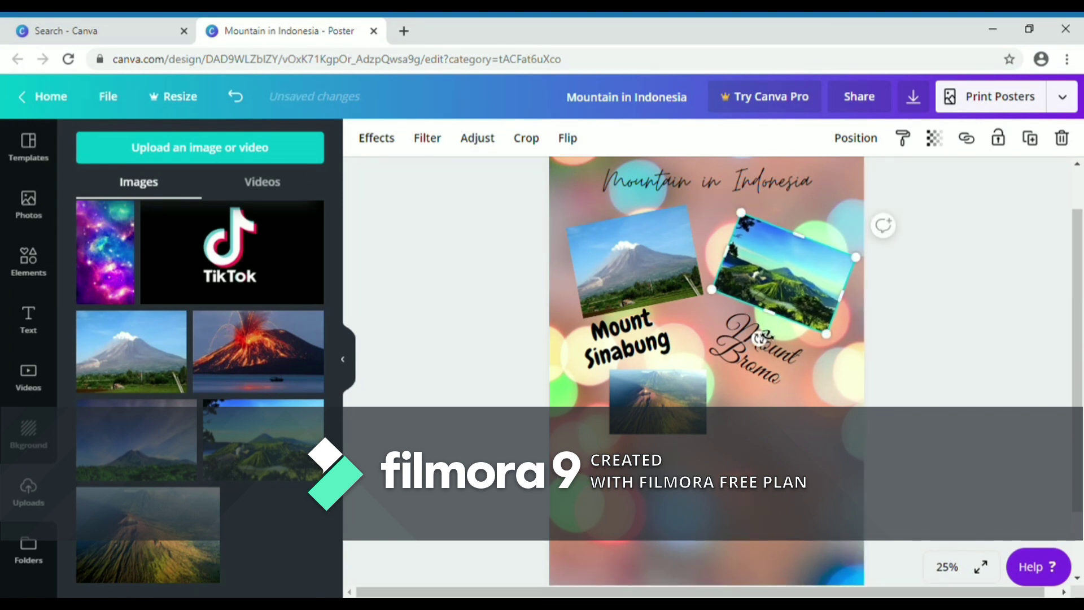
pyautogui.moveTo(759, 339); pyautogui.dragTo(768, 401)
# - Enlarge the crater photo to about 16.1 × 10.7 and place it below the "Mount Sinabung" caption
pyautogui.scroll(-2, 852, 368)
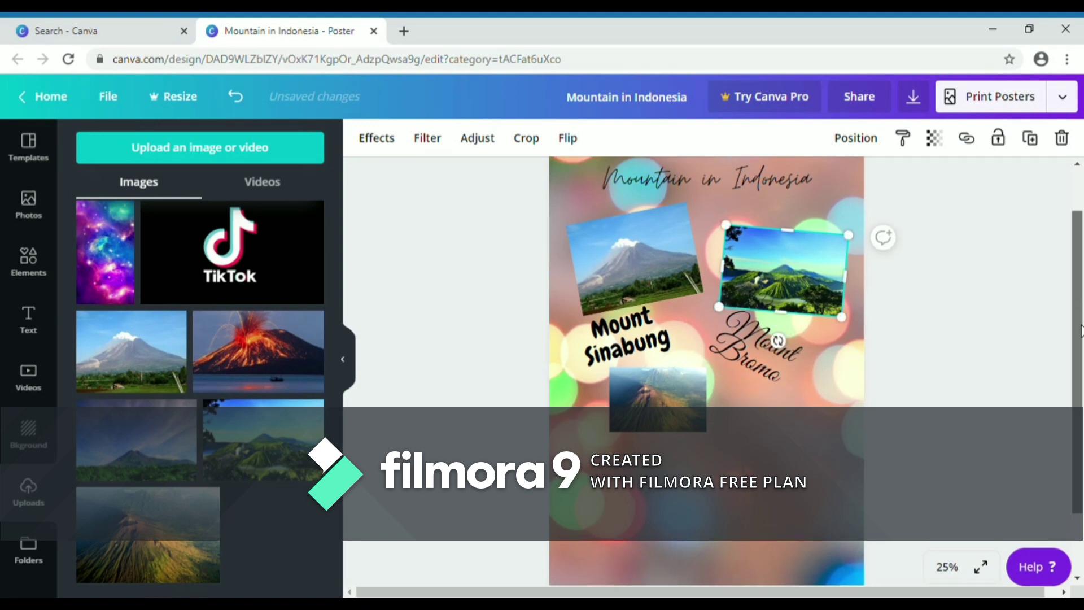
pyautogui.click(655, 341)
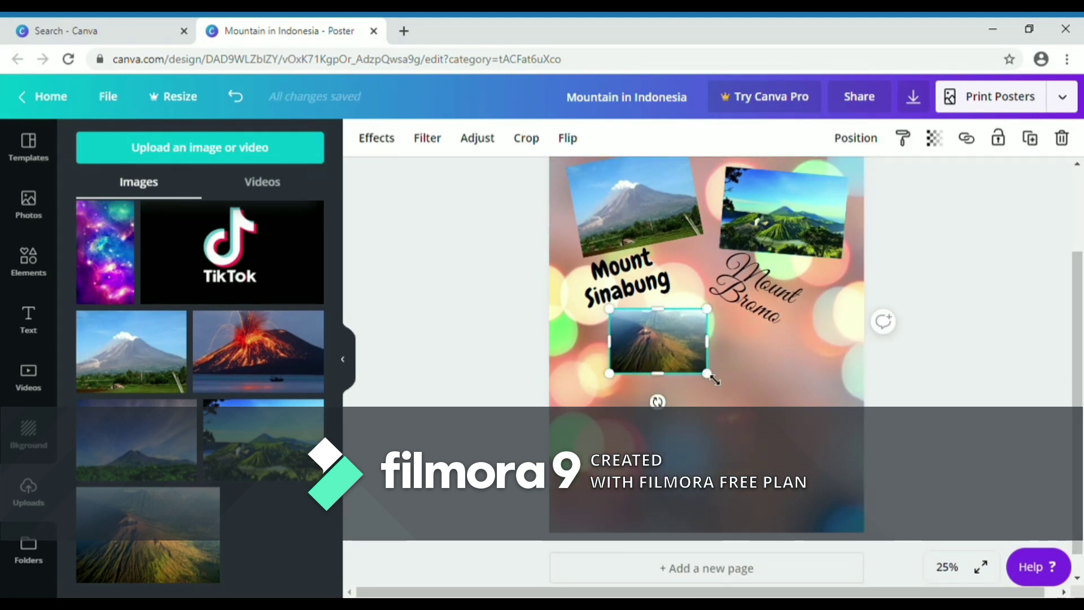
pyautogui.moveTo(724, 391); pyautogui.dragTo(738, 405)
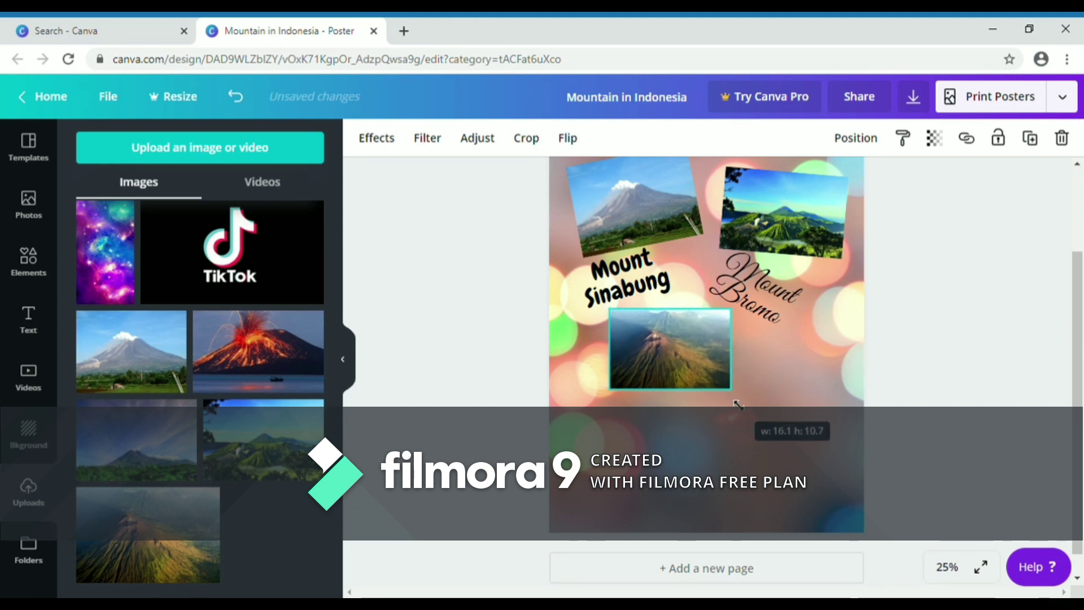
pyautogui.moveTo(712, 363); pyautogui.dragTo(704, 382)
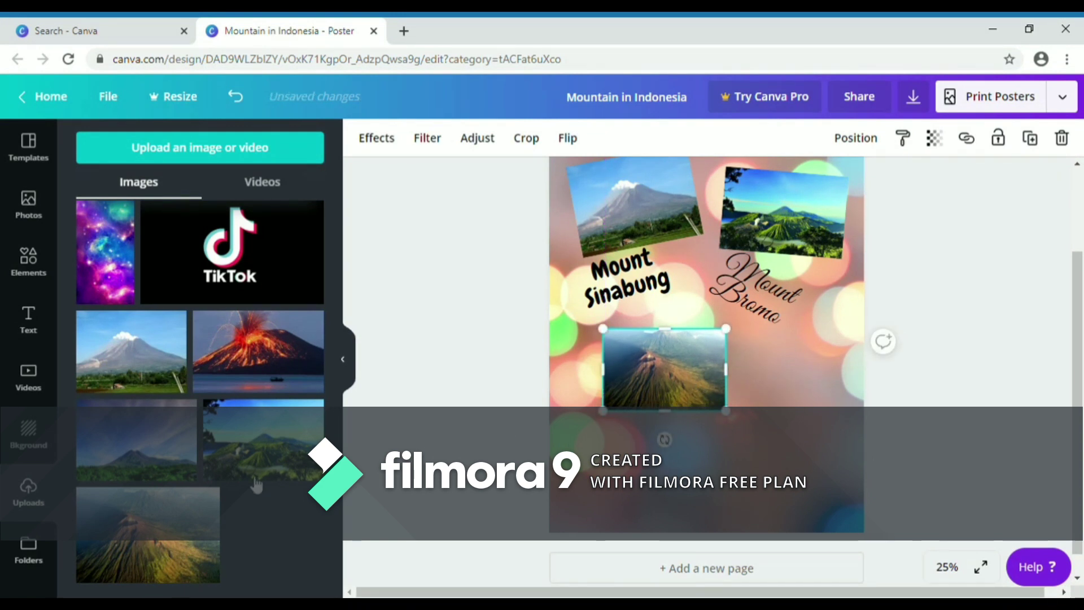
# - Check the file name of the uploaded crater photo and add the "Parmesan Cheese" font combination to the poster
pyautogui.click(205, 499)
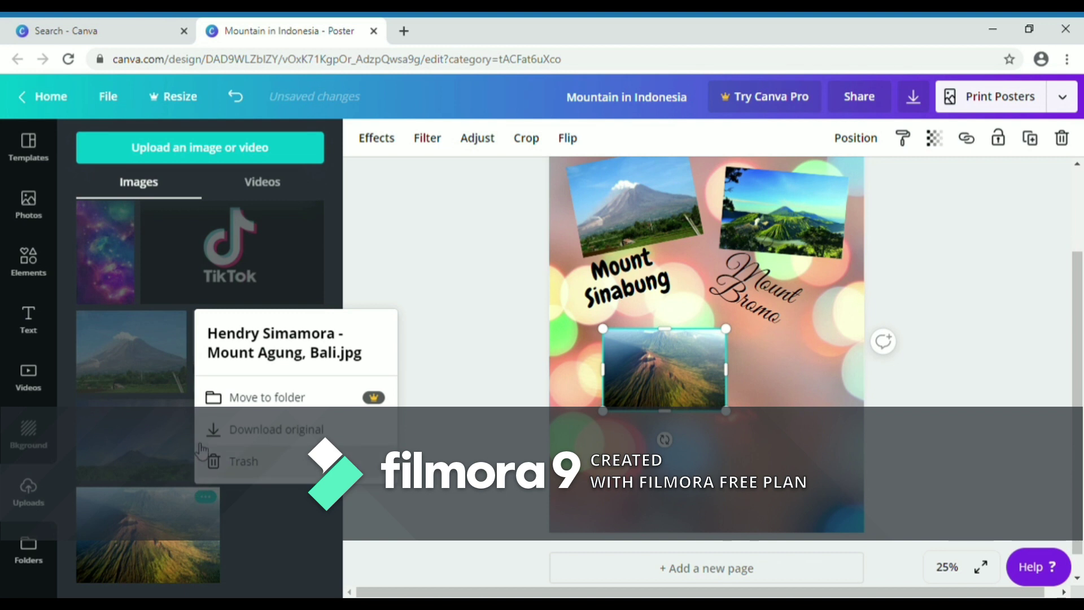
pyautogui.click(27, 330)
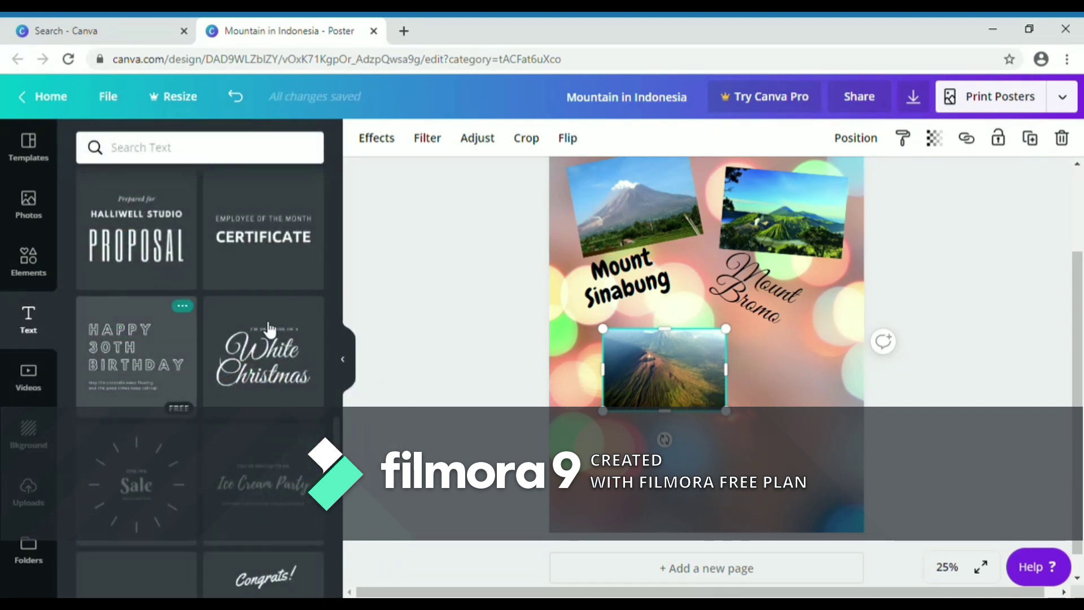
pyautogui.moveTo(337, 441); pyautogui.dragTo(326, 571)
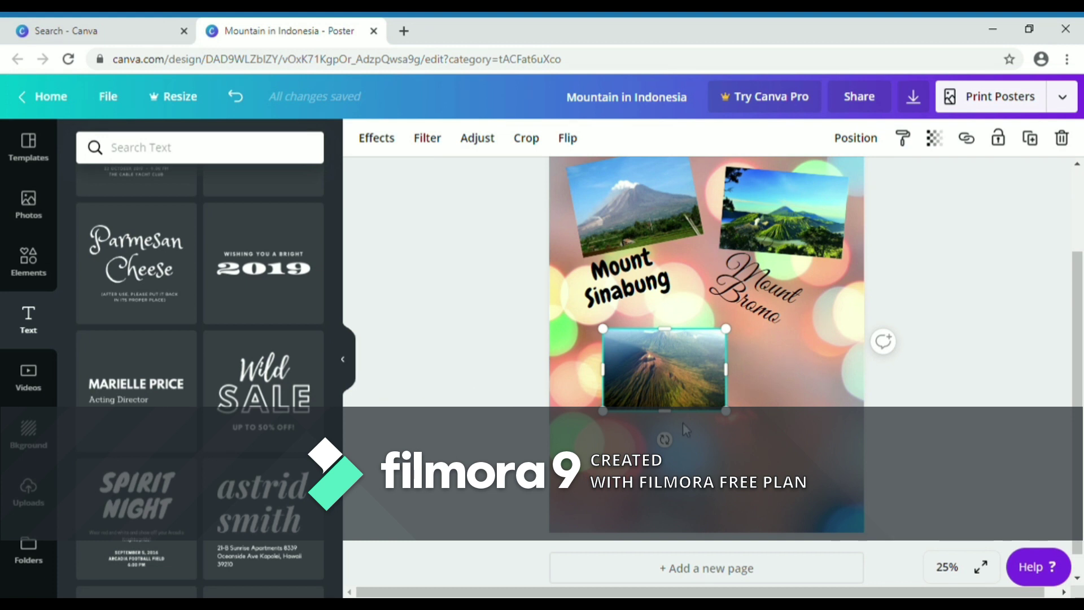
pyautogui.click(163, 278)
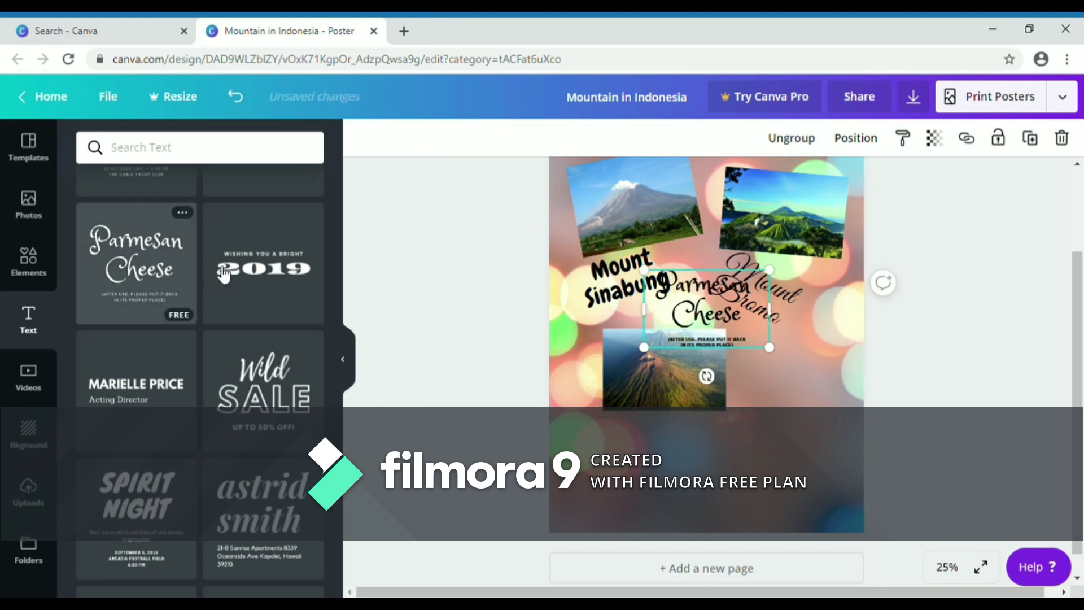
# - Place a copy of the "Parmesan Cheese" heading below the crater photo and delete the original heading with its small line
pyautogui.click(686, 308)
pyautogui.moveTo(687, 307); pyautogui.dragTo(657, 447)
pyautogui.click(712, 296)
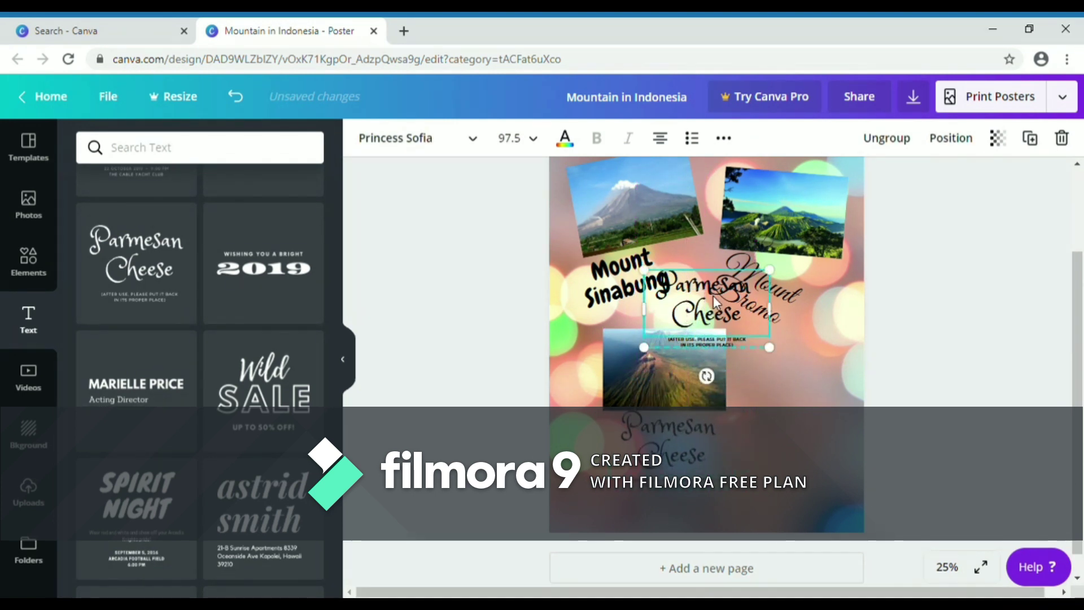
pyautogui.click(713, 295)
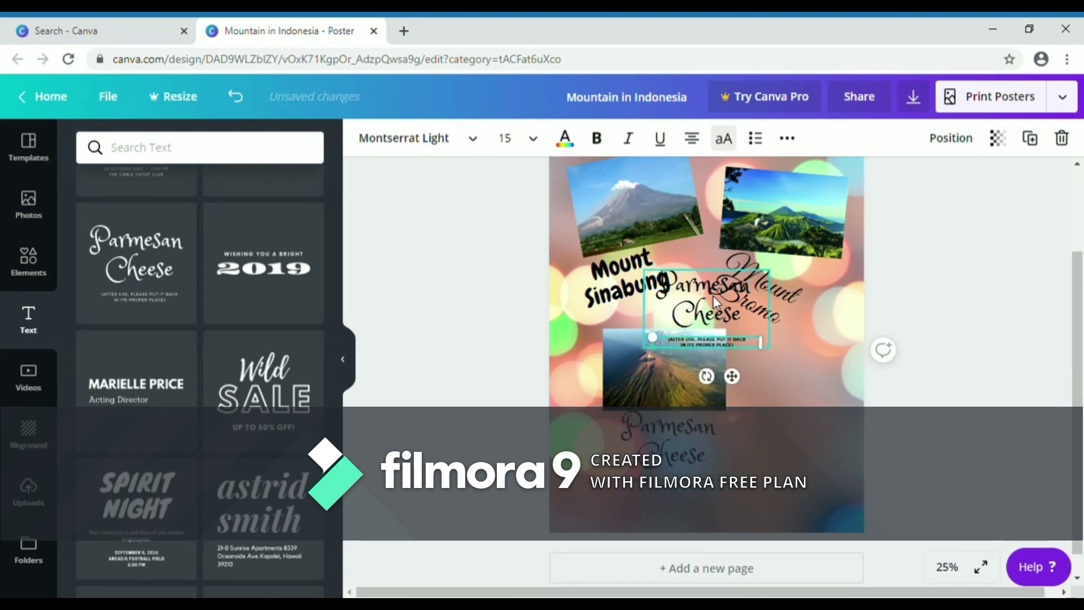
pyautogui.press('Escape')
pyautogui.click(713, 296)
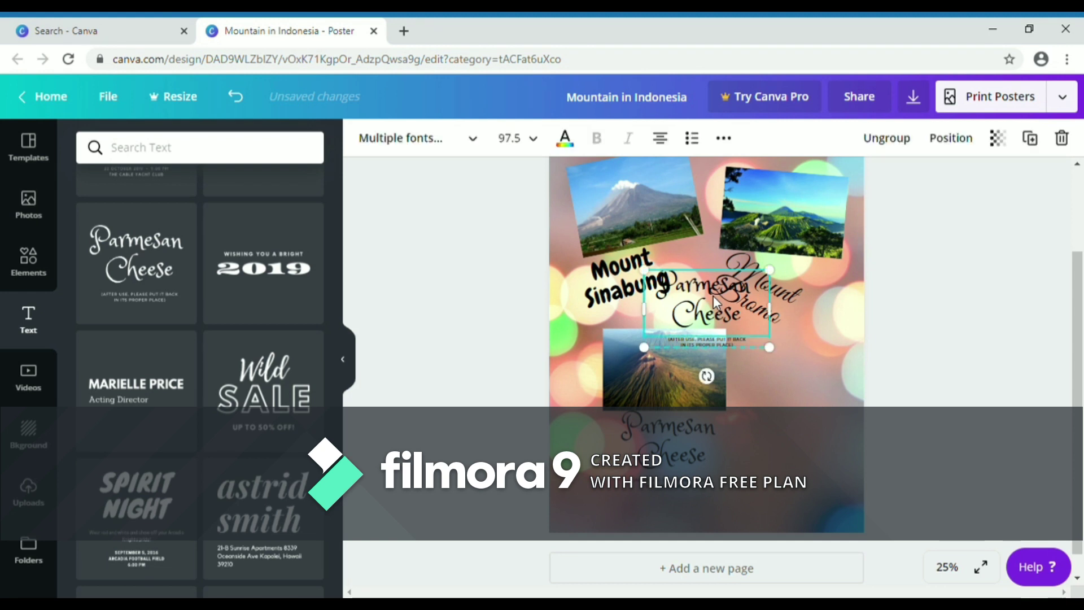
pyautogui.click(713, 296)
pyautogui.press('Delete')
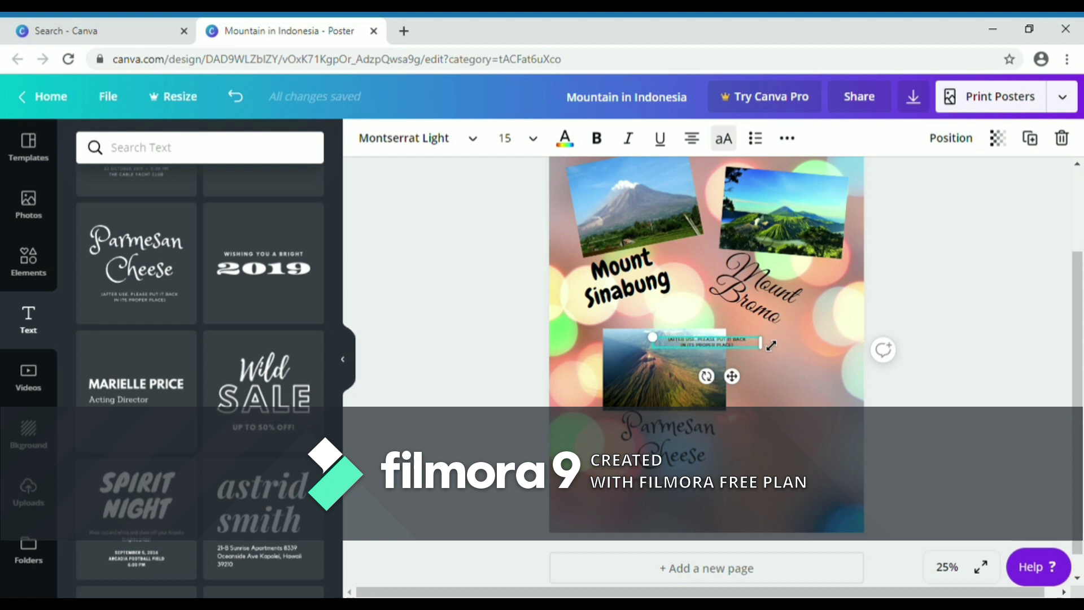
pyautogui.moveTo(762, 337); pyautogui.dragTo(685, 490)
# - Replace the "Parmesan Cheese" text below the crater photo with "Mount"
pyautogui.click(703, 456)
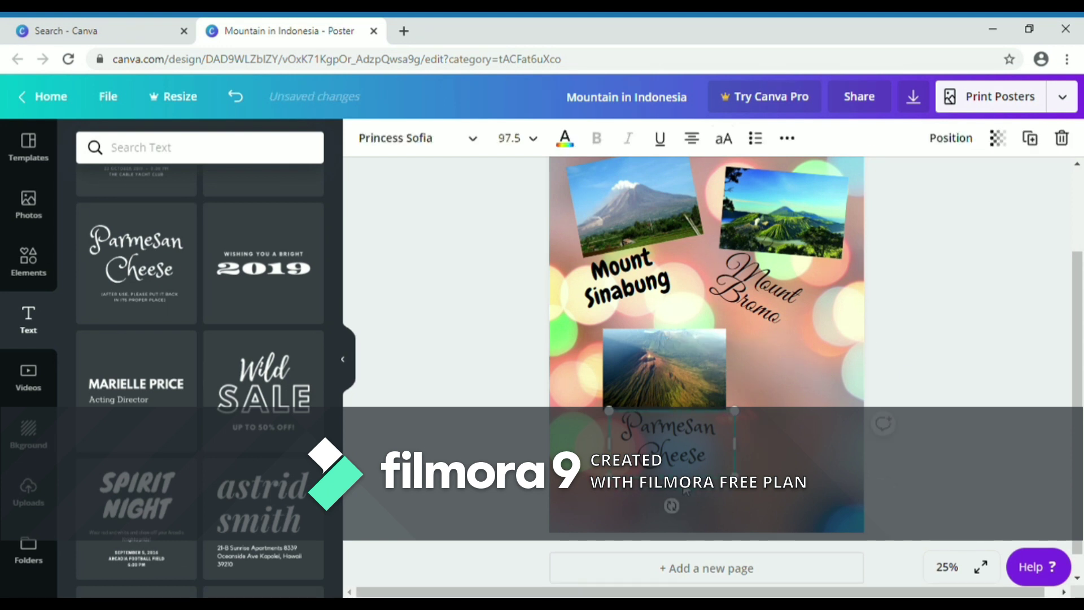
pyautogui.click(720, 471)
pyautogui.press('BackSpace')
pyautogui.press('BackSpace')
pyautogui.press('BackSpace')
pyautogui.press('BackSpace')
pyautogui.press('BackSpace')
pyautogui.press('BackSpace')
pyautogui.press('BackSpace')
pyautogui.press('BackSpace')
pyautogui.press('BackSpace')
pyautogui.press('BackSpace')
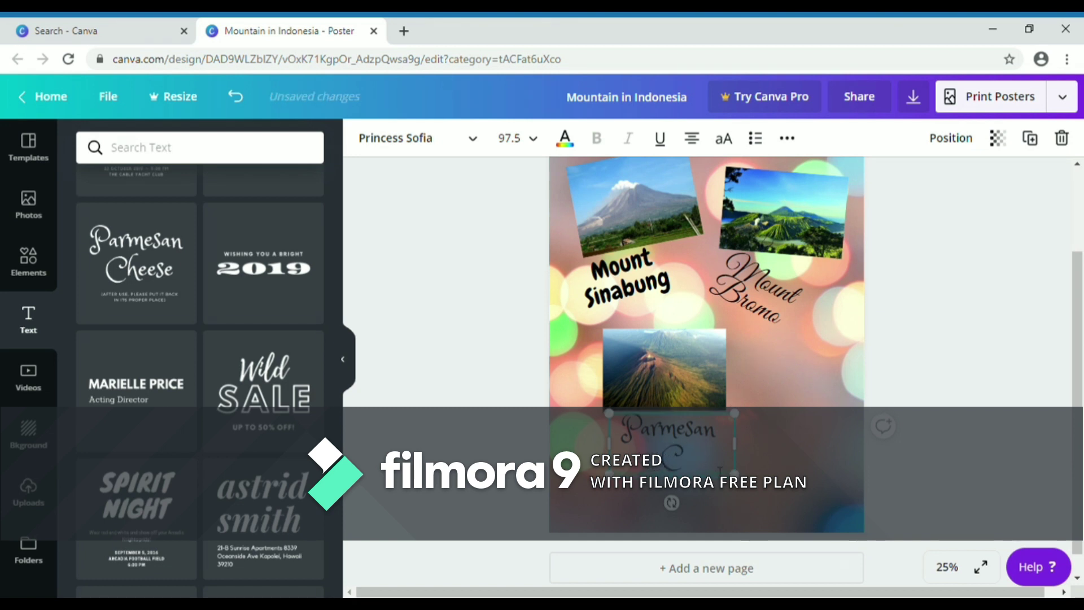
pyautogui.press('BackSpace')
pyautogui.press('BackSpace')
pyautogui.press('BackSpace')
pyautogui.press('BackSpace')
pyautogui.press('BackSpace')
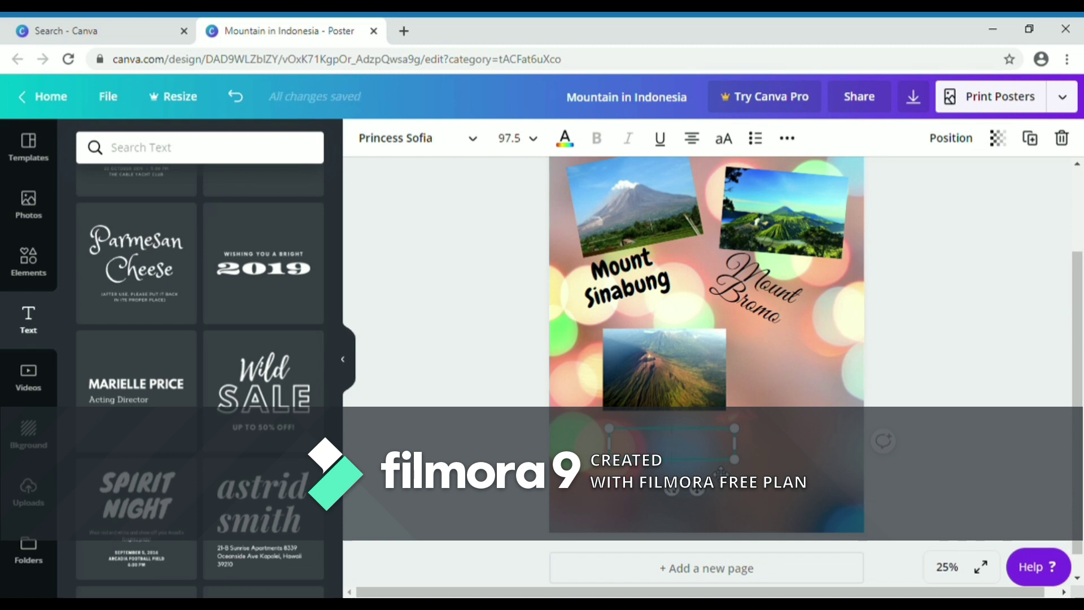
pyautogui.write('Mount')
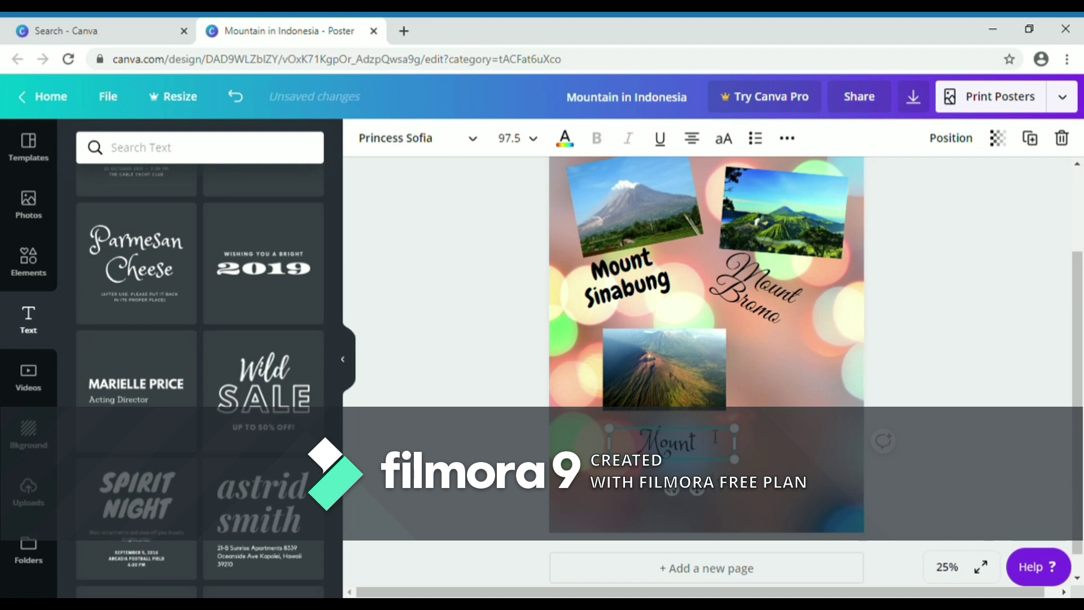
# - Recheck the file name of the uploaded crater photo and complete its caption as "Mount Agung"
pyautogui.click(34, 497)
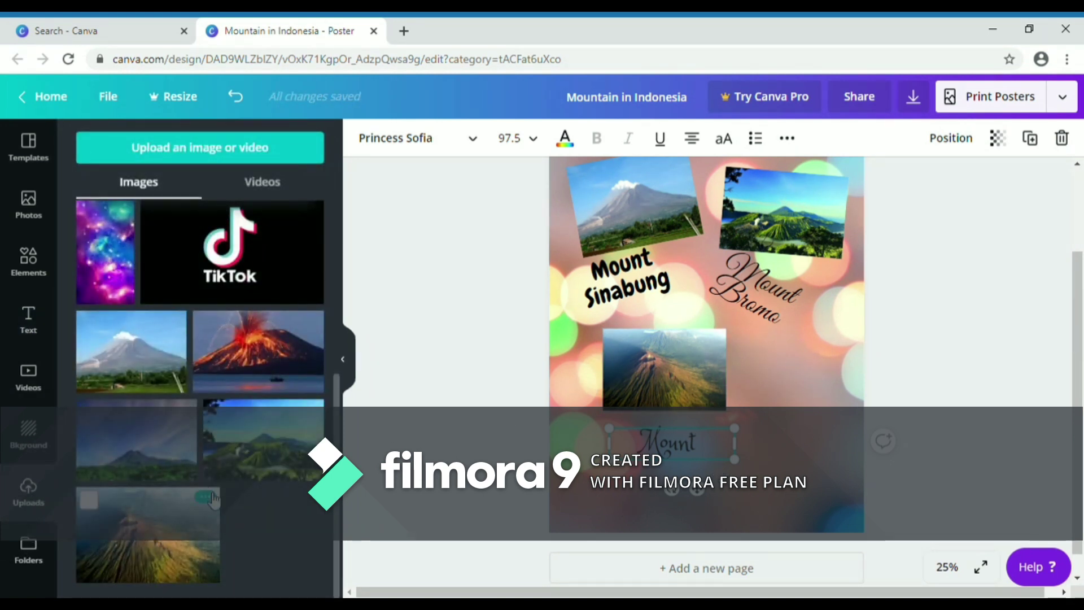
pyautogui.click(208, 497)
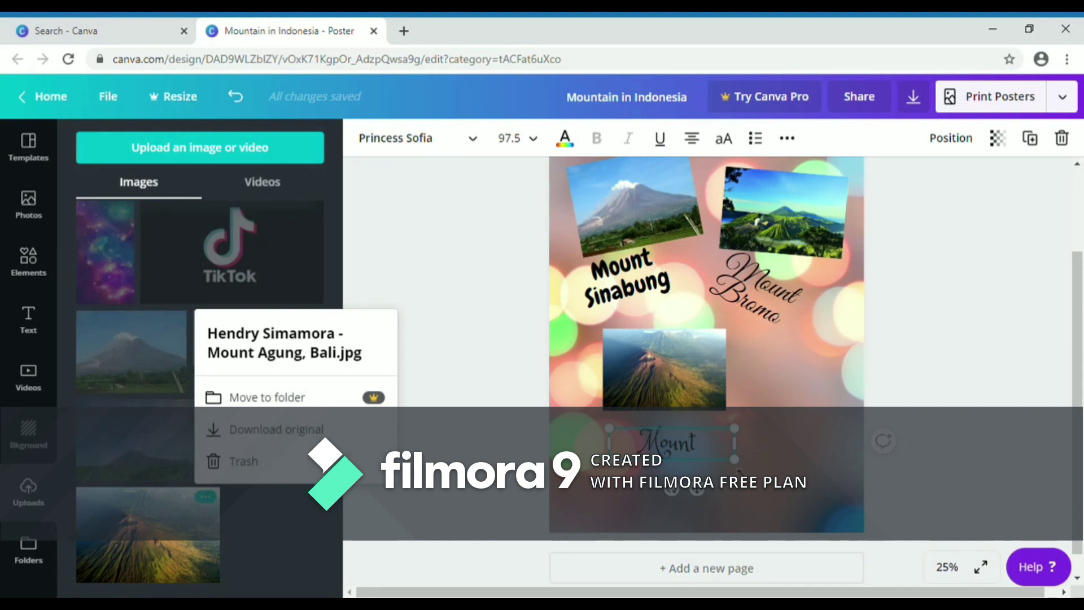
pyautogui.click(707, 451)
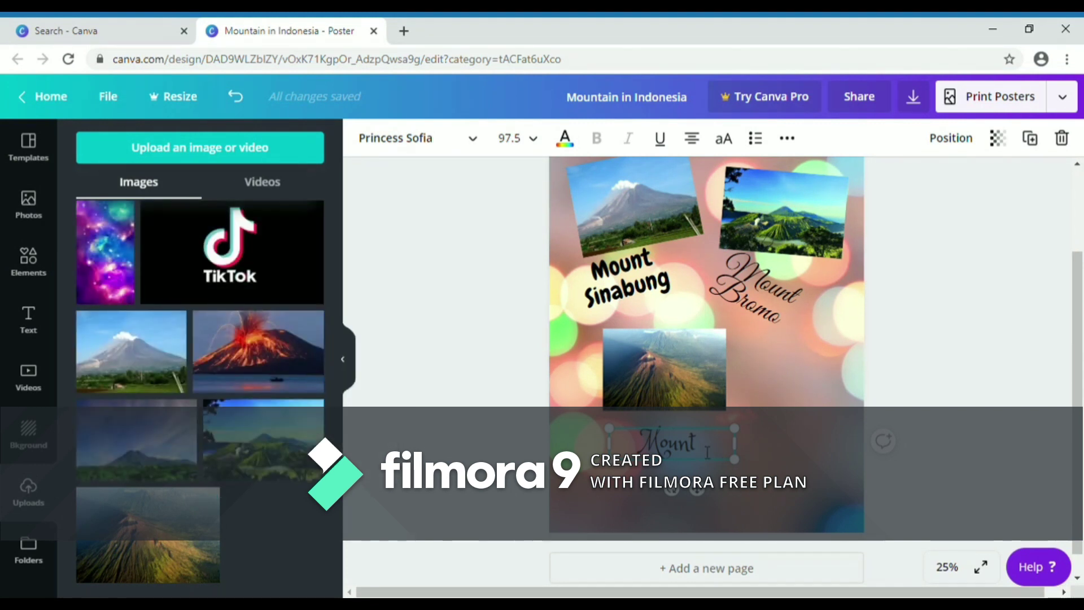
pyautogui.write('A')
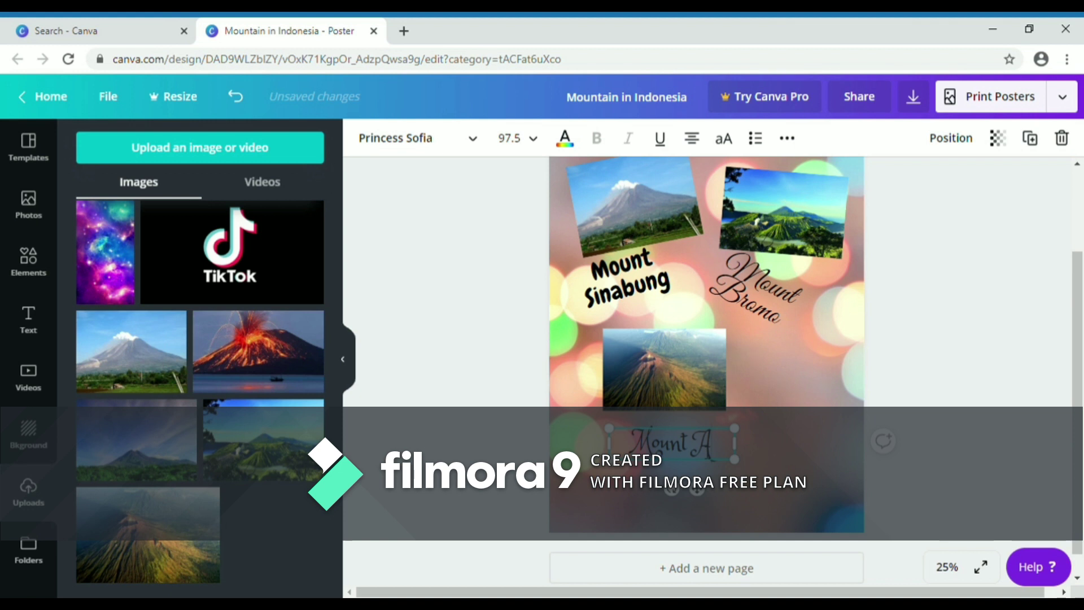
pyautogui.write('gung')
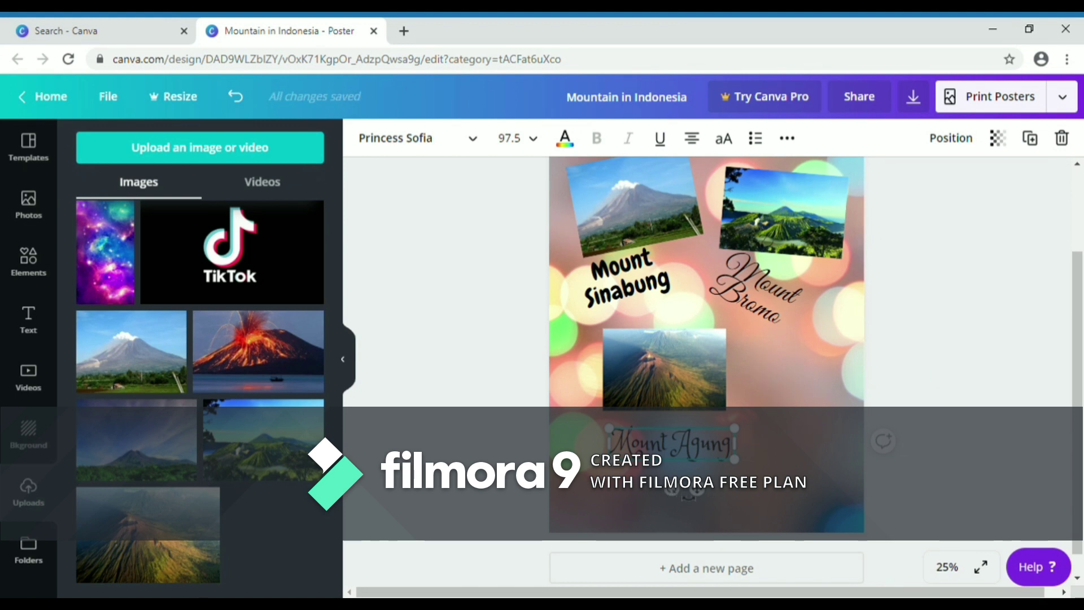
# - Tilt the "Mount Agung" caption slightly counterclockwise and move it closer beneath the crater photo
pyautogui.moveTo(678, 498); pyautogui.dragTo(712, 539)
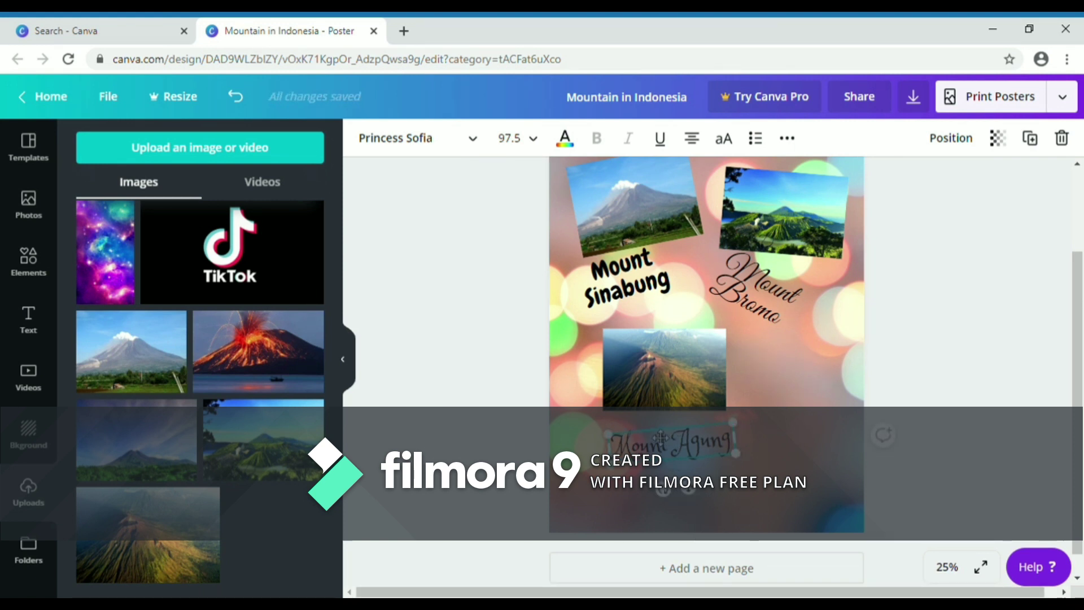
pyautogui.moveTo(656, 437); pyautogui.dragTo(649, 432)
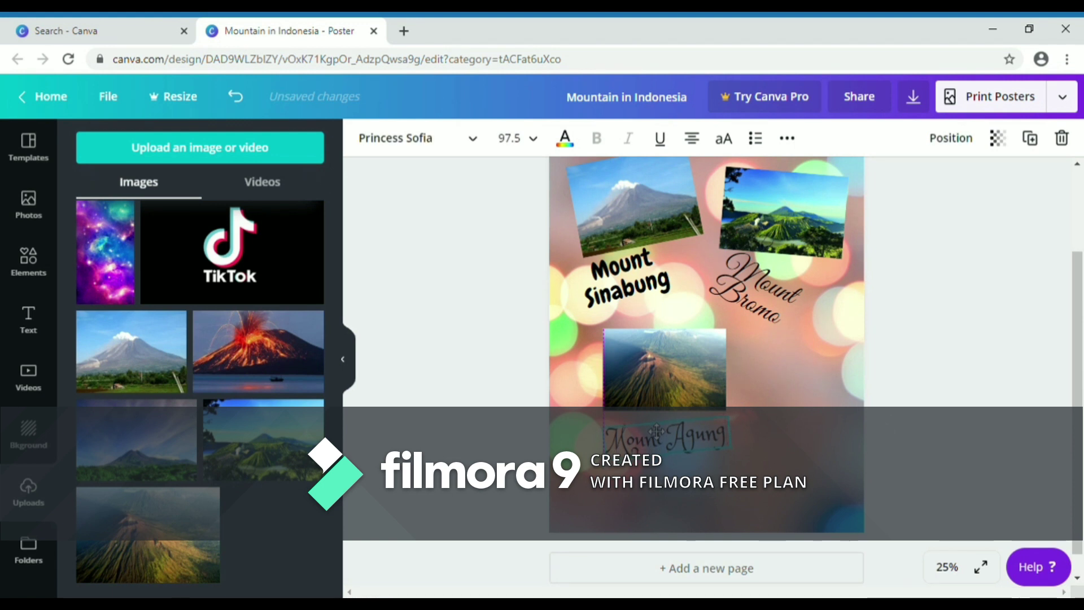
# - Add the "Spirit Night" font combination, place a copy beside the crater photo and delete the original overlapping the captions
pyautogui.click(26, 334)
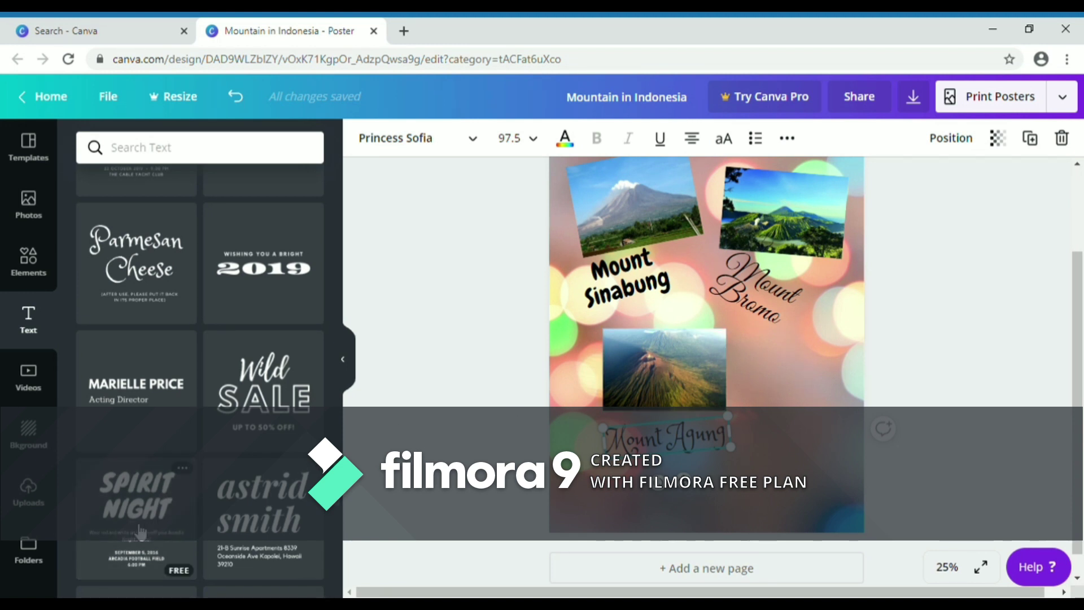
pyautogui.moveTo(140, 532); pyautogui.dragTo(680, 296)
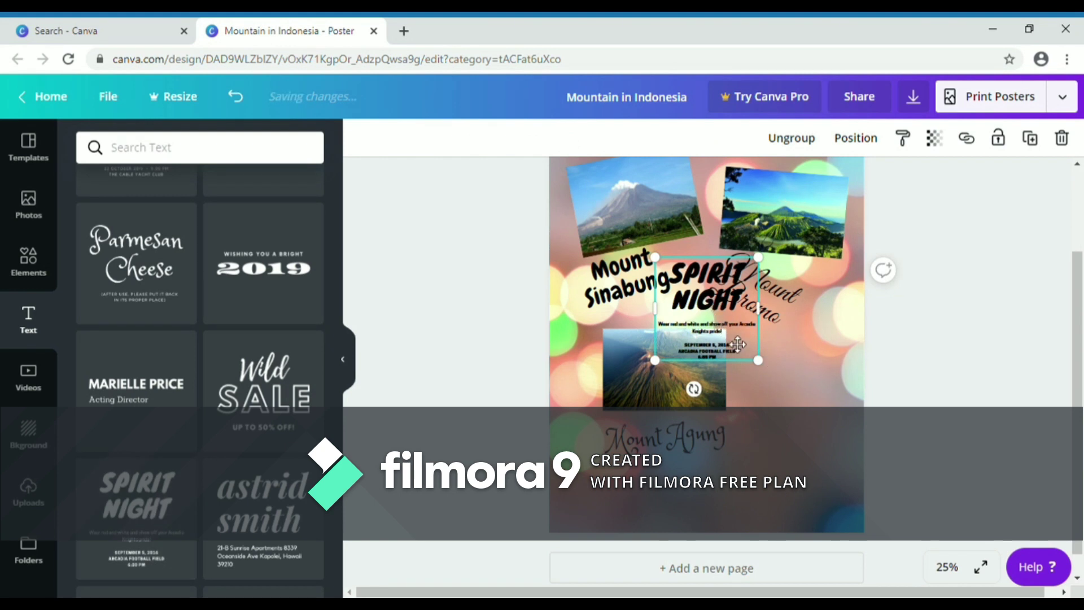
pyautogui.hotkey('ctrl', 'd')
pyautogui.click(690, 313)
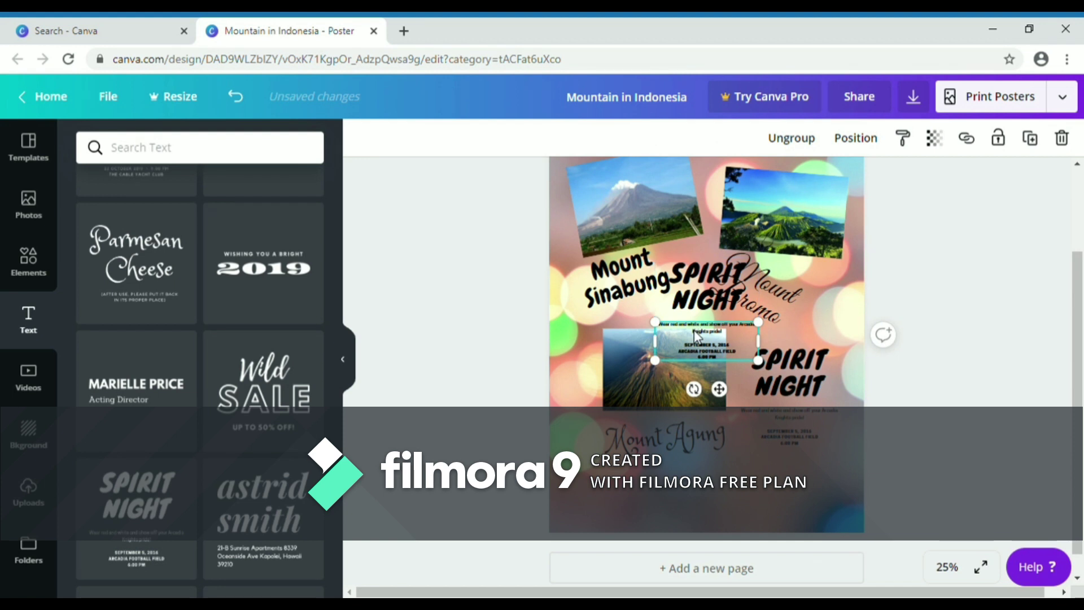
pyautogui.press('Escape')
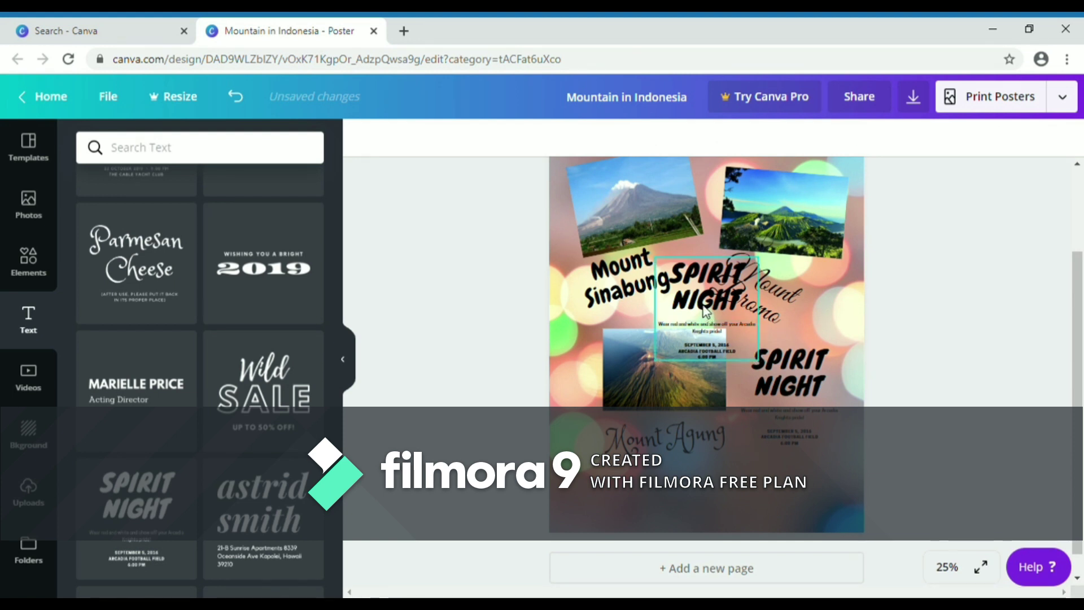
pyautogui.click(706, 311)
pyautogui.press('Delete')
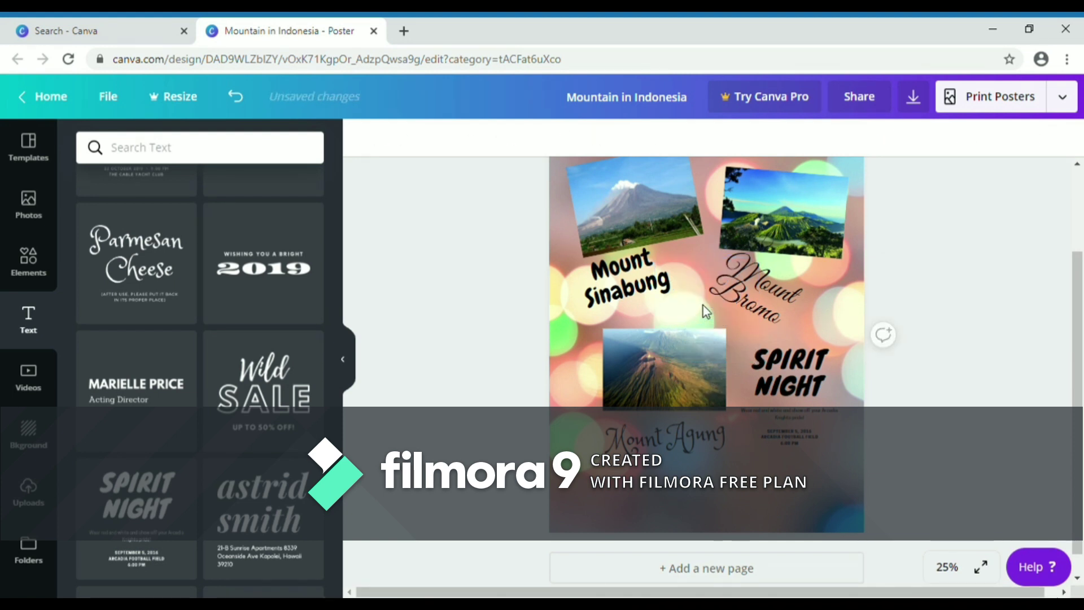
# - Delete the two small text blocks beneath the "Spirit Night" title, keeping only the title
pyautogui.click(779, 389)
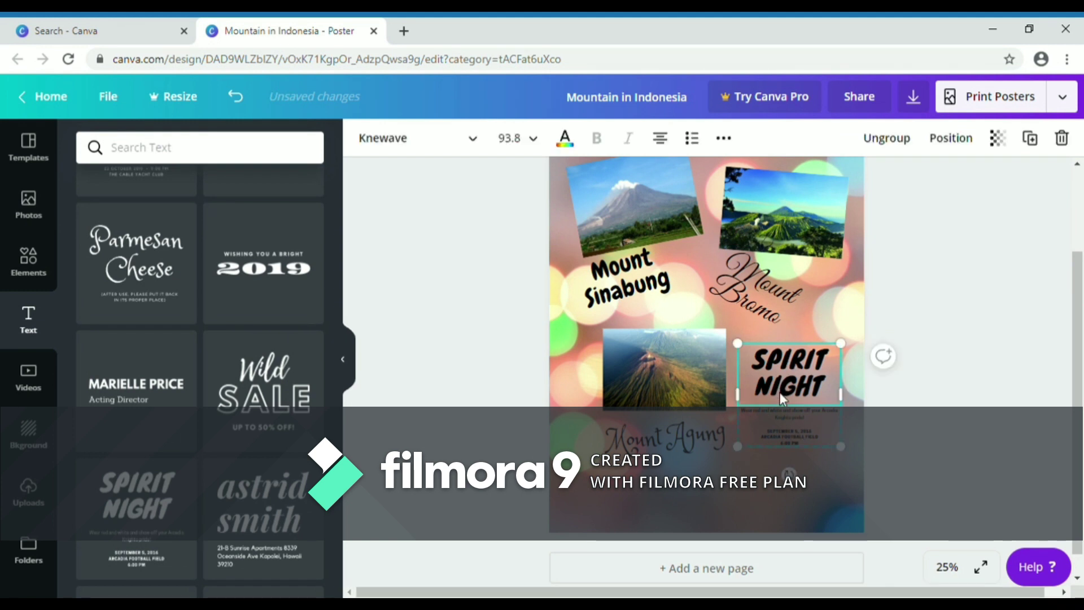
pyautogui.click(780, 419)
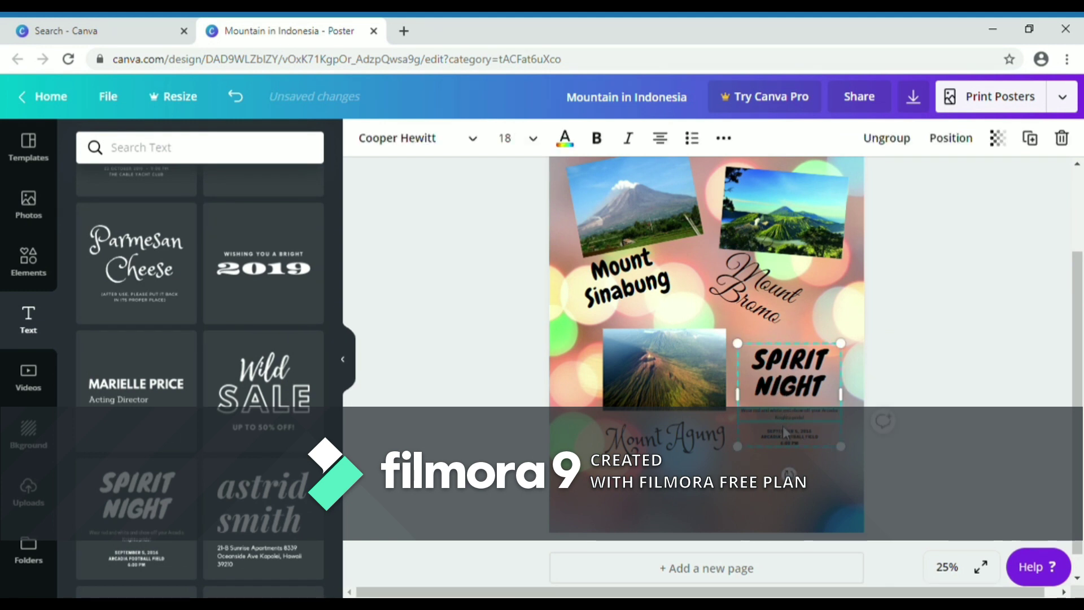
pyautogui.press('Delete')
pyautogui.click(787, 435)
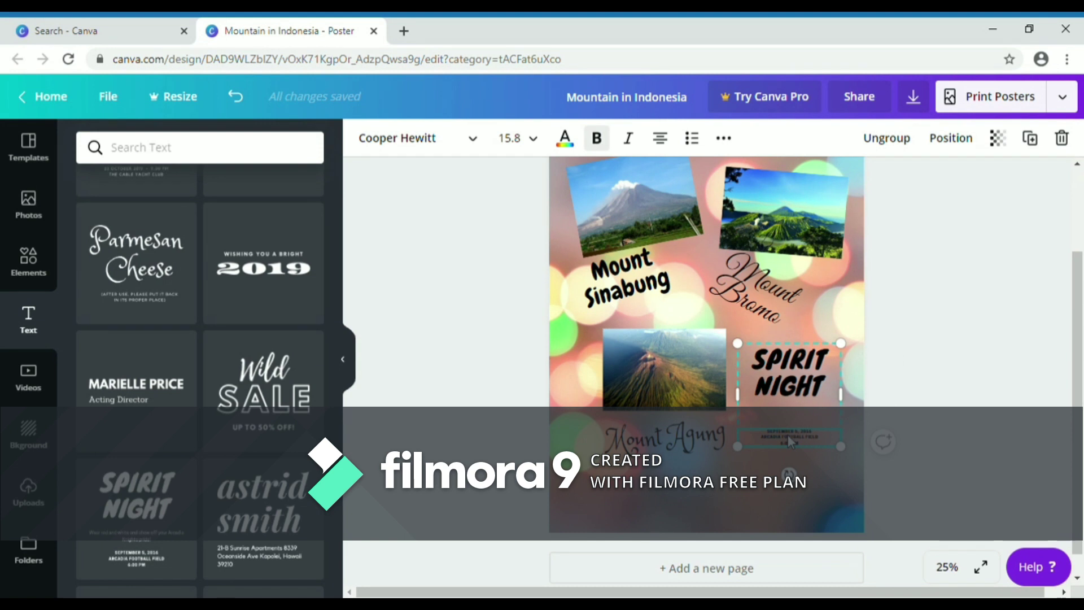
pyautogui.press('Delete')
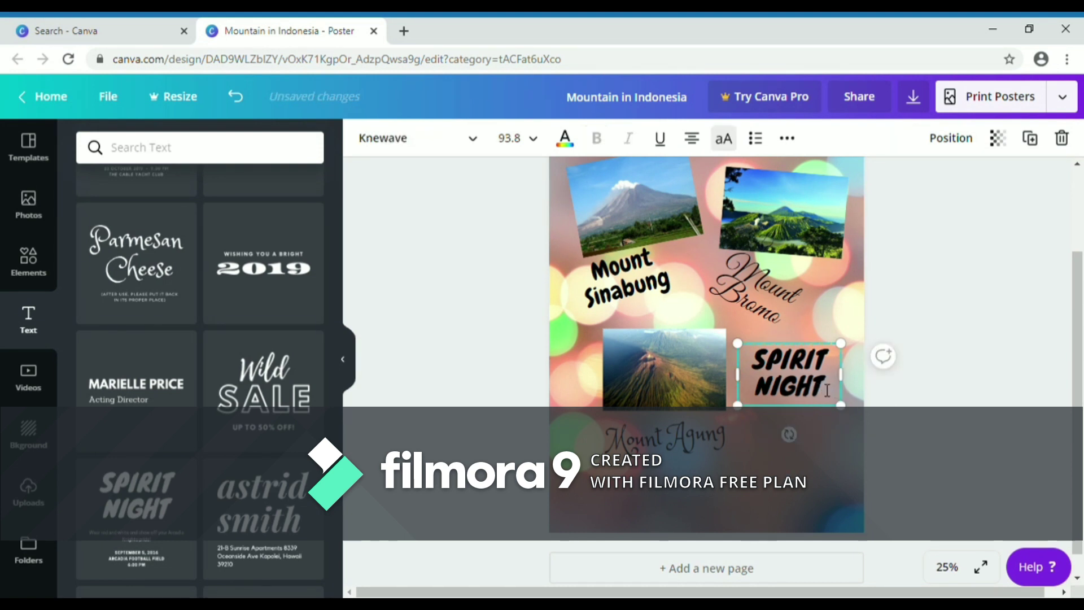
# - Replace the "Spirit Night" title text with "By:" followed by the author's first name
pyautogui.press('BackSpace')
pyautogui.press('BackSpace')
pyautogui.press('BackSpace')
pyautogui.press('BackSpace')
pyautogui.press('BackSpace')
pyautogui.press('BackSpace')
pyautogui.press('BackSpace')
pyautogui.press('BackSpace')
pyautogui.press('BackSpace')
pyautogui.press('BackSpace')
pyautogui.press('BackSpace')
pyautogui.press('BackSpace')
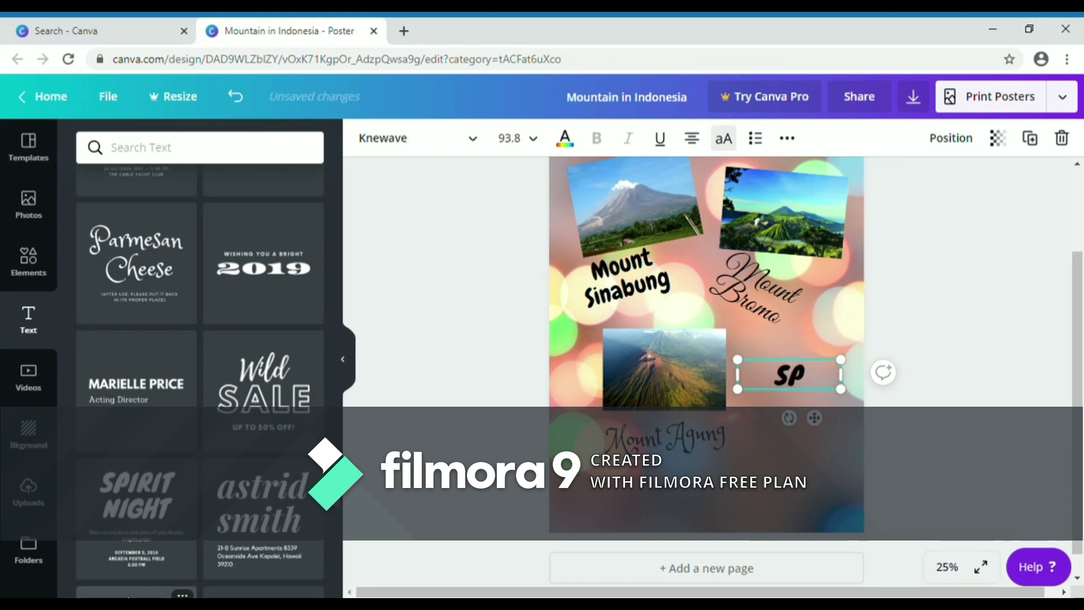
pyautogui.write('B')
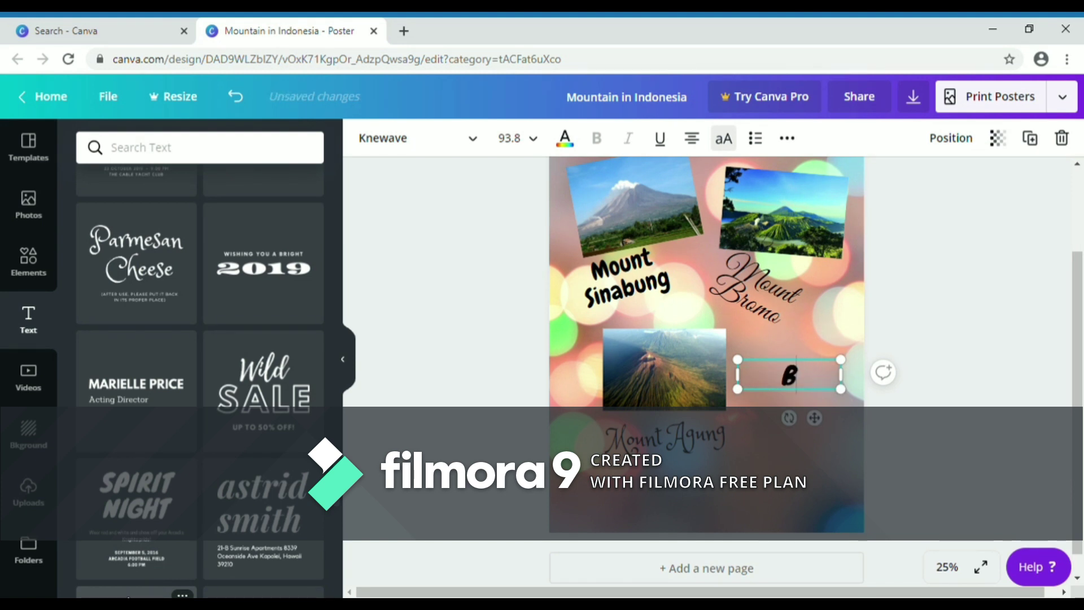
pyautogui.write('Y: CHR')
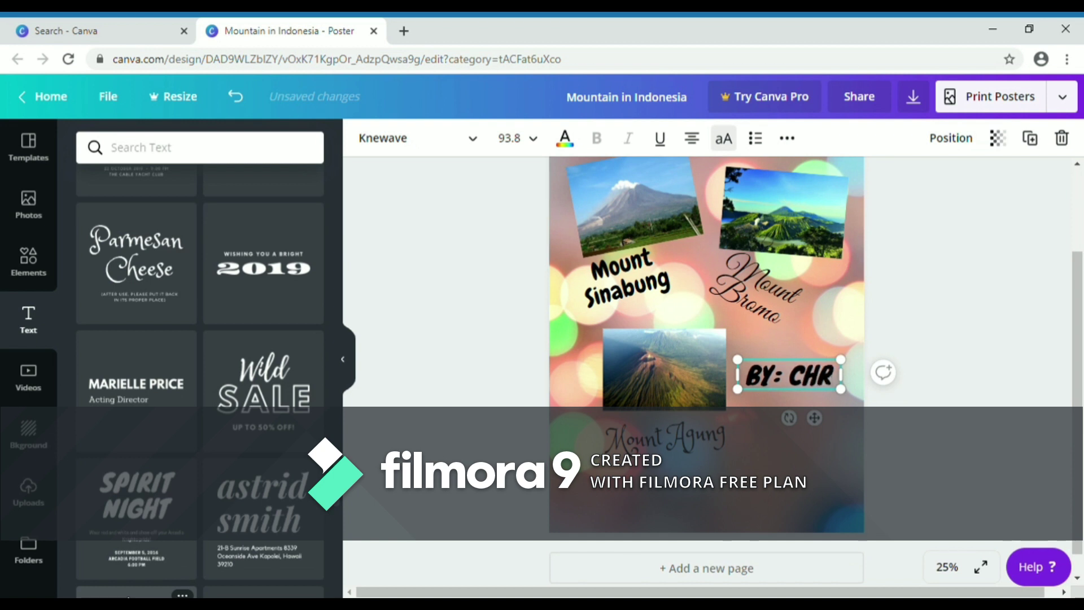
pyautogui.write('IST')
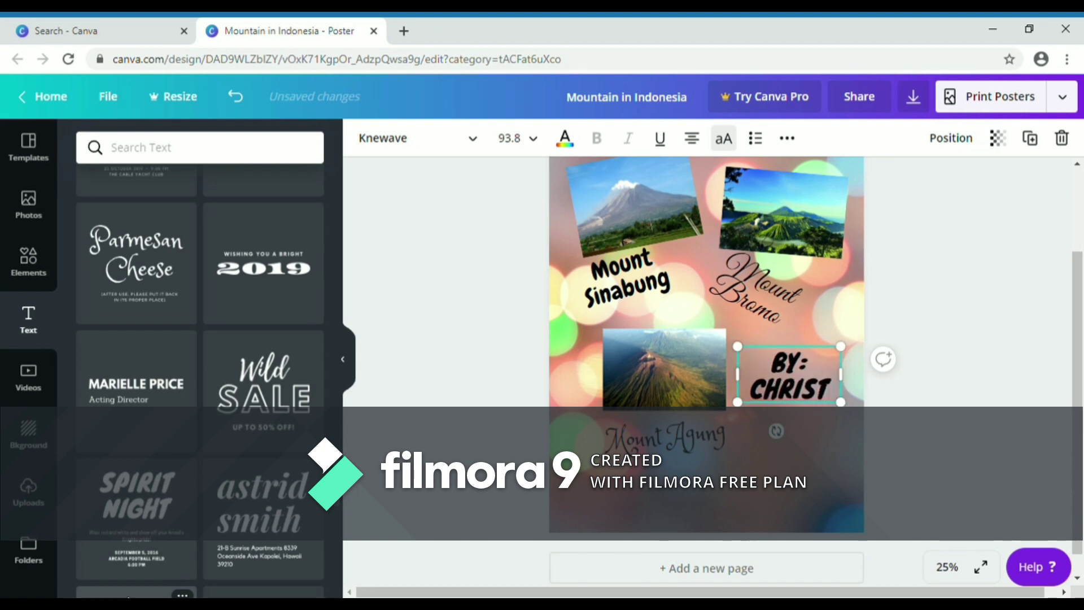
pyautogui.write('A BEL')
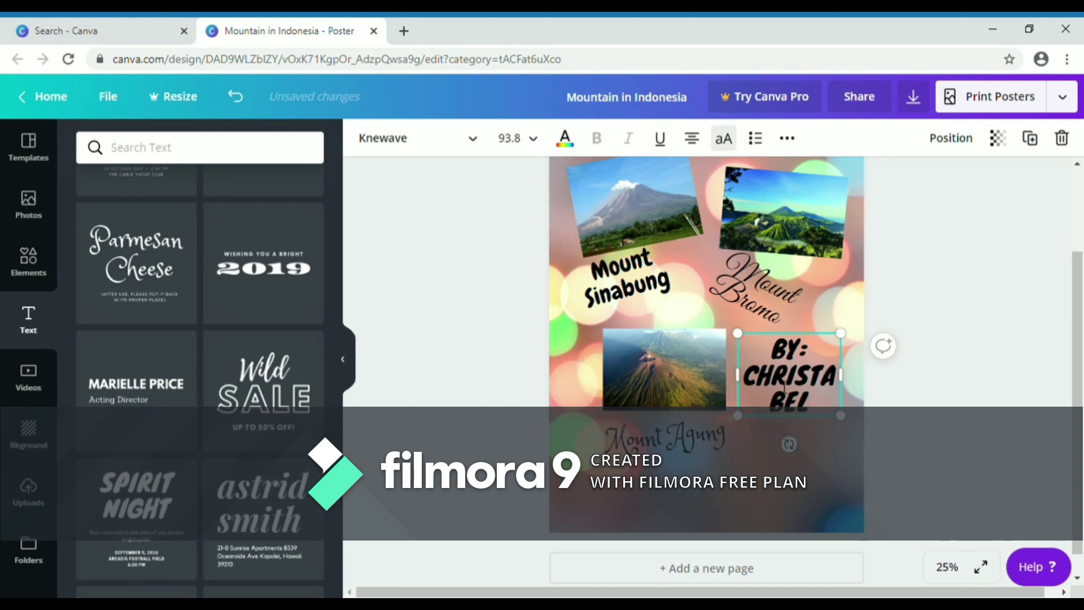
# - Widen the byline's text box so the name fits on one line and move it to the poster's lower-right corner
pyautogui.moveTo(862, 383); pyautogui.dragTo(884, 386)
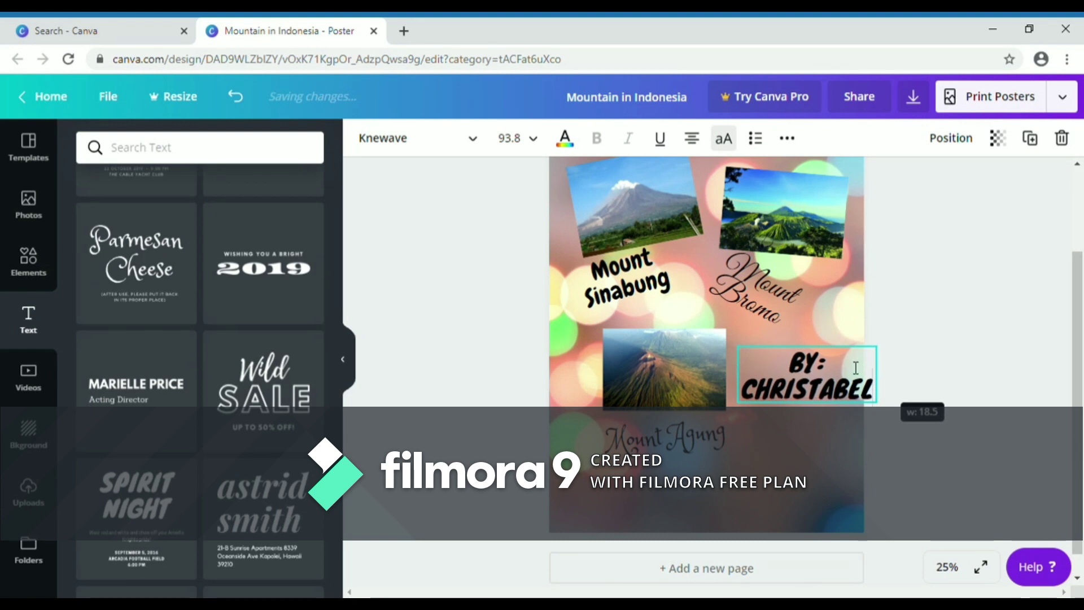
pyautogui.moveTo(842, 354); pyautogui.dragTo(822, 480)
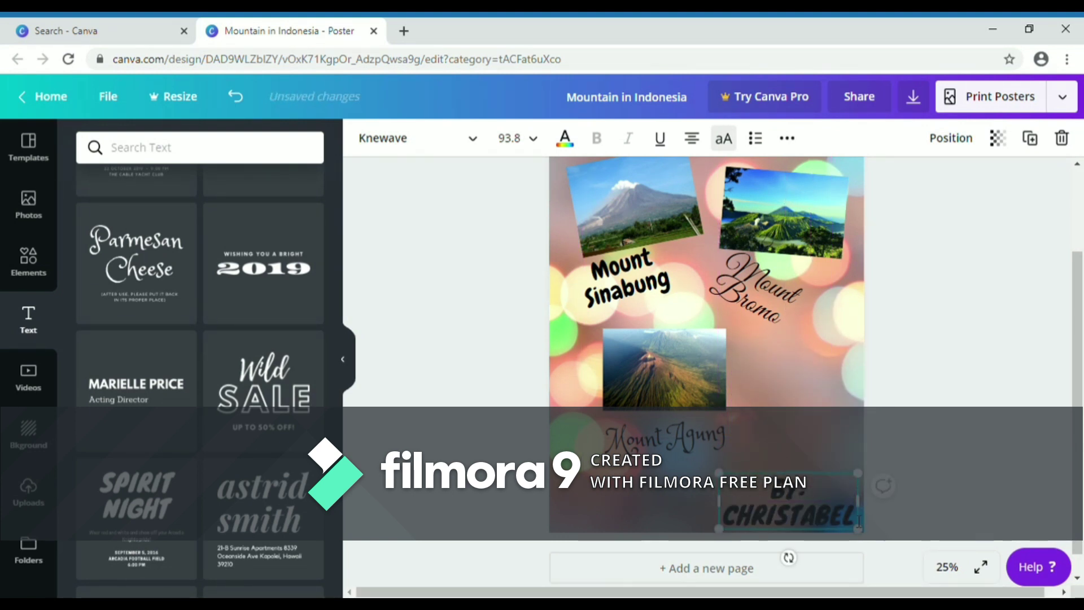
# - Recolor the whole byline with the light blue from the Mount Bromo photo colors and move it slightly up
pyautogui.moveTo(858, 517); pyautogui.dragTo(778, 500)
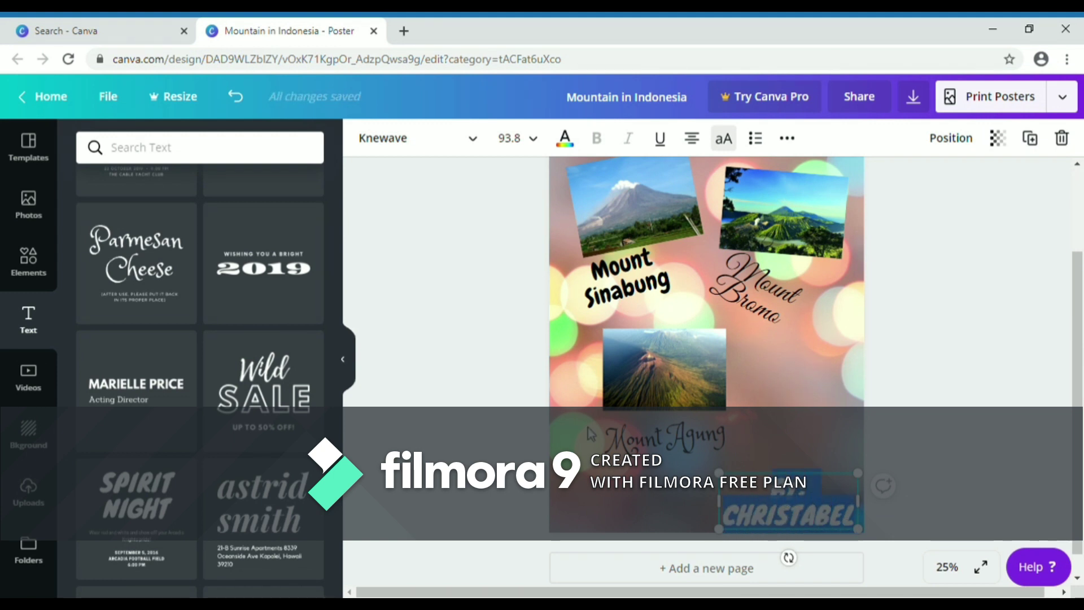
pyautogui.click(564, 140)
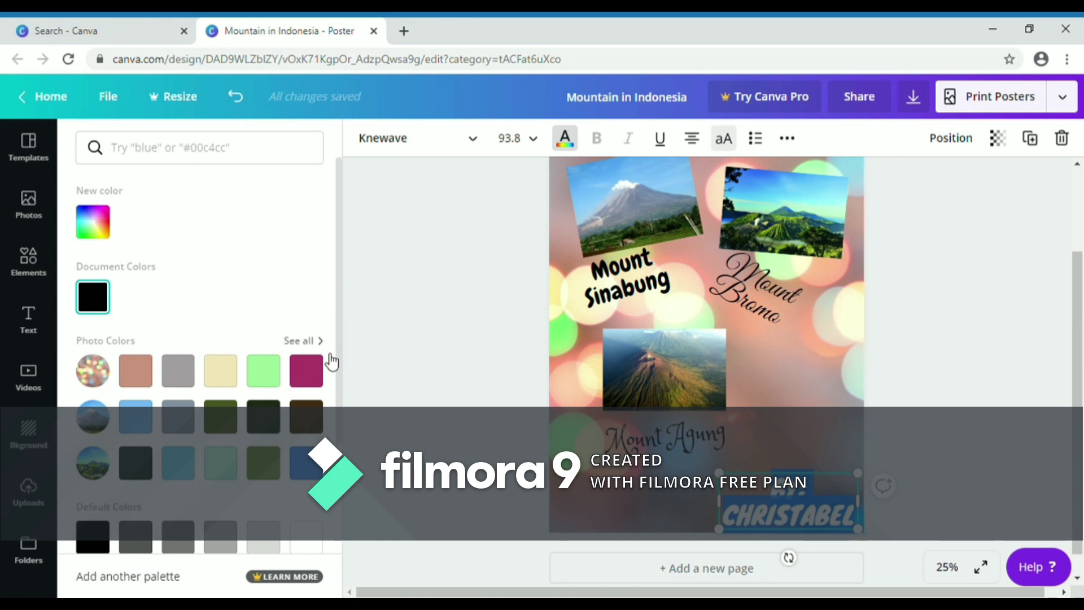
pyautogui.click(193, 466)
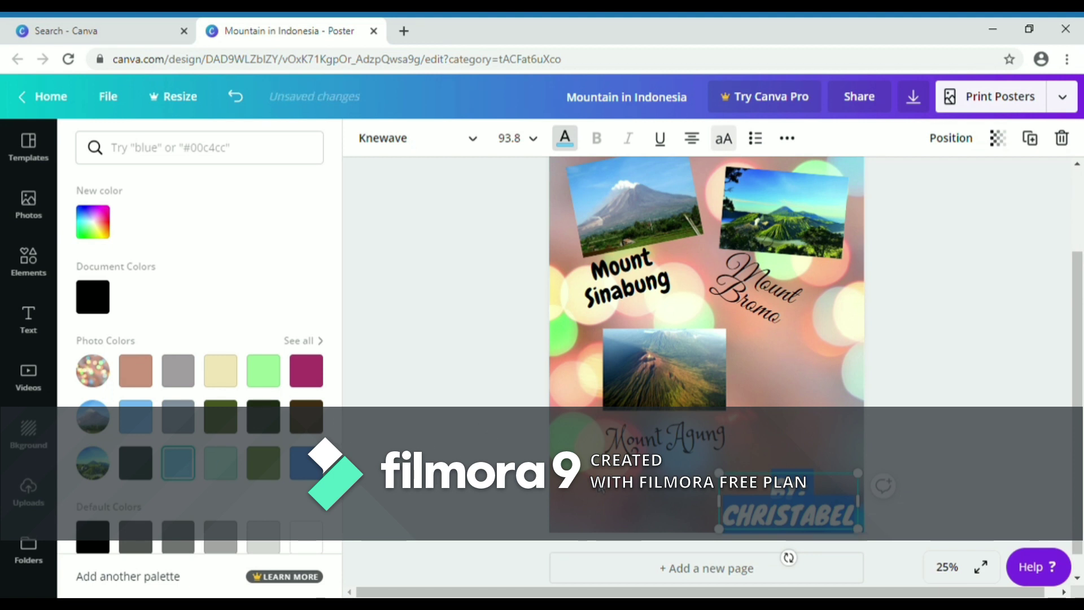
pyautogui.click(816, 487)
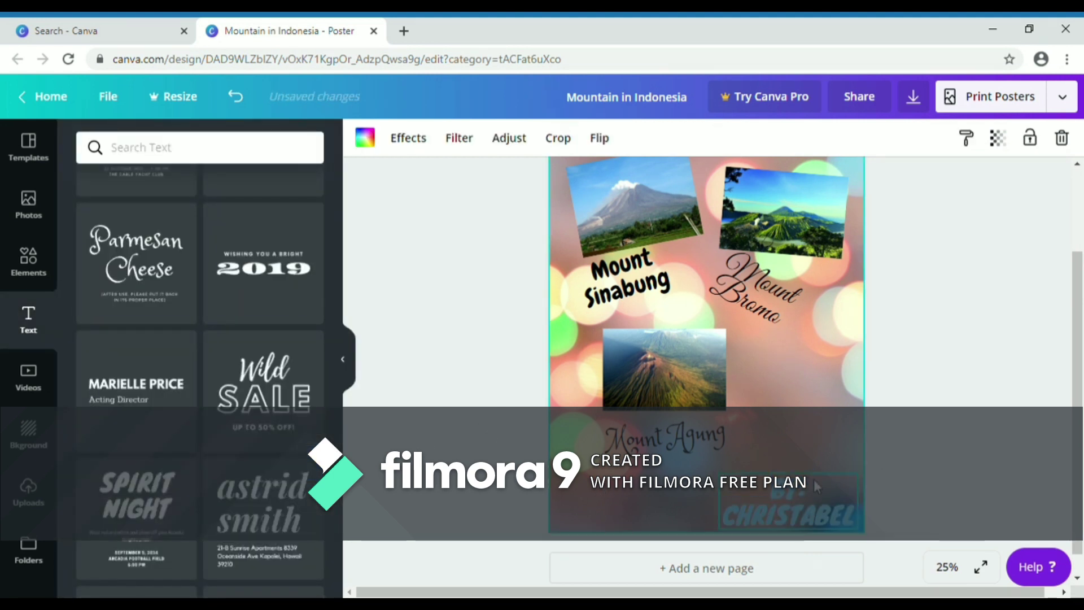
pyautogui.moveTo(842, 474)
pyautogui.mouseDown()
pyautogui.moveTo(852, 469)
pyautogui.moveTo(841, 464)
pyautogui.mouseUp()
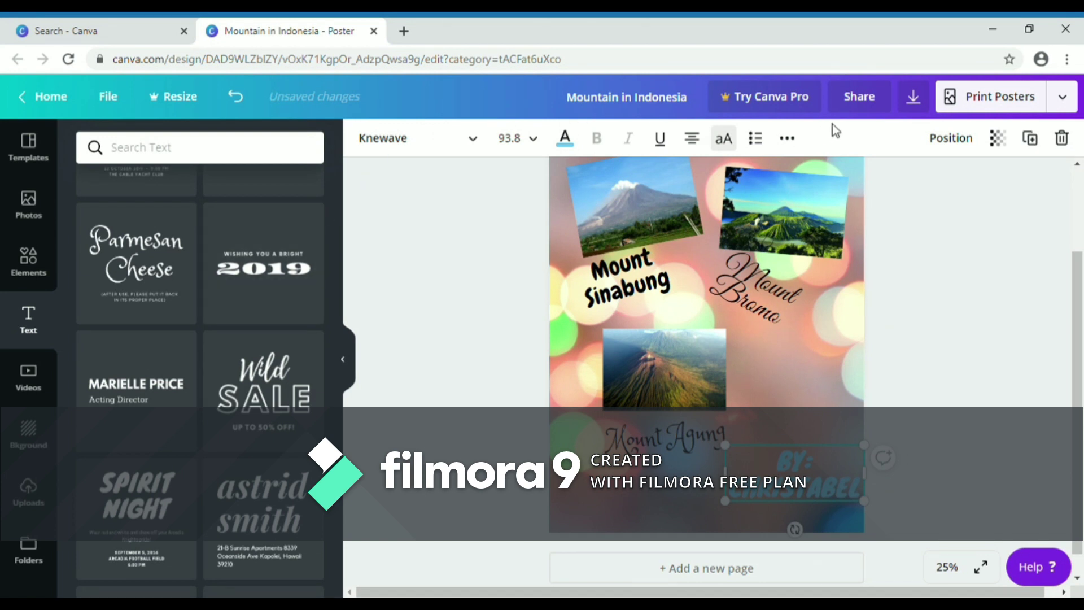
# - Download the poster with the PDF Print file type and dismiss the print offer
pyautogui.click(910, 97)
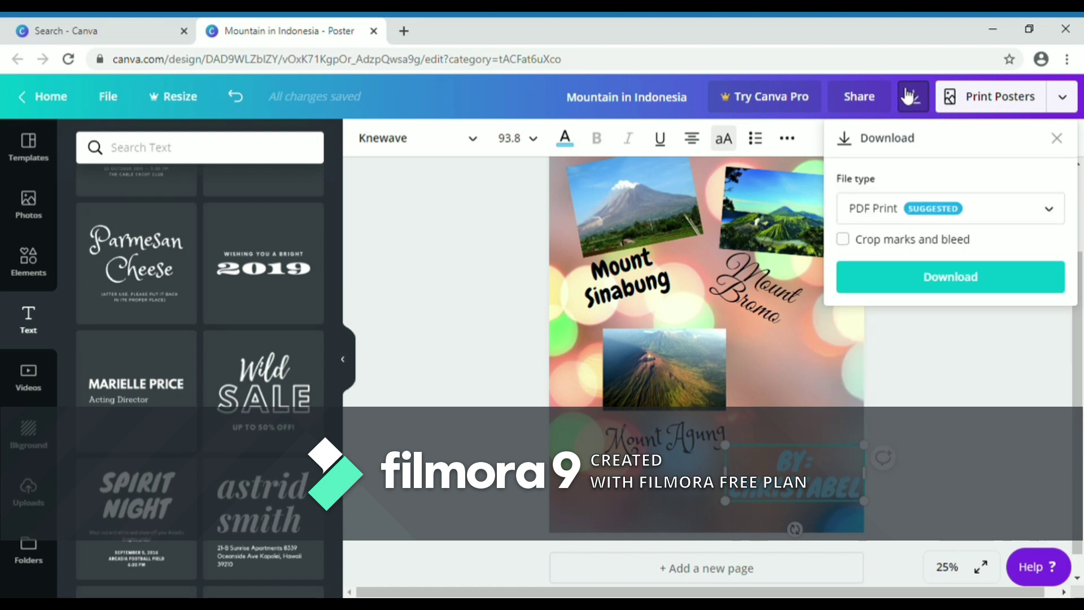
pyautogui.click(884, 276)
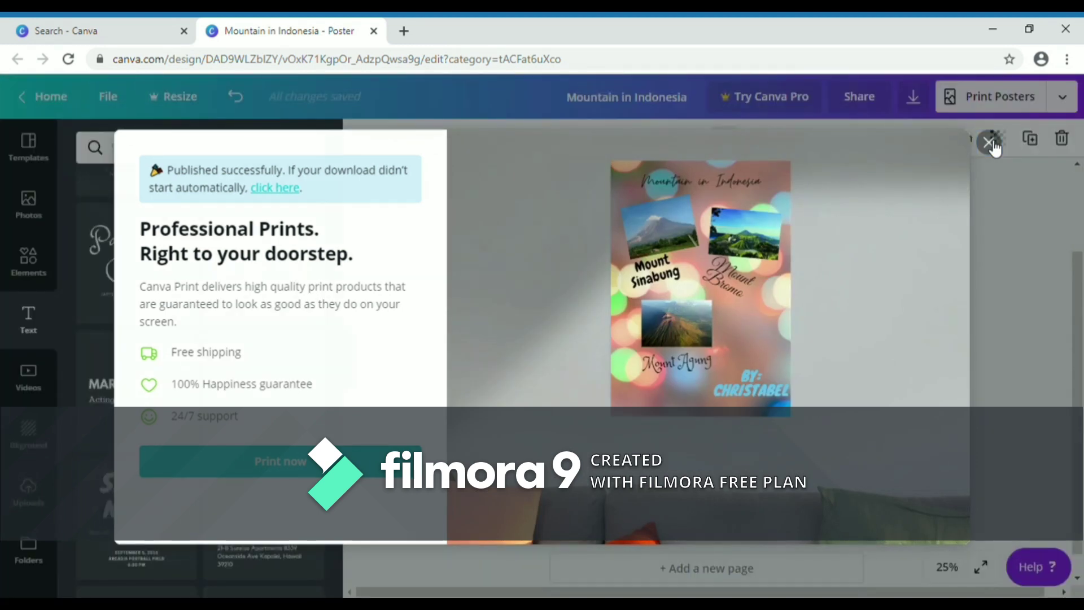
pyautogui.click(990, 144)
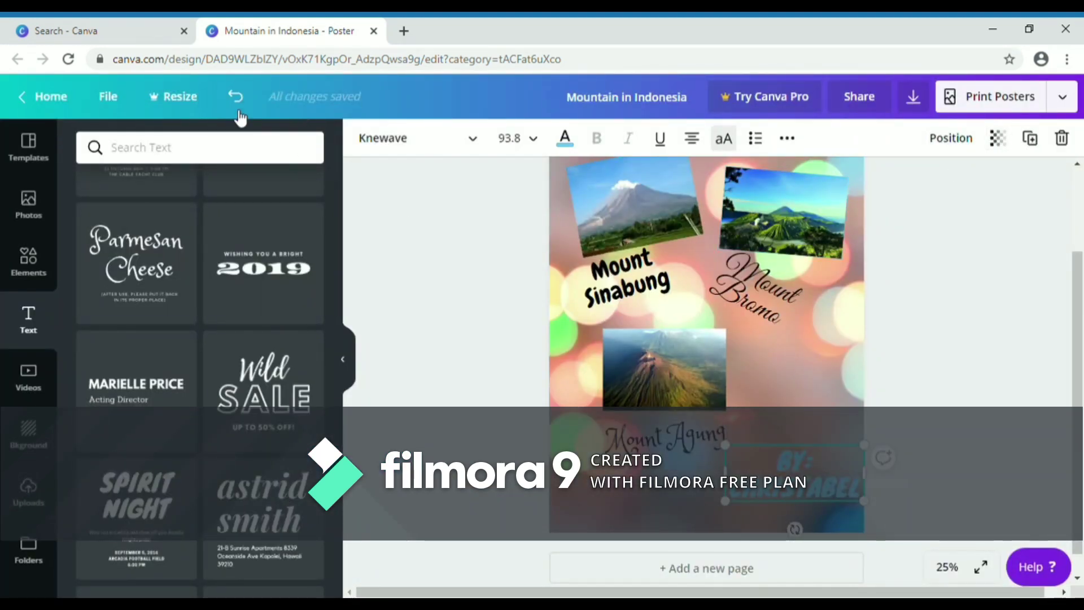
# - Switch to the Canva search page and open the overview of all designs, closing any blank poster opened along the way
pyautogui.click(104, 35)
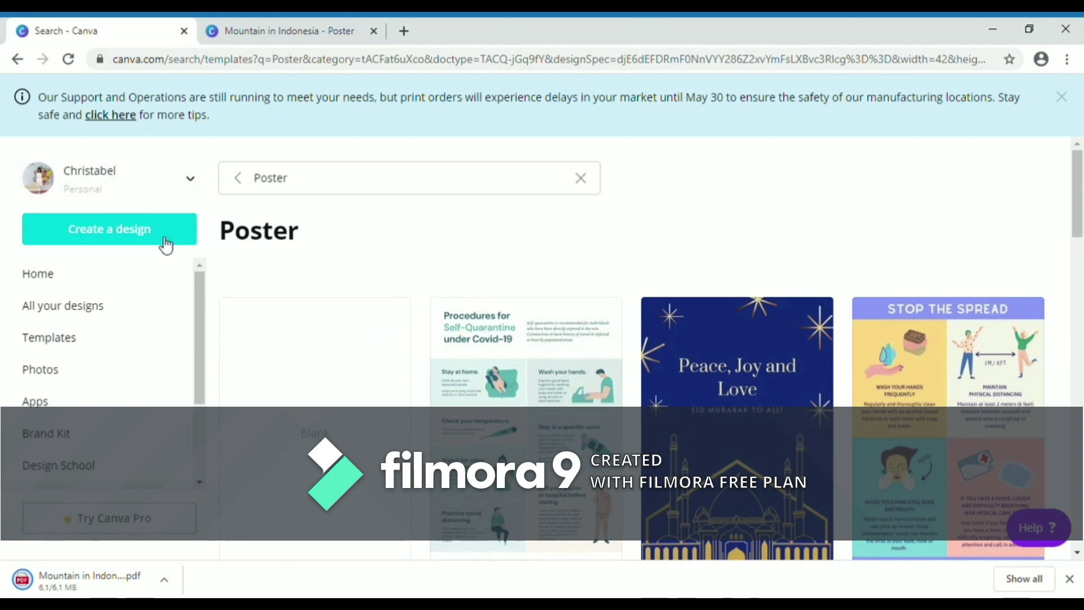
pyautogui.click(149, 193)
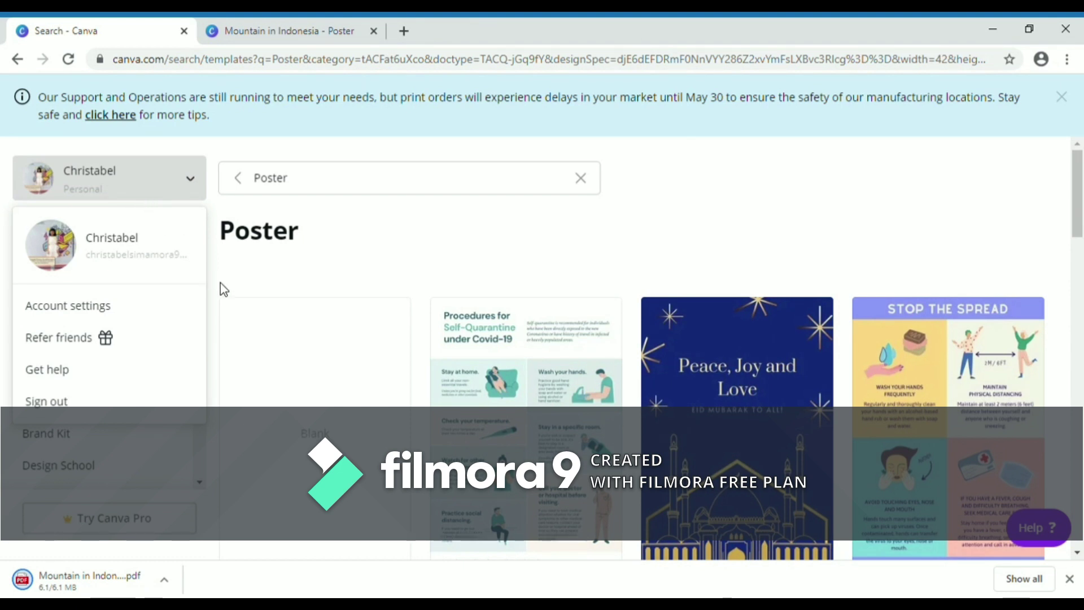
pyautogui.click(320, 358)
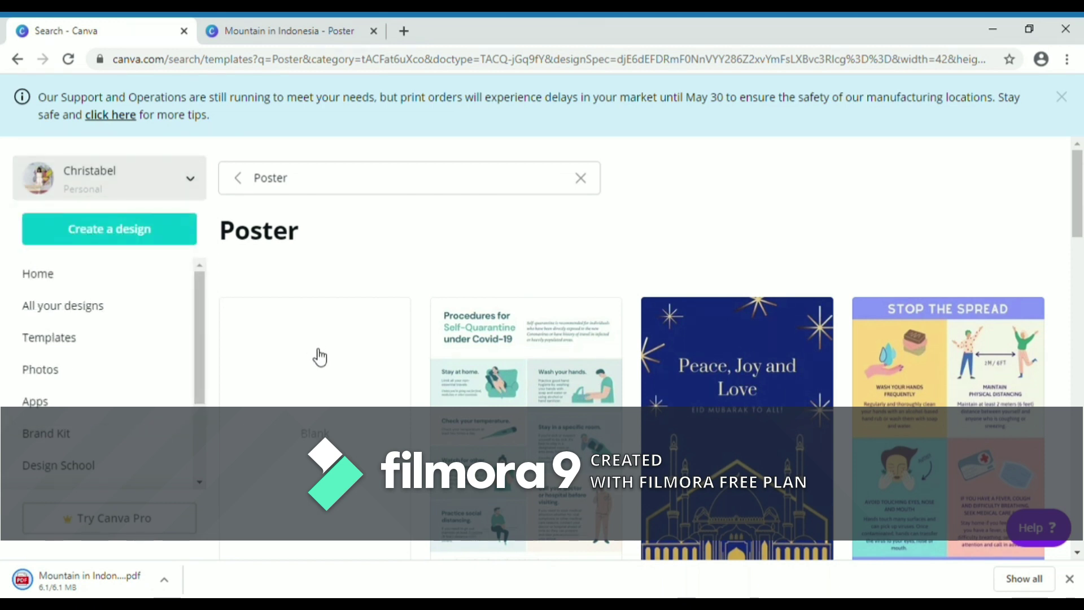
pyautogui.click(342, 345)
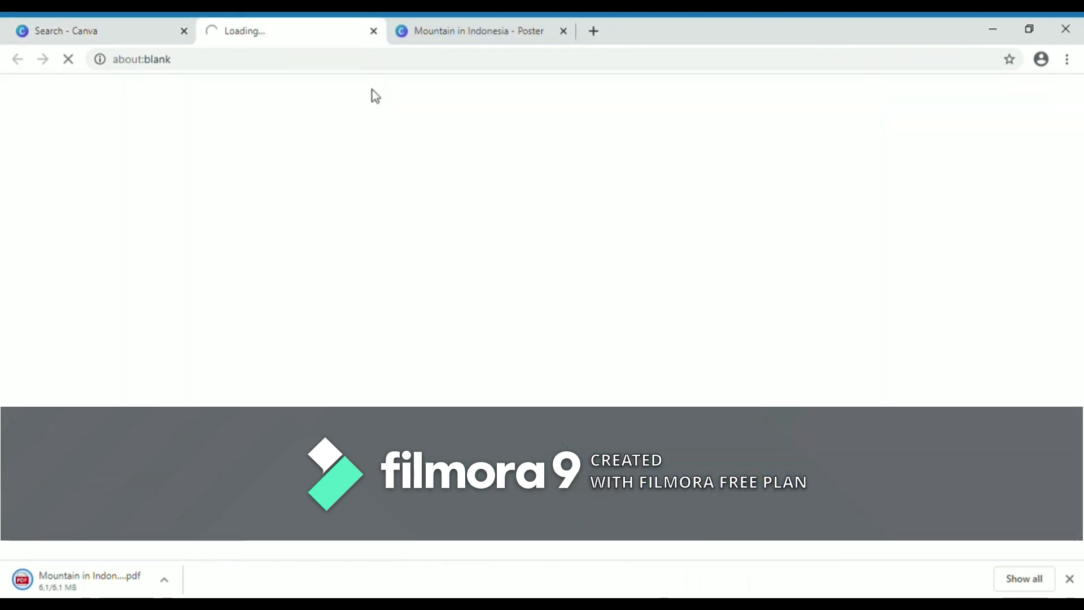
pyautogui.click(374, 32)
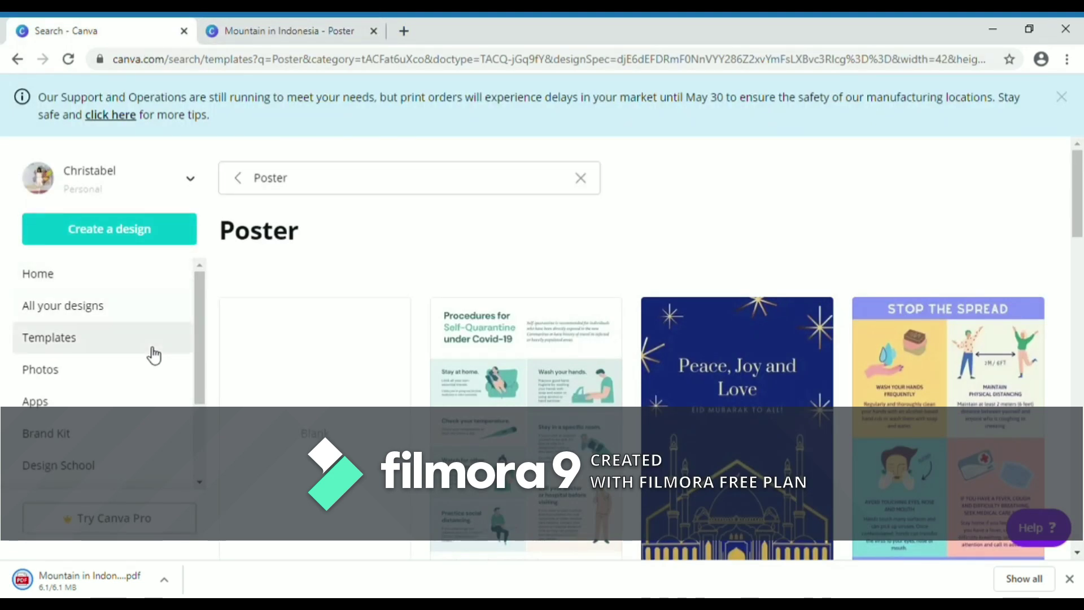
pyautogui.click(137, 319)
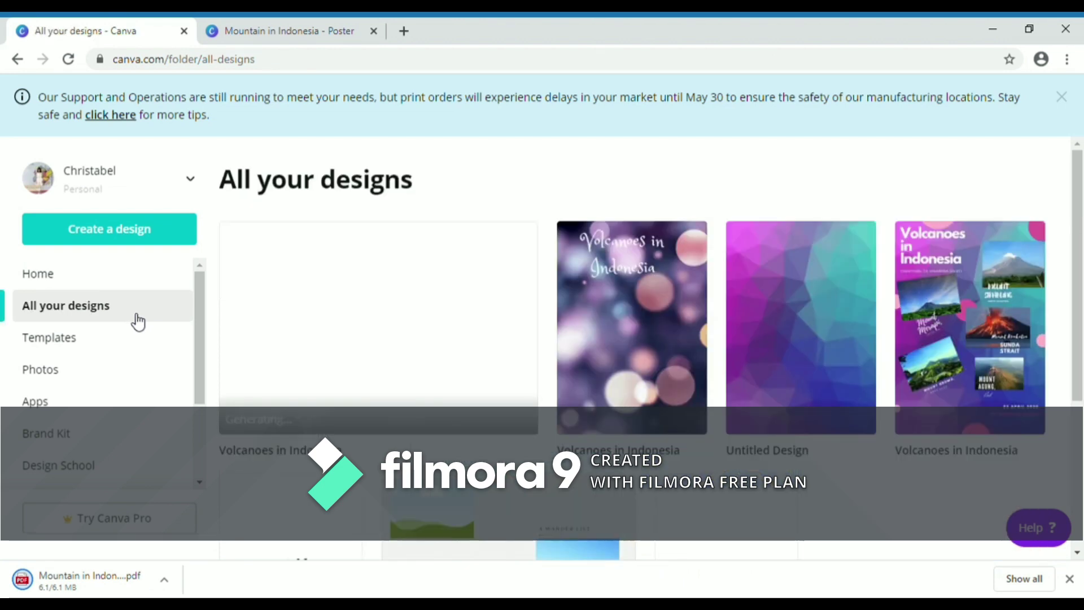